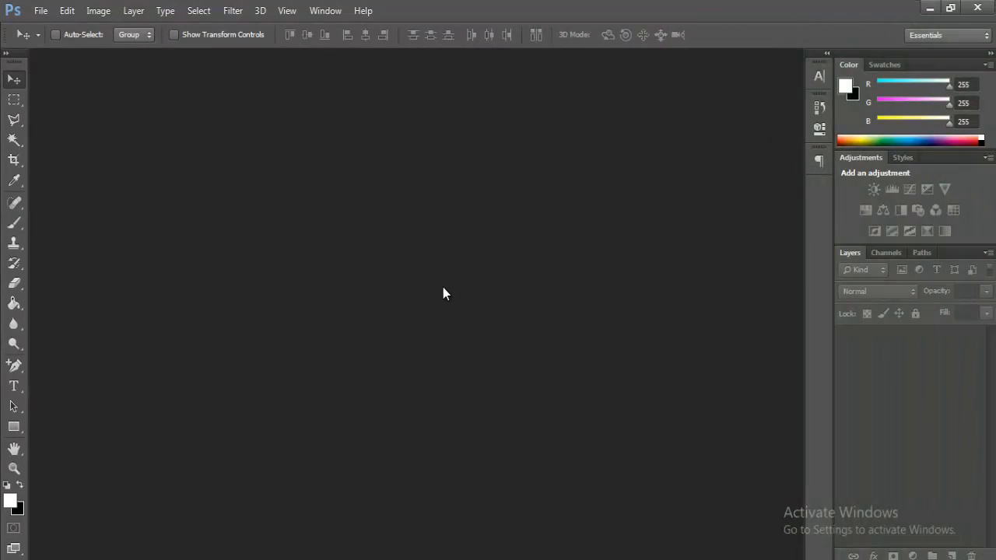
Step: Create a white 3.5 × 2 inch, 300 ppi RGB document named 'Business Card'
{"action": "left_click", "coordinate": [40, 11]}
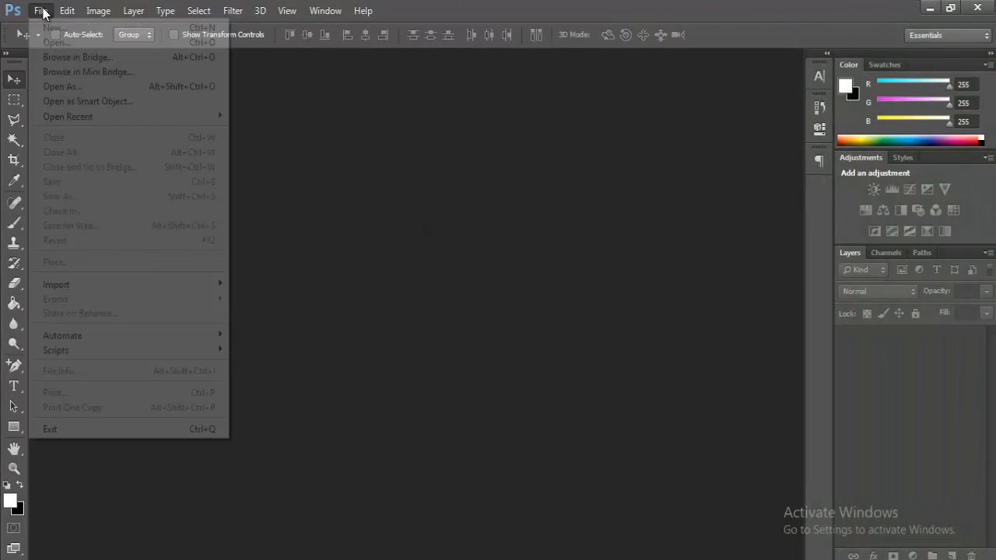
{"action": "left_click", "coordinate": [48, 29]}
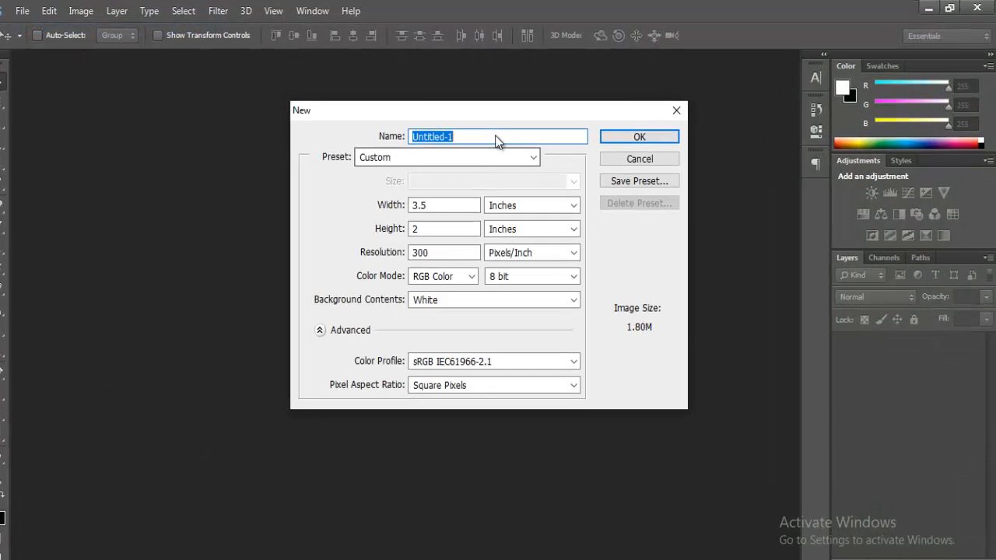
{"action": "type", "text": "Bu"}
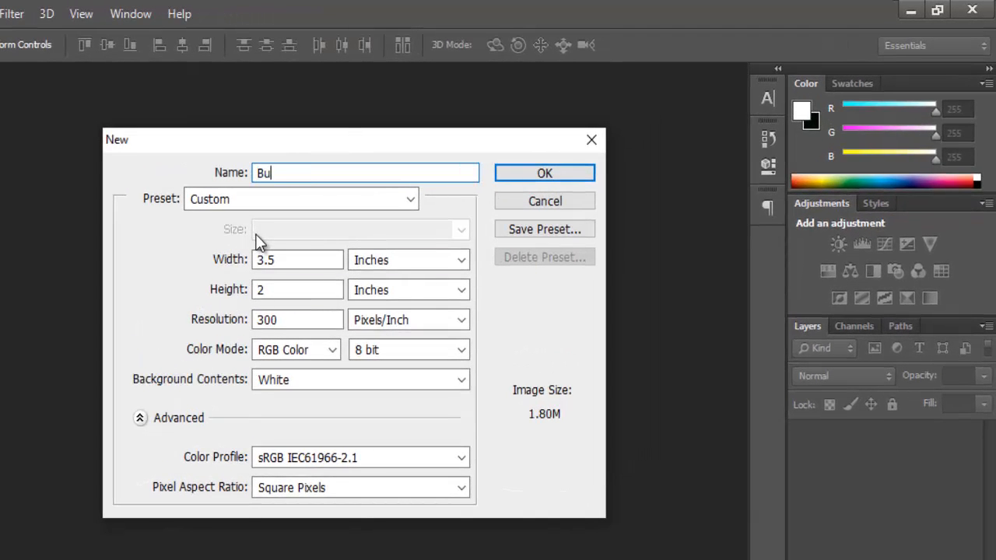
{"action": "type", "text": "siness Card"}
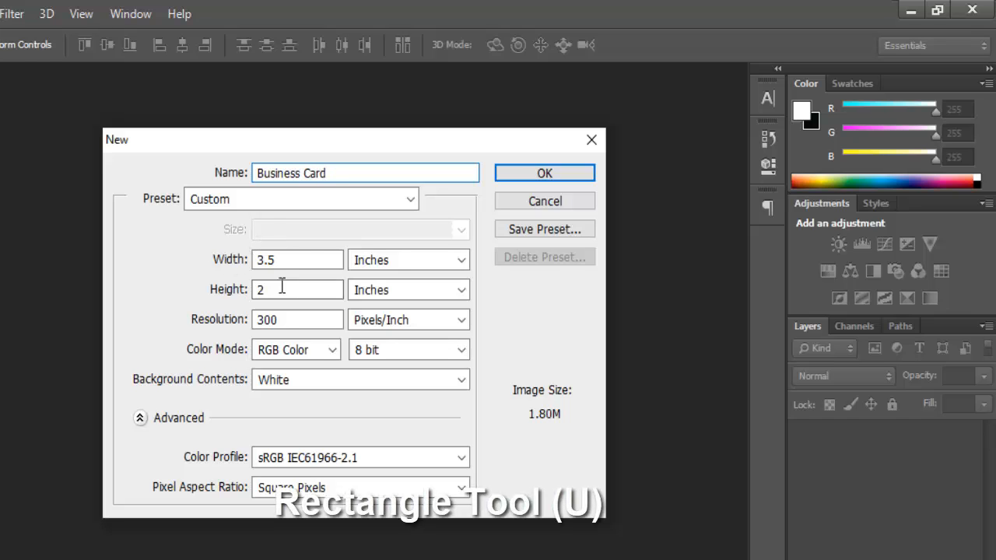
{"action": "key", "text": "ctrl+a"}
{"action": "left_click_drag", "start_coordinate": [289, 259], "coordinate": [263, 272]}
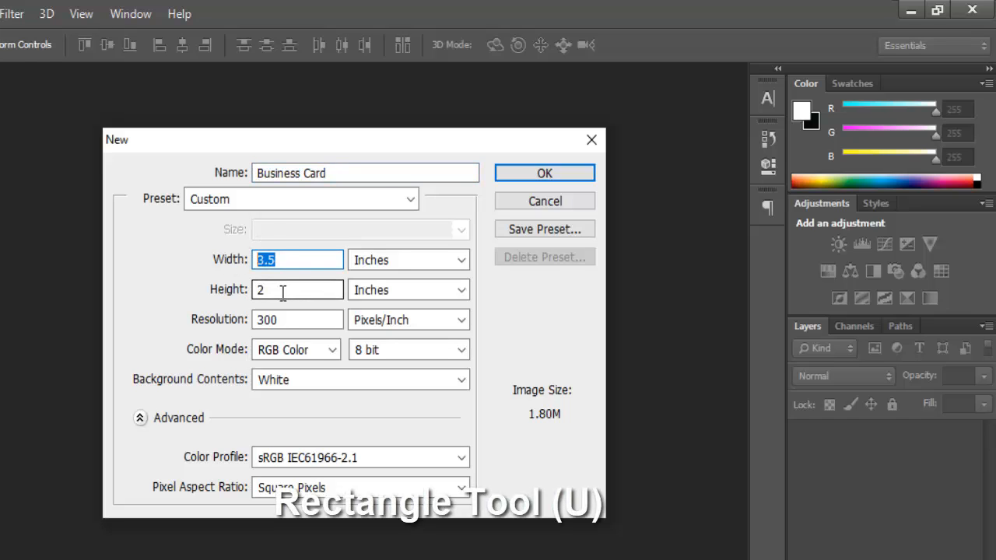
{"action": "key", "text": "Tab"}
{"action": "key", "text": "Tab"}
{"action": "left_click", "coordinate": [514, 179]}
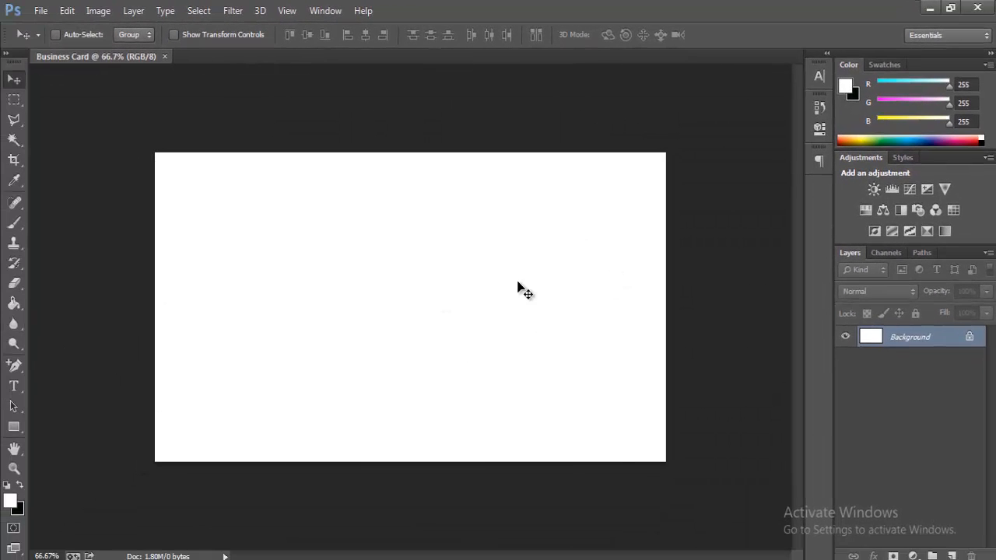
Step: Draw a black-filled rectangle (1116 × 242 px) across the bottom band of the card
{"action": "left_click_drag", "start_coordinate": [14, 426], "coordinate": [43, 459]}
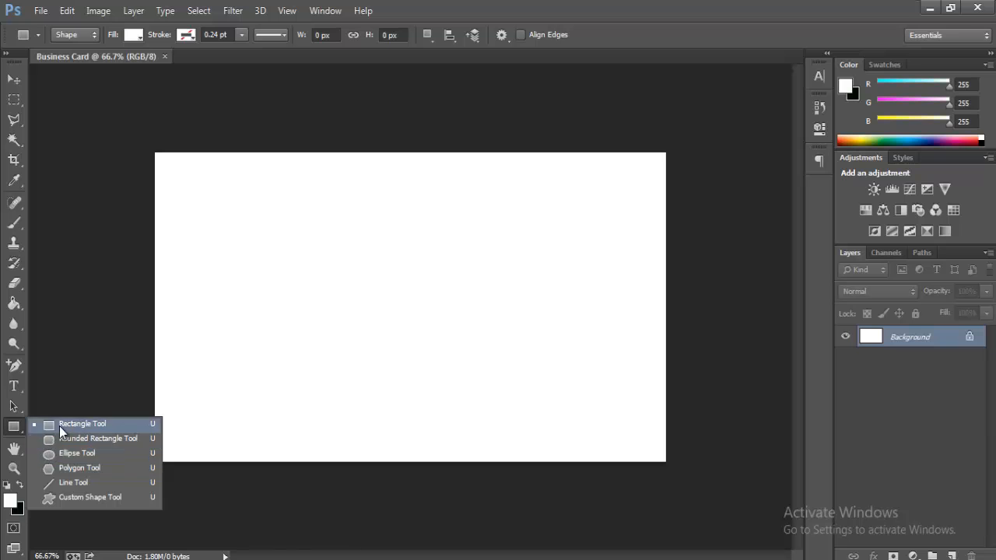
{"action": "left_click", "coordinate": [59, 424]}
{"action": "left_click_drag", "start_coordinate": [148, 366], "coordinate": [691, 490]}
{"action": "left_click", "coordinate": [619, 190]}
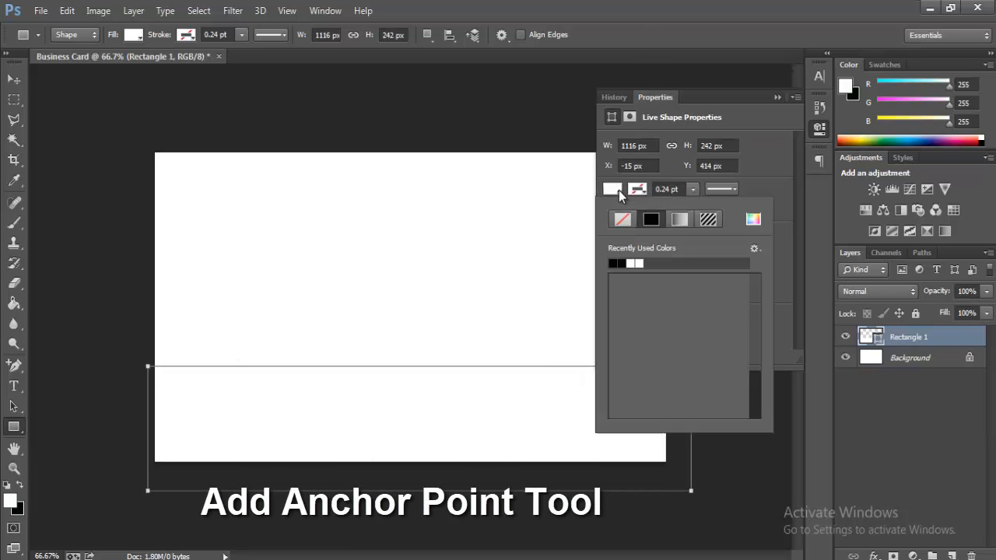
{"action": "left_click", "coordinate": [779, 98]}
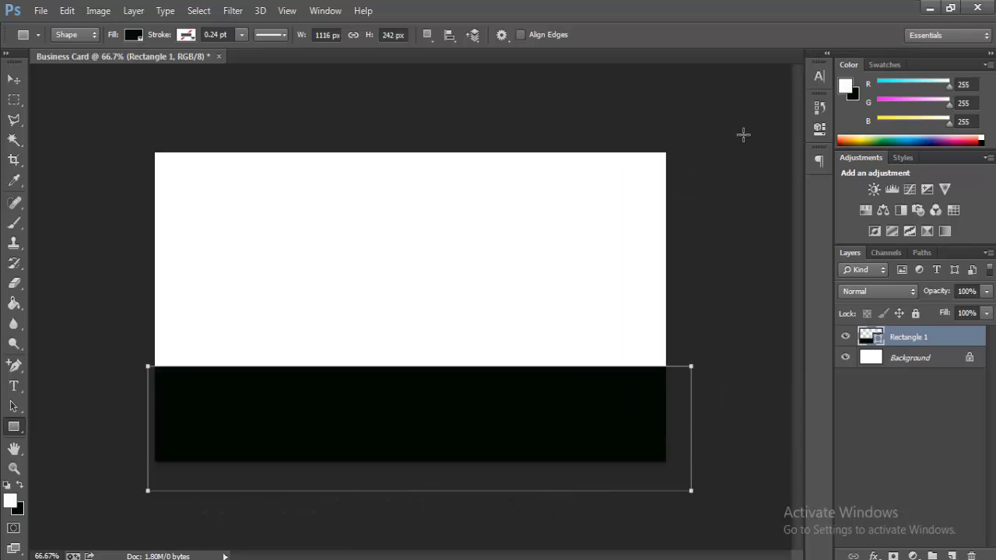
{"action": "key", "text": "Return"}
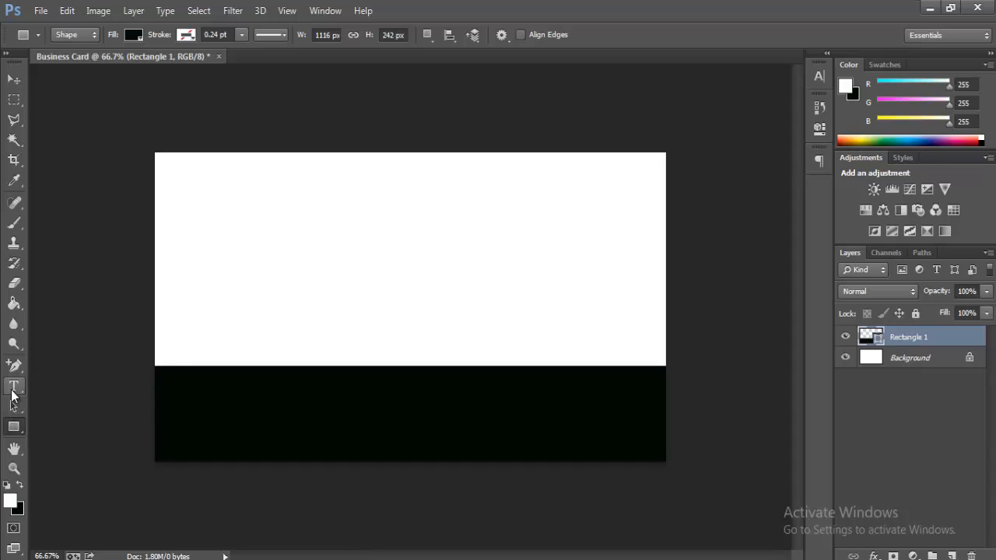
Step: Add an anchor on the rectangle's top edge and curve it into a wave dipping toward the right
{"action": "left_click_drag", "start_coordinate": [14, 365], "coordinate": [79, 392]}
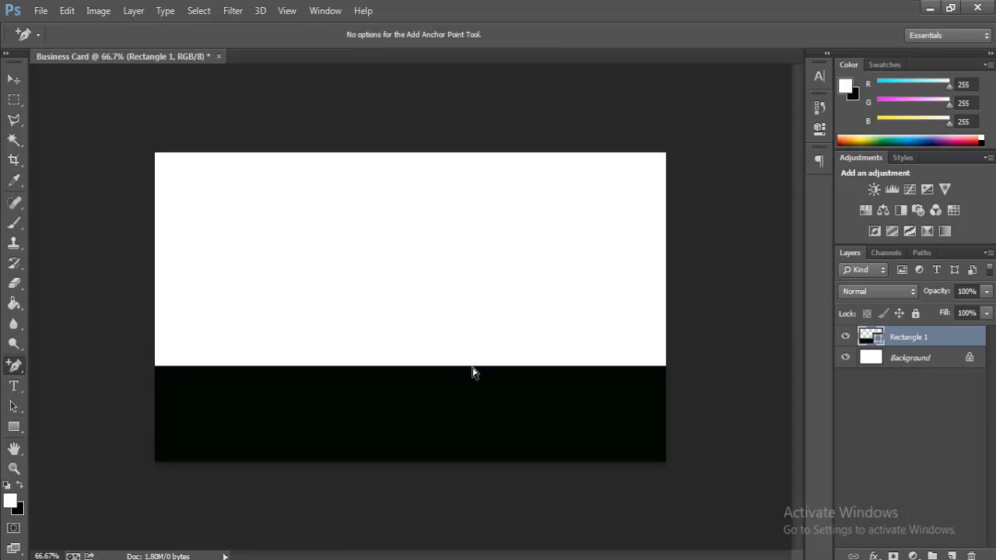
{"action": "left_click", "coordinate": [472, 373]}
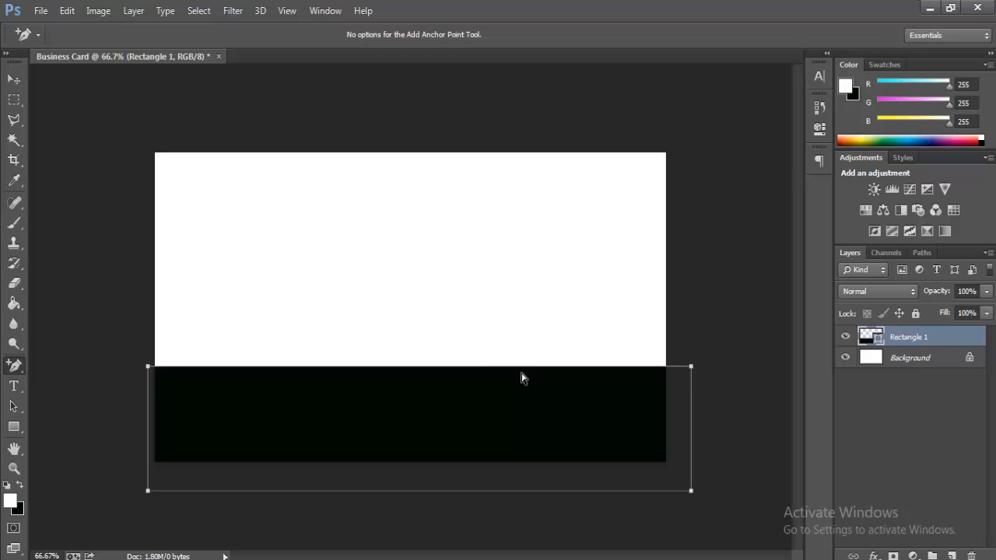
{"action": "left_click", "coordinate": [469, 367]}
{"action": "left_click_drag", "start_coordinate": [586, 367], "coordinate": [625, 415]}
{"action": "key", "text": "shift+Left"}
{"action": "key", "text": "shift+Left"}
{"action": "key", "text": "shift+Left"}
{"action": "key", "text": "shift+Left"}
{"action": "key", "text": "shift+Left"}
{"action": "key", "text": "shift+Left"}
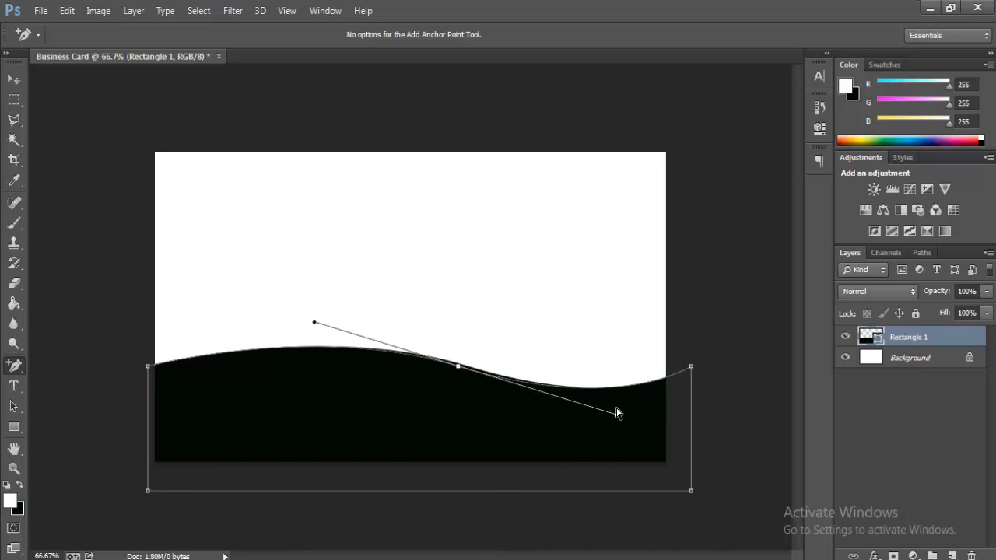
{"action": "key", "text": "Left"}
{"action": "key", "text": "Left"}
{"action": "key", "text": "Left"}
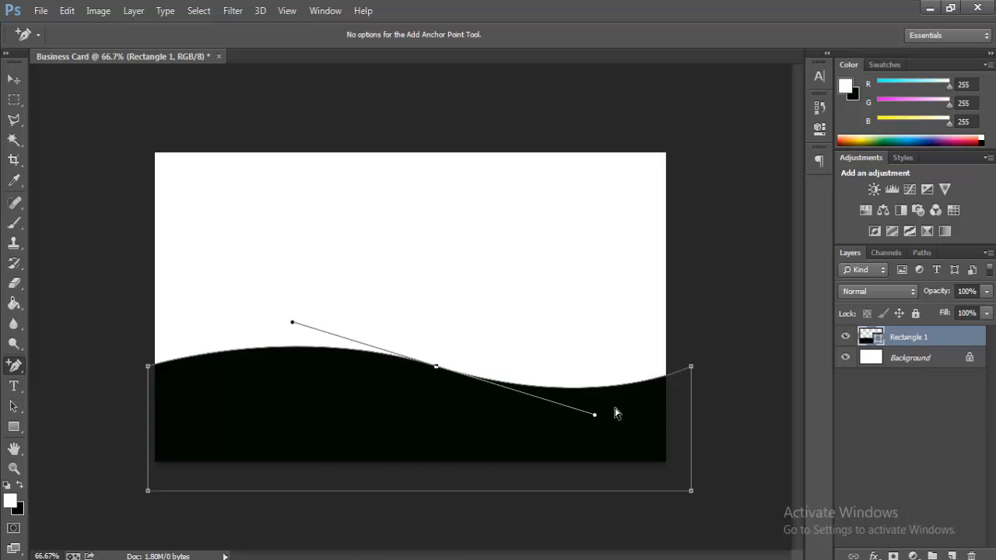
{"action": "key", "text": "Right"}
{"action": "key", "text": "Right"}
{"action": "key", "text": "Right"}
{"action": "key", "text": "Right"}
{"action": "key", "text": "Right"}
{"action": "left_click_drag", "start_coordinate": [598, 415], "coordinate": [597, 426]}
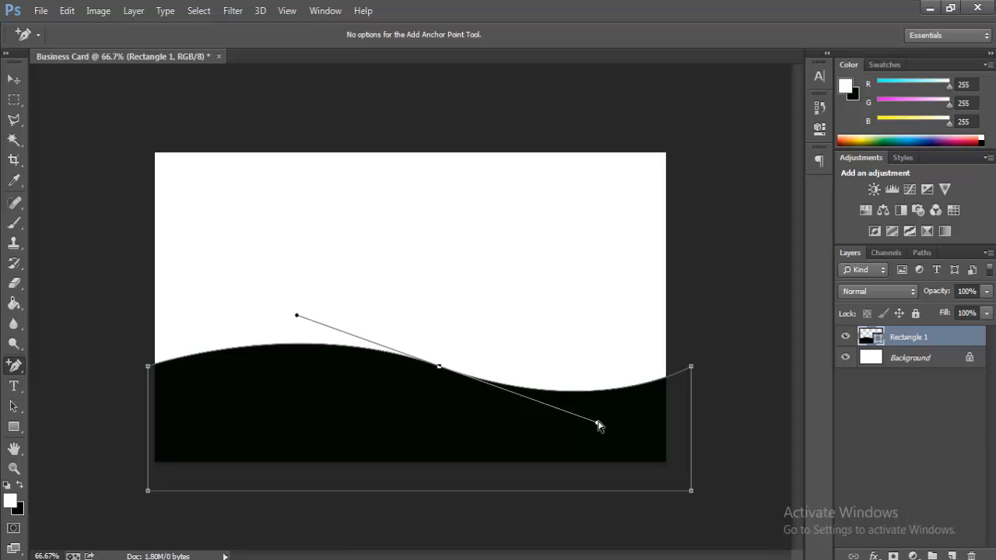
{"action": "key", "text": "Return"}
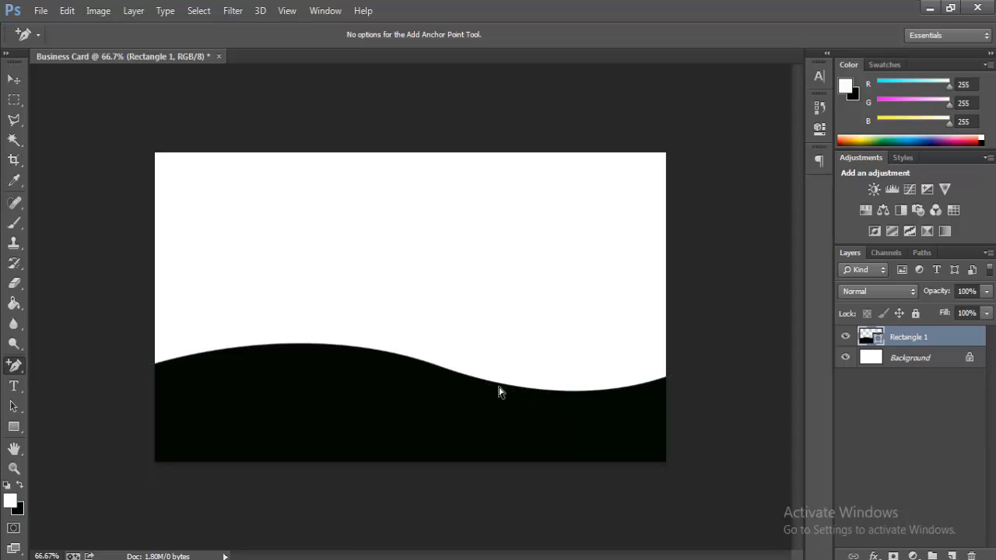
Step: Add an anchor on the wave's left side and shape its rising left hump
{"action": "left_click", "coordinate": [188, 361]}
{"action": "left_click", "coordinate": [182, 362]}
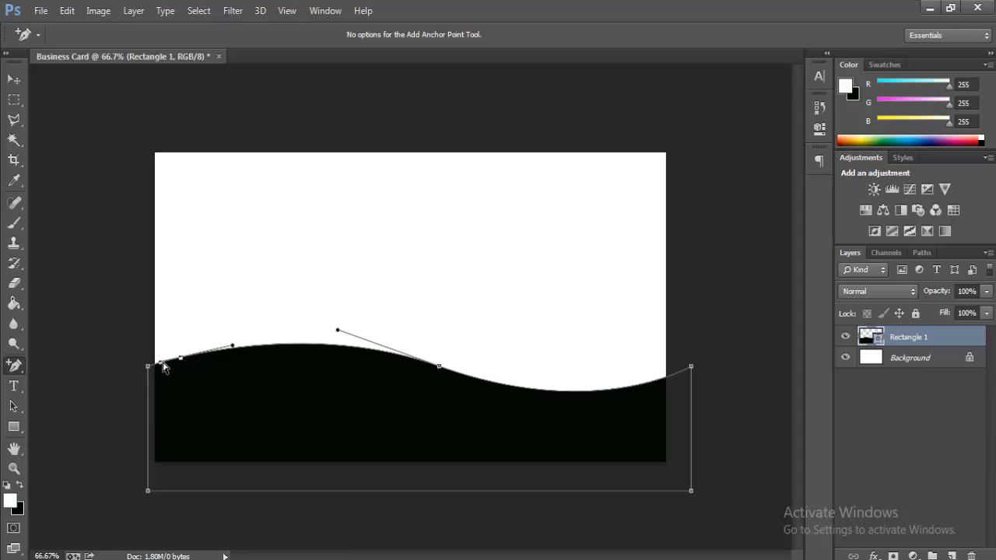
{"action": "left_click_drag", "start_coordinate": [159, 367], "coordinate": [152, 374]}
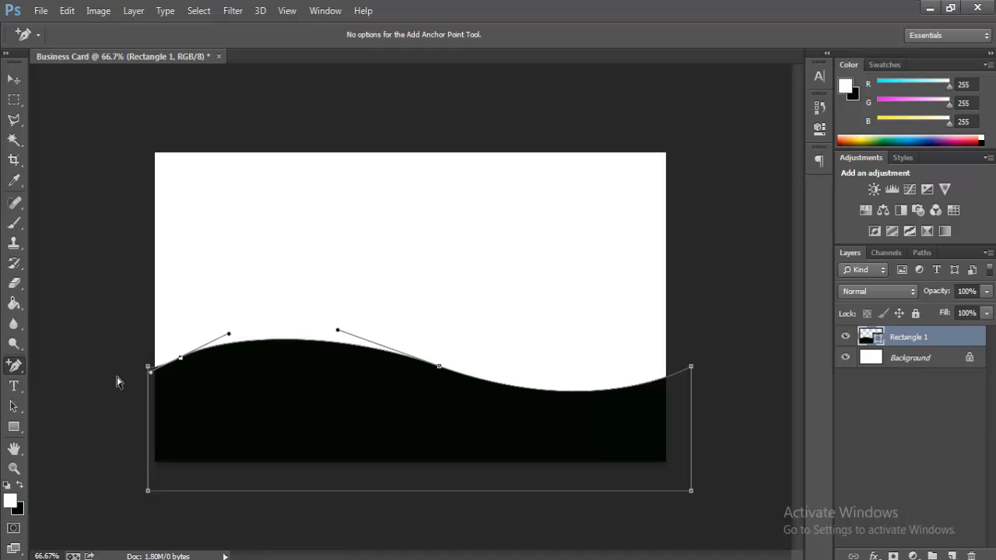
{"action": "left_click", "coordinate": [148, 366]}
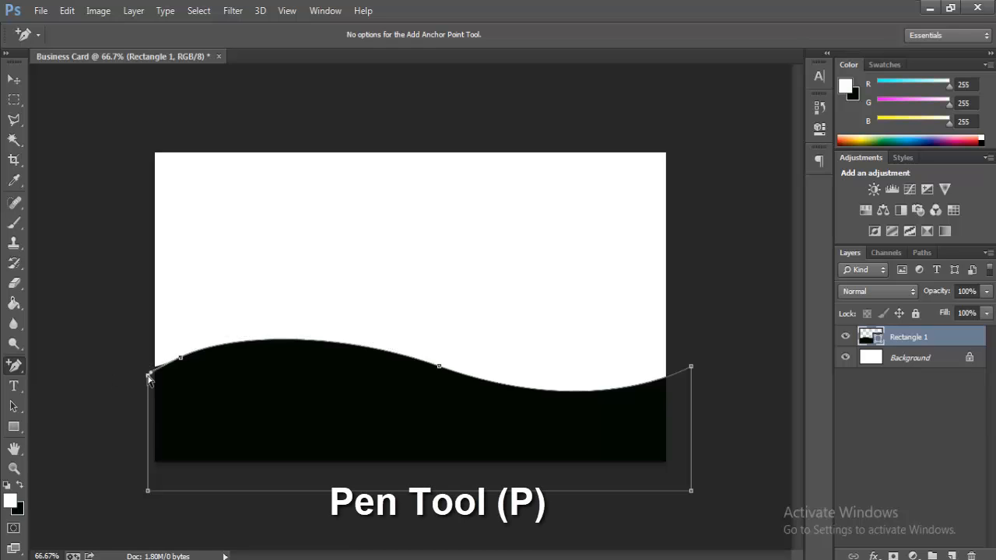
{"action": "key", "text": "Escape"}
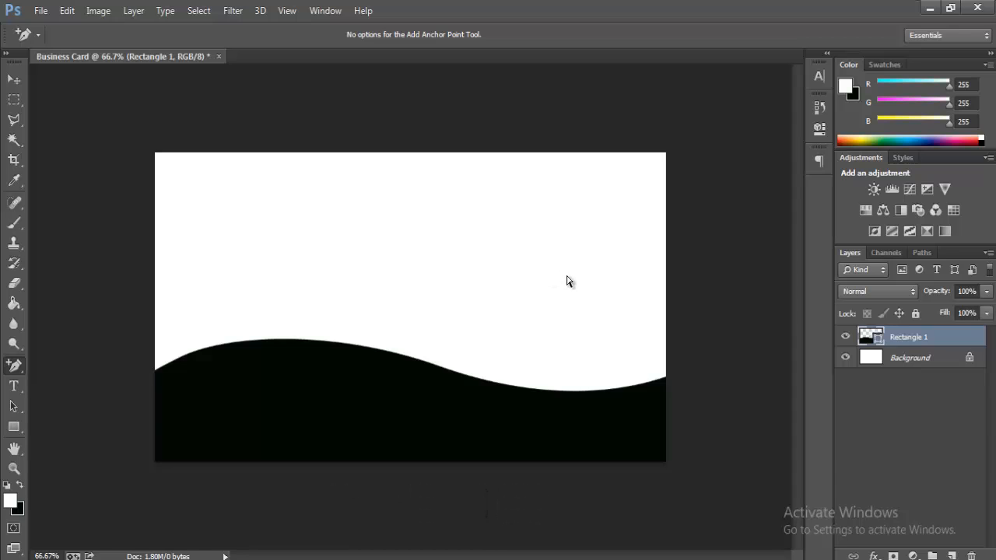
Step: Pen-draw a thin curved stripe above the wave's right dip with 0% fill and load it as a selection
{"action": "left_click_drag", "start_coordinate": [21, 372], "coordinate": [58, 366]}
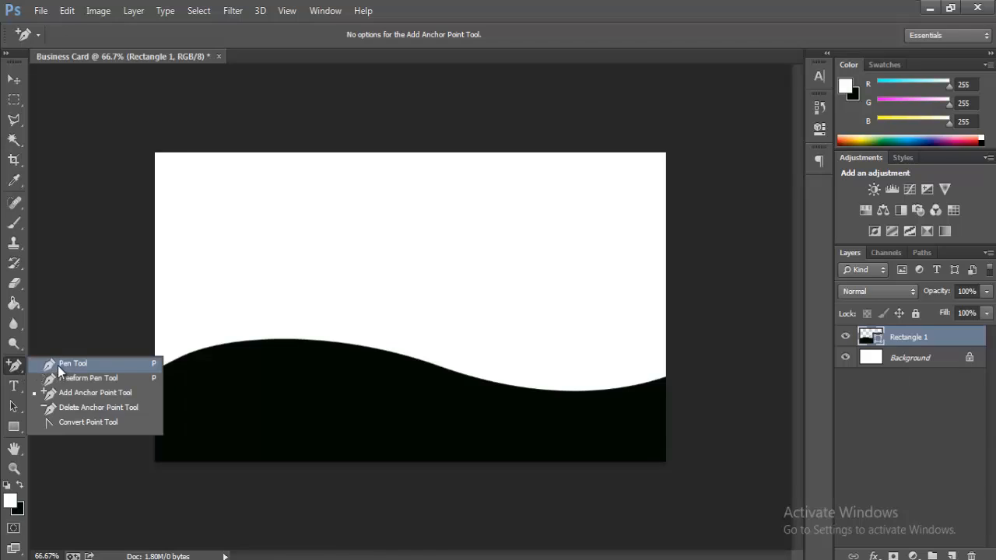
{"action": "left_click", "coordinate": [407, 350]}
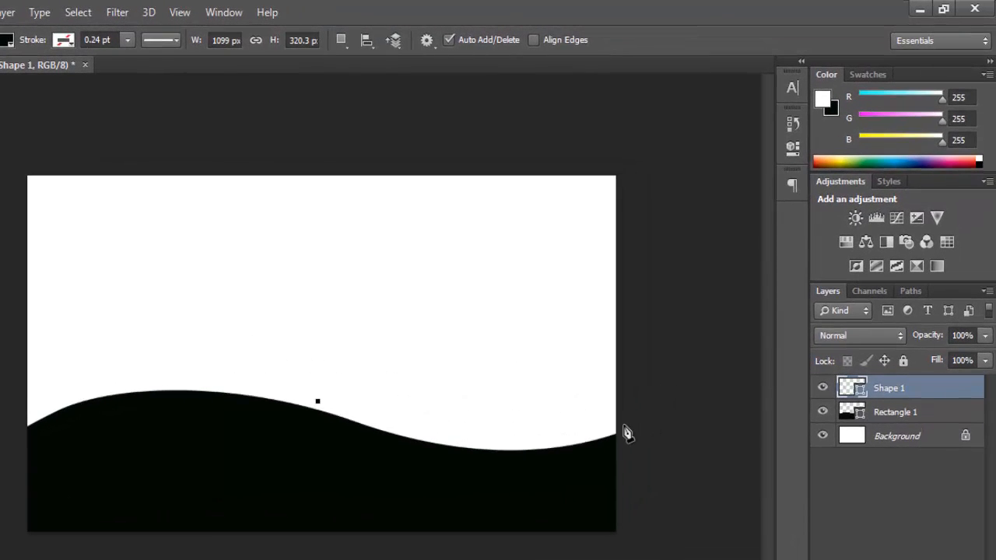
{"action": "left_click_drag", "start_coordinate": [623, 426], "coordinate": [757, 375]}
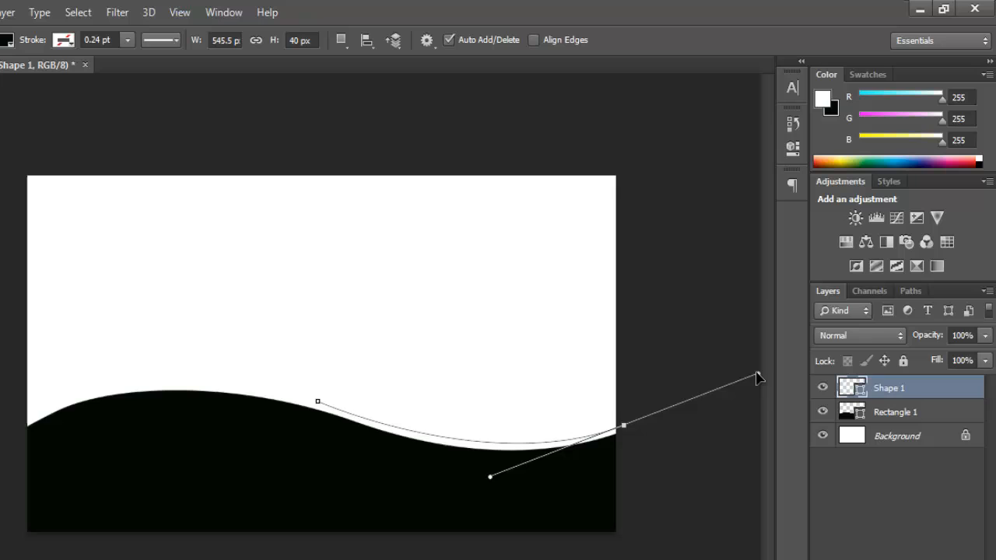
{"action": "left_click", "coordinate": [983, 362]}
{"action": "left_click_drag", "start_coordinate": [928, 377], "coordinate": [636, 436]}
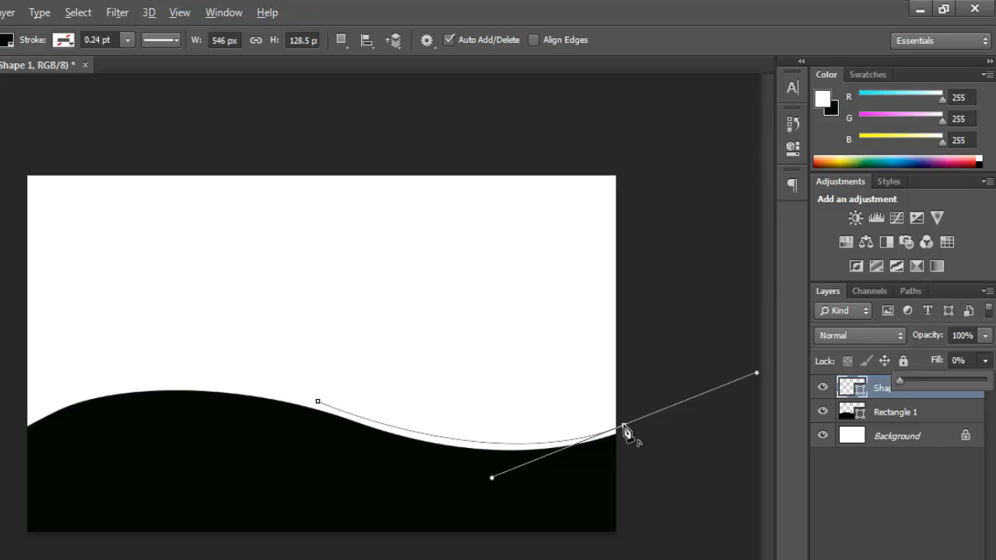
{"action": "left_click", "coordinate": [625, 428], "text": "alt"}
{"action": "left_click", "coordinate": [624, 409]}
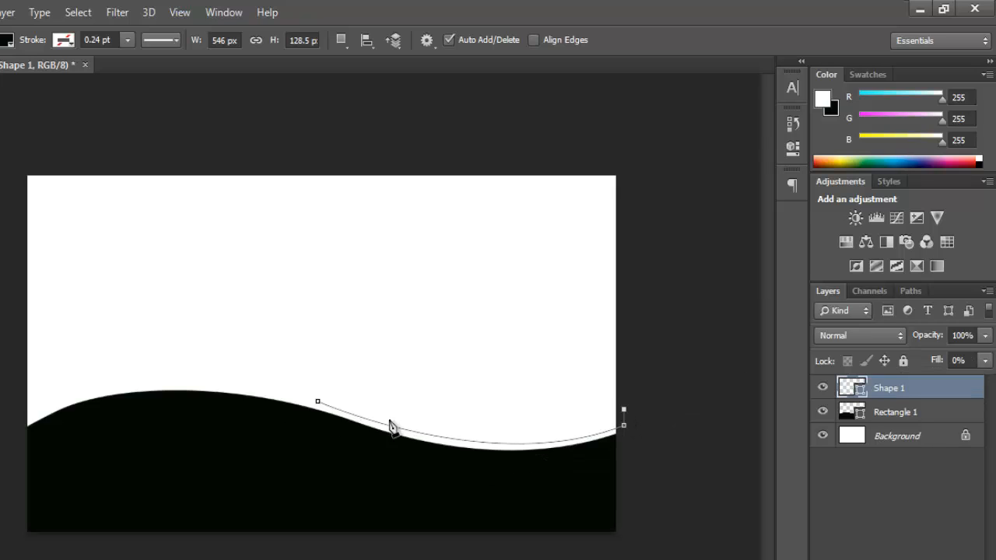
{"action": "left_click_drag", "start_coordinate": [308, 398], "coordinate": [84, 330]}
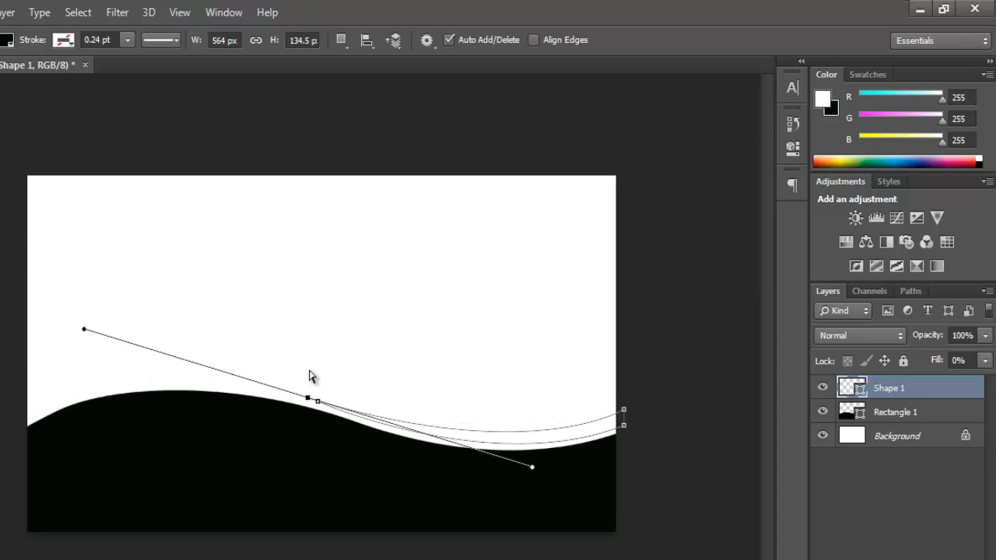
{"action": "key", "text": "ctrl+Return"}
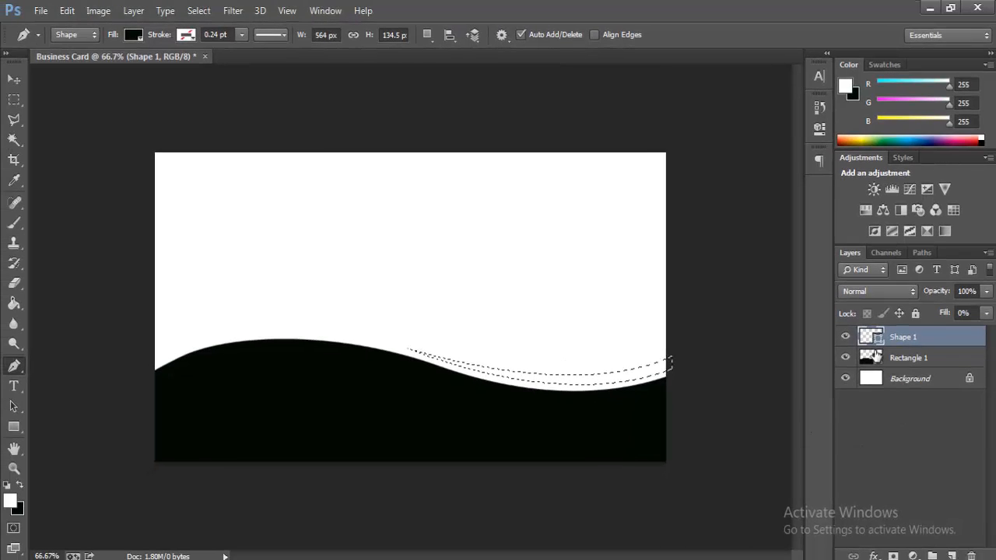
Step: Fill the stripe selection with a Solid Color layer in red #ef0606
{"action": "left_click", "coordinate": [913, 556]}
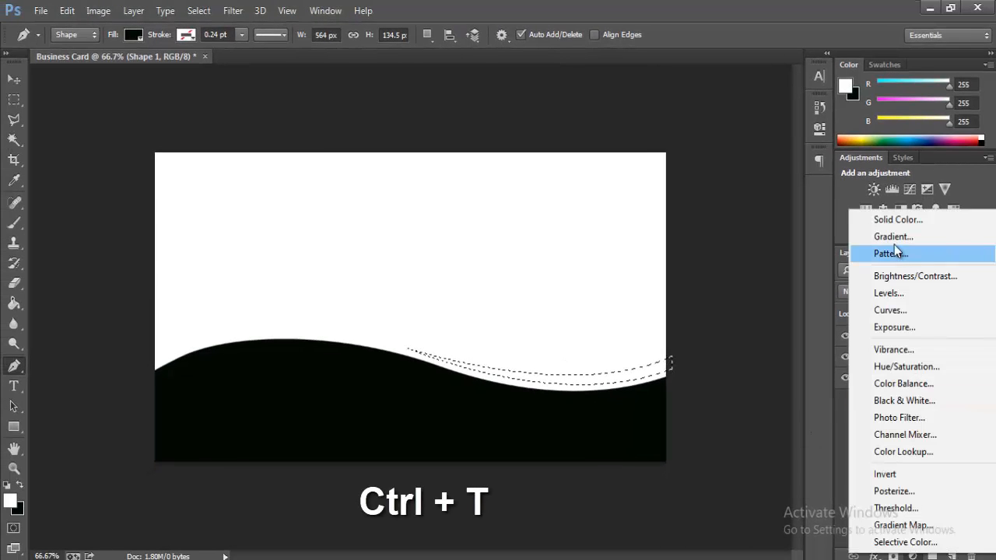
{"action": "left_click", "coordinate": [892, 217]}
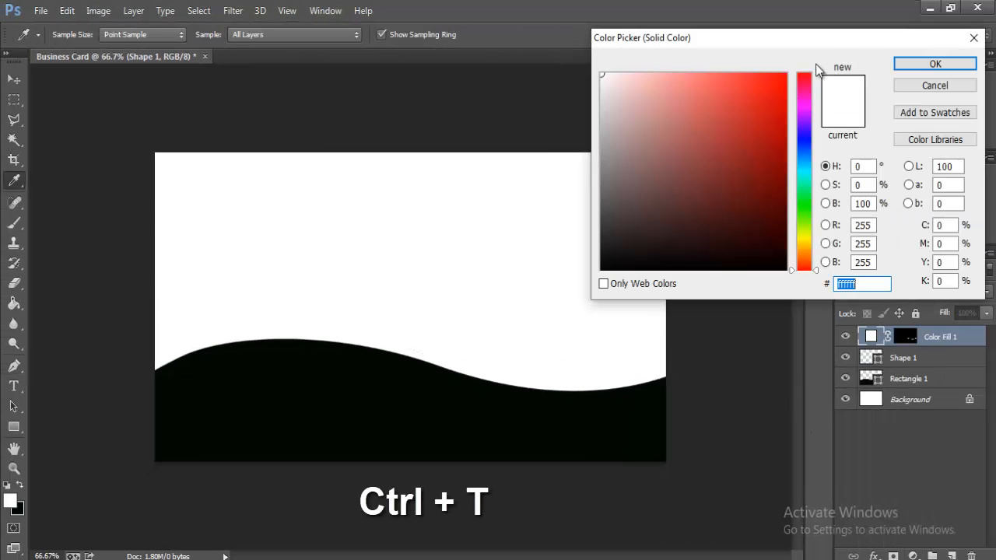
{"action": "left_click", "coordinate": [781, 82]}
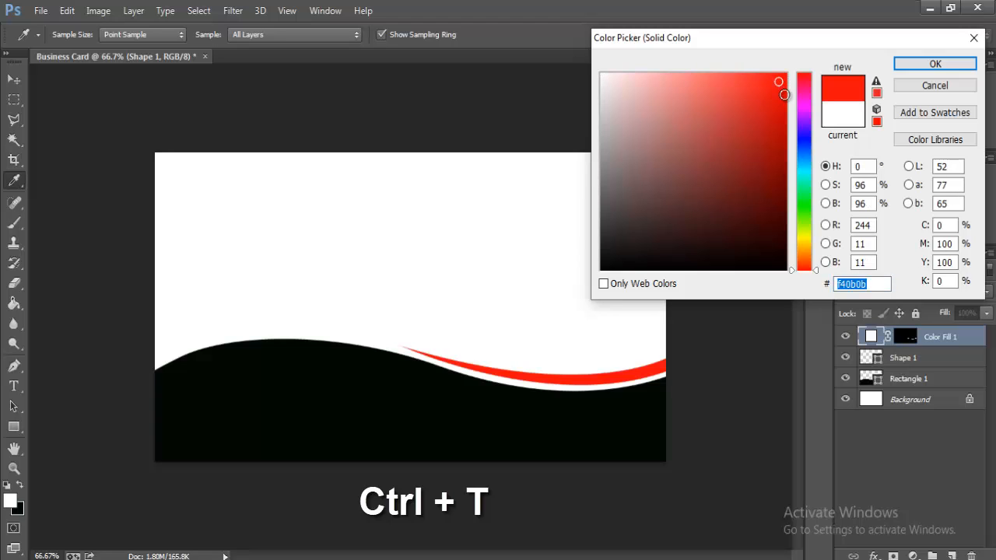
{"action": "left_click_drag", "start_coordinate": [781, 83], "coordinate": [782, 85]}
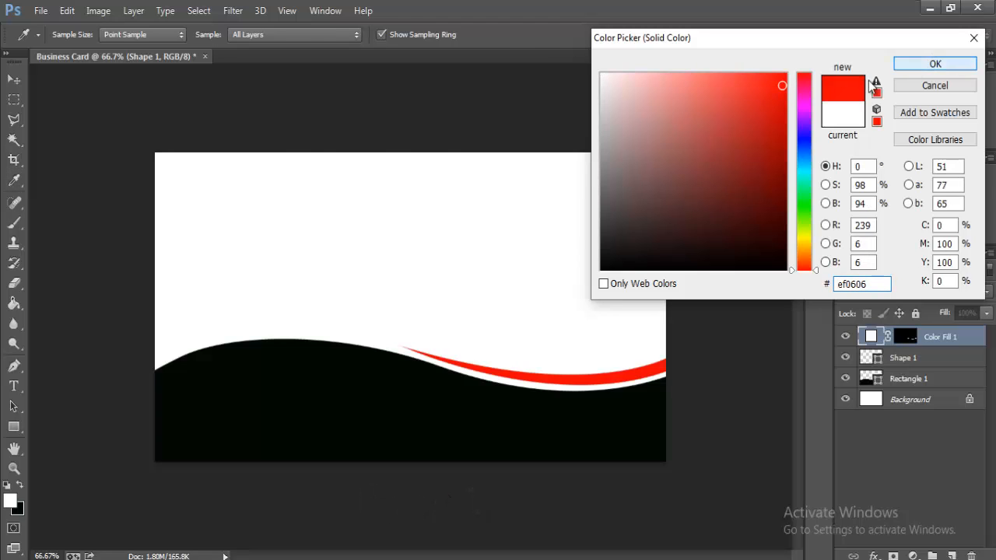
{"action": "left_click", "coordinate": [958, 66]}
Step: Free Transform the red stripe, nudging it a few pixels down and left against the wave
{"action": "left_click", "coordinate": [78, 11]}
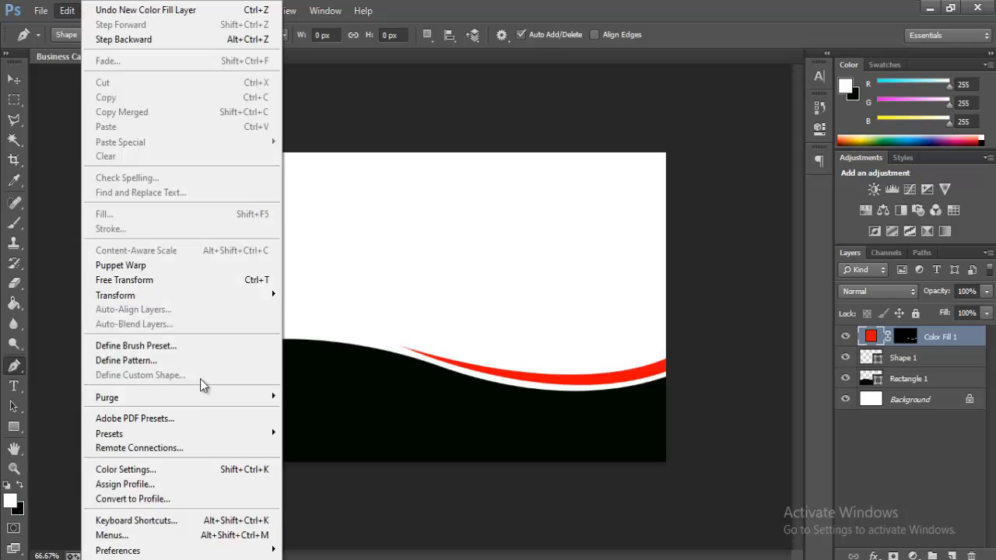
{"action": "left_click", "coordinate": [170, 282]}
{"action": "key", "text": "Down"}
{"action": "key", "text": "Down"}
{"action": "key", "text": "Down"}
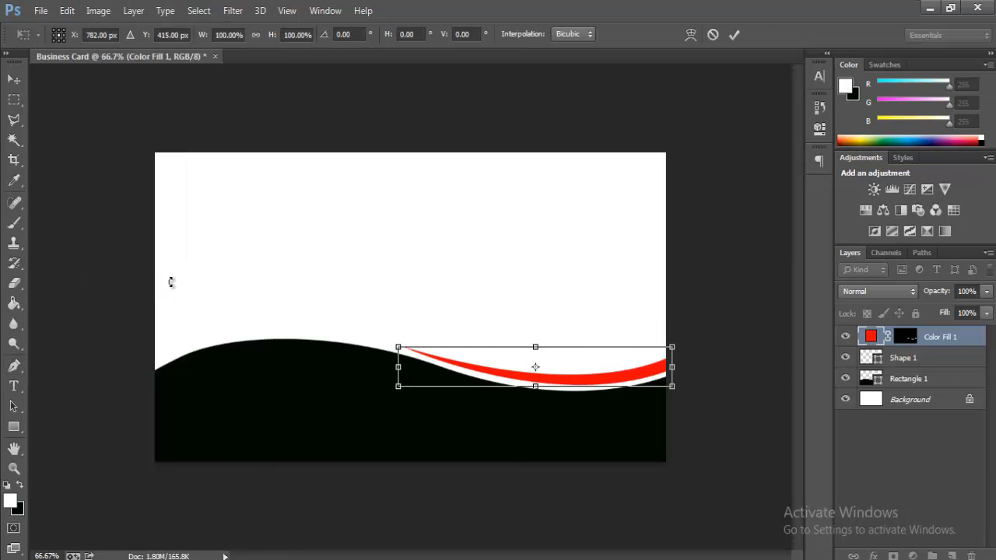
{"action": "key", "text": "Left"}
{"action": "key", "text": "Left"}
{"action": "key", "text": "Left"}
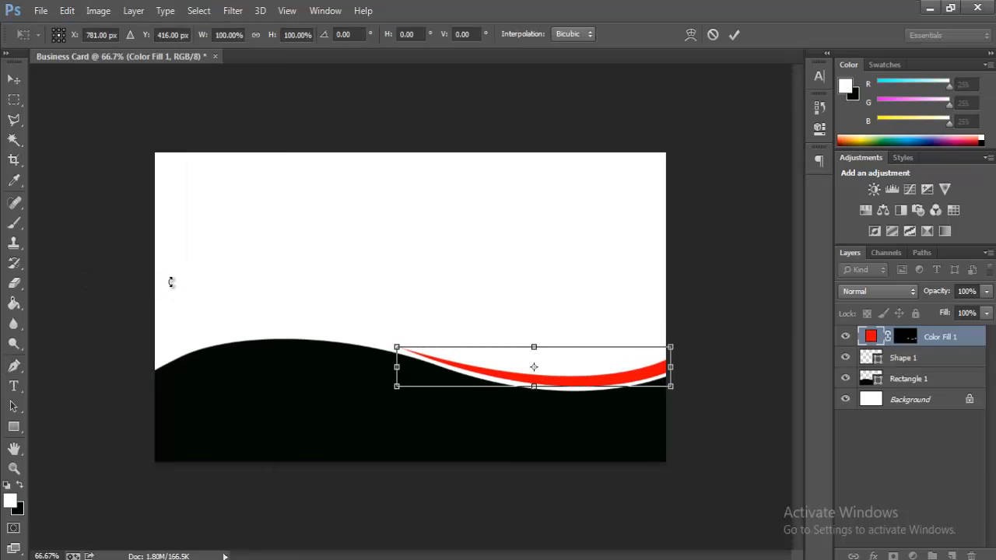
{"action": "key", "text": "Down"}
{"action": "key", "text": "Down"}
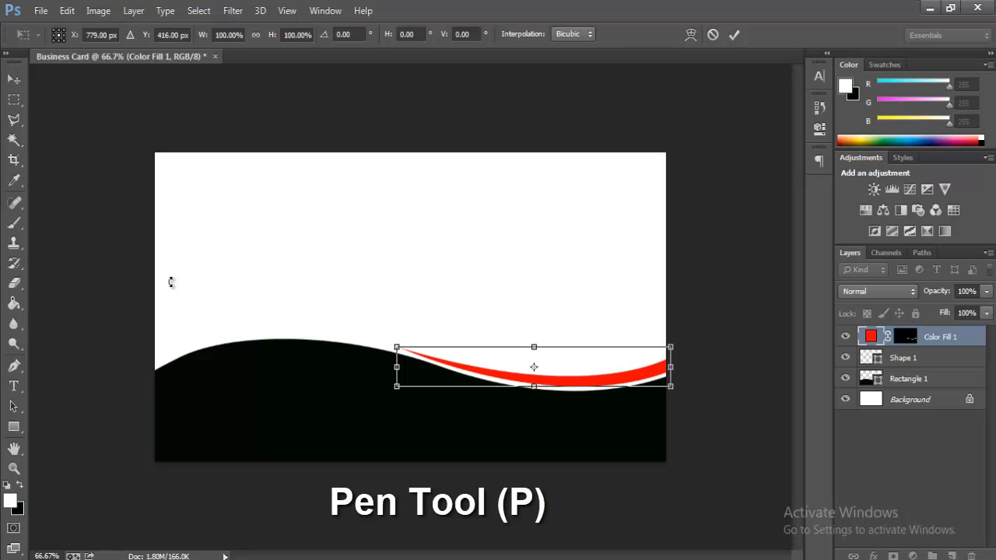
{"action": "key", "text": "p"}
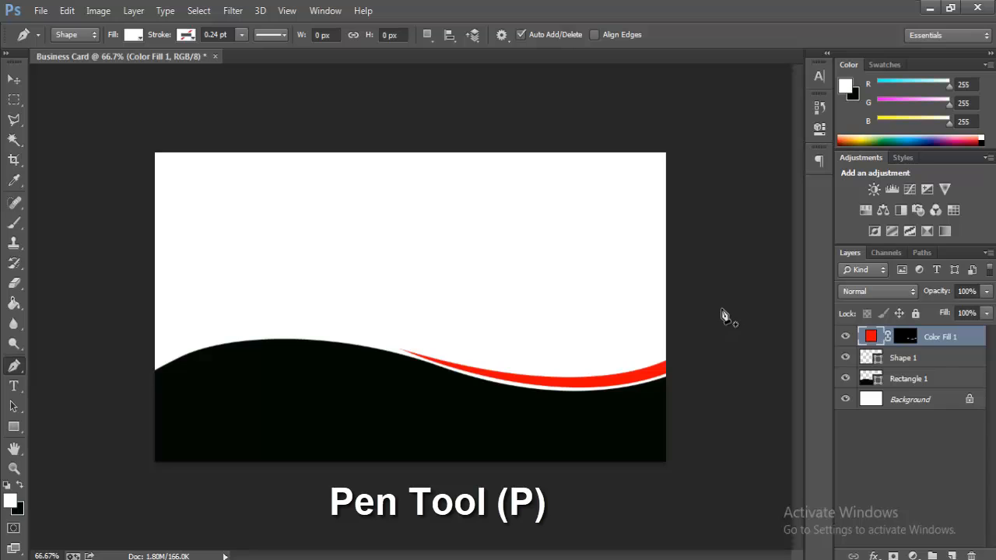
Step: Pen-draw a closed, 0%-fill curved band along the top of the wave's left hump
{"action": "left_click", "coordinate": [151, 378]}
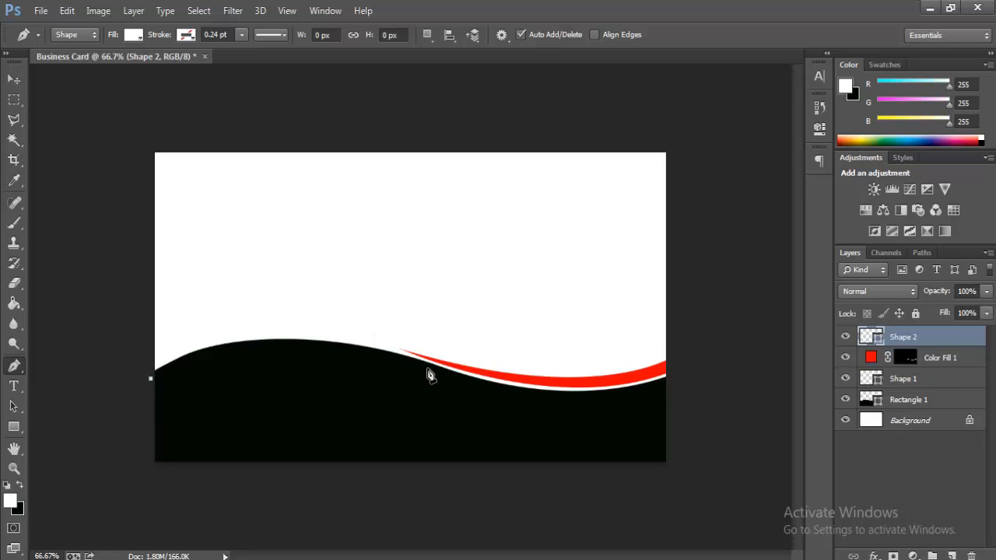
{"action": "left_click_drag", "start_coordinate": [425, 368], "coordinate": [602, 428]}
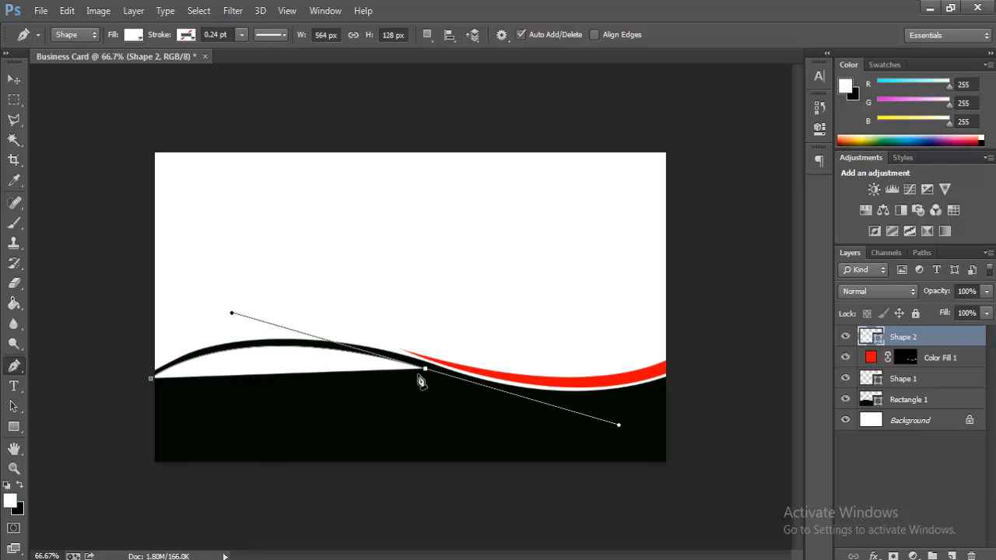
{"action": "left_click", "coordinate": [986, 313]}
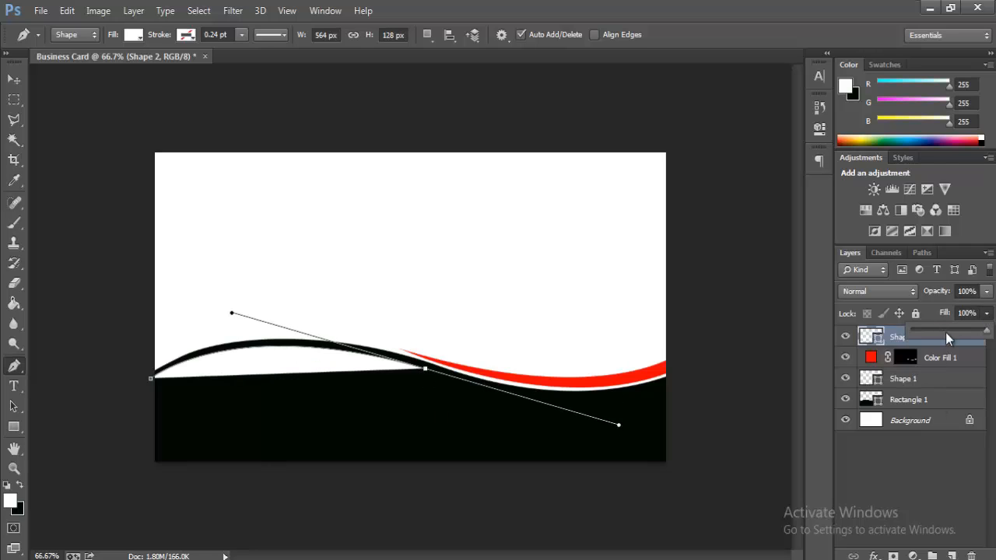
{"action": "left_click", "coordinate": [425, 370]}
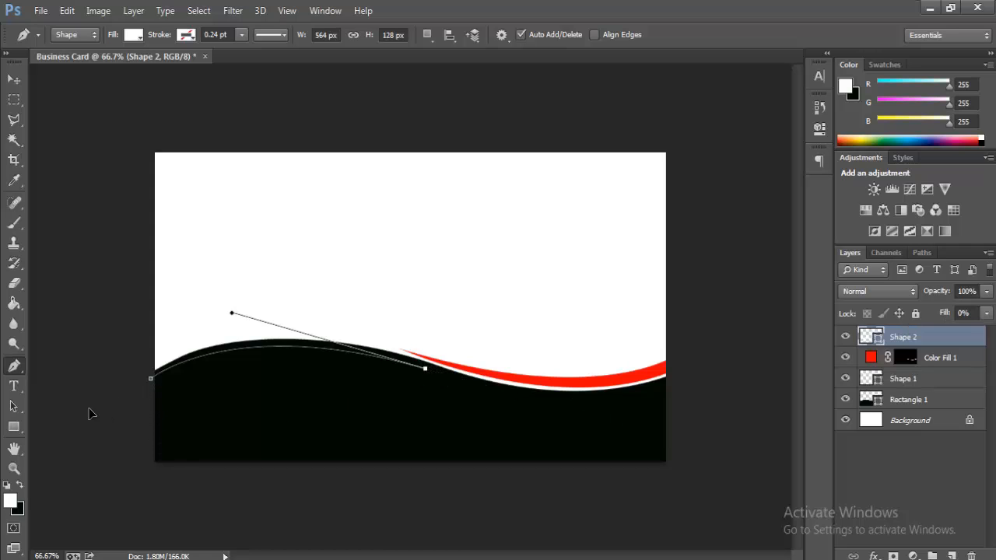
{"action": "left_click_drag", "start_coordinate": [155, 385], "coordinate": [47, 447]}
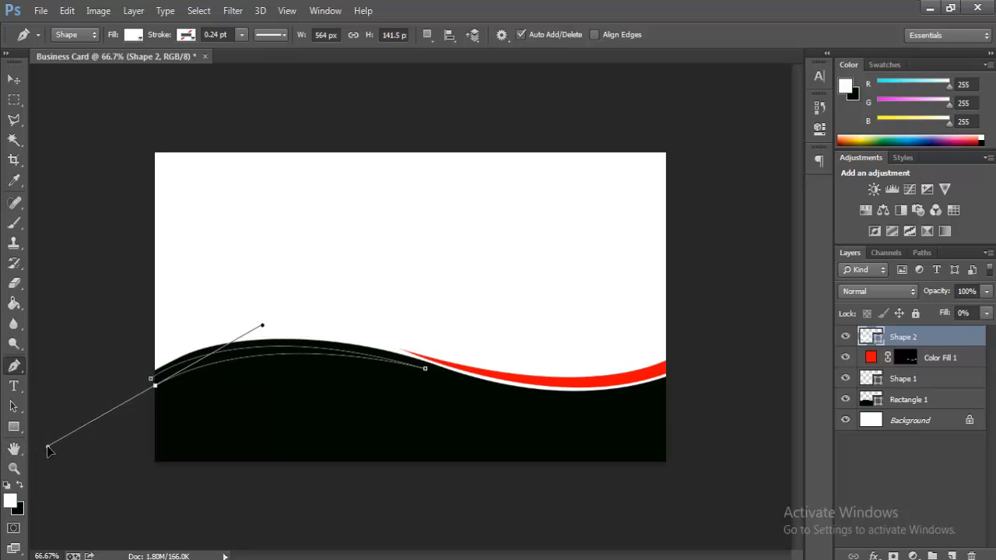
{"action": "left_click", "coordinate": [155, 386], "text": "alt"}
{"action": "left_click", "coordinate": [151, 379]}
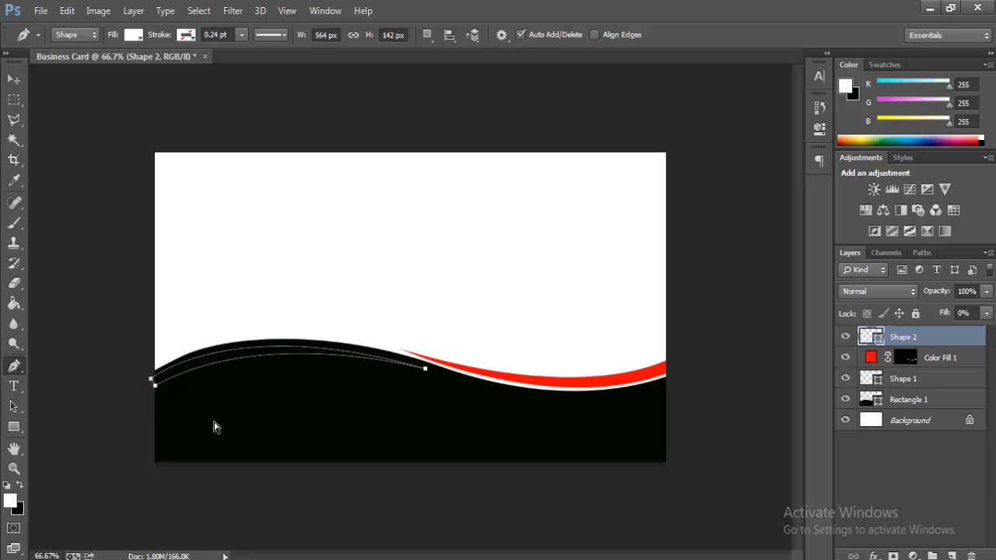
Step: Load the band as a selection and fill it with a Solid Color layer sampled from the stripe's red ef0606
{"action": "key", "text": "ctrl+Return"}
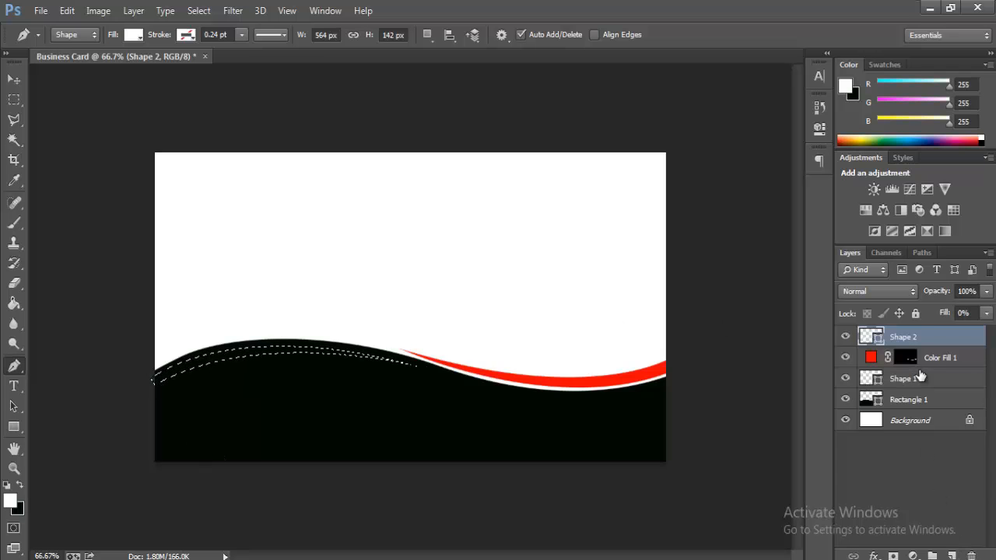
{"action": "left_click", "coordinate": [913, 555]}
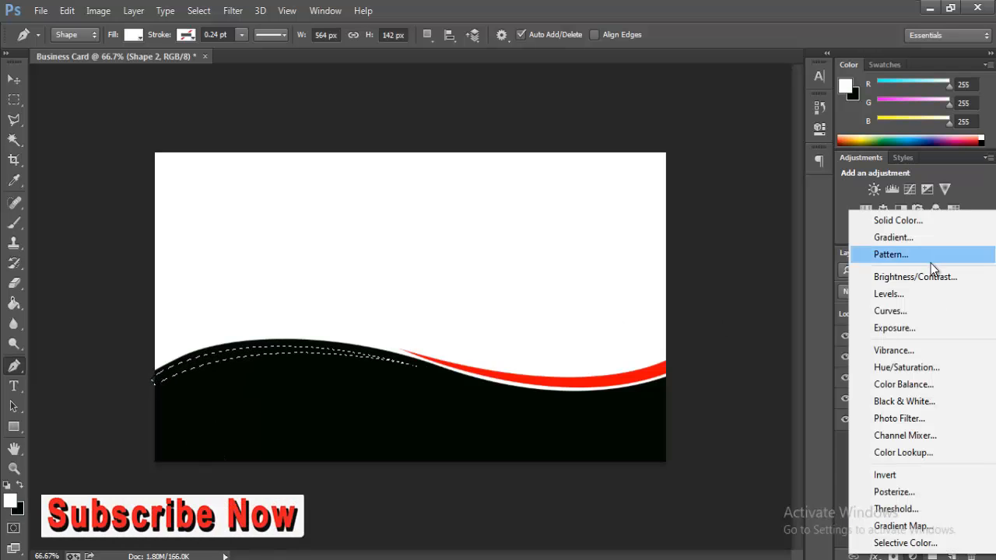
{"action": "left_click", "coordinate": [905, 218]}
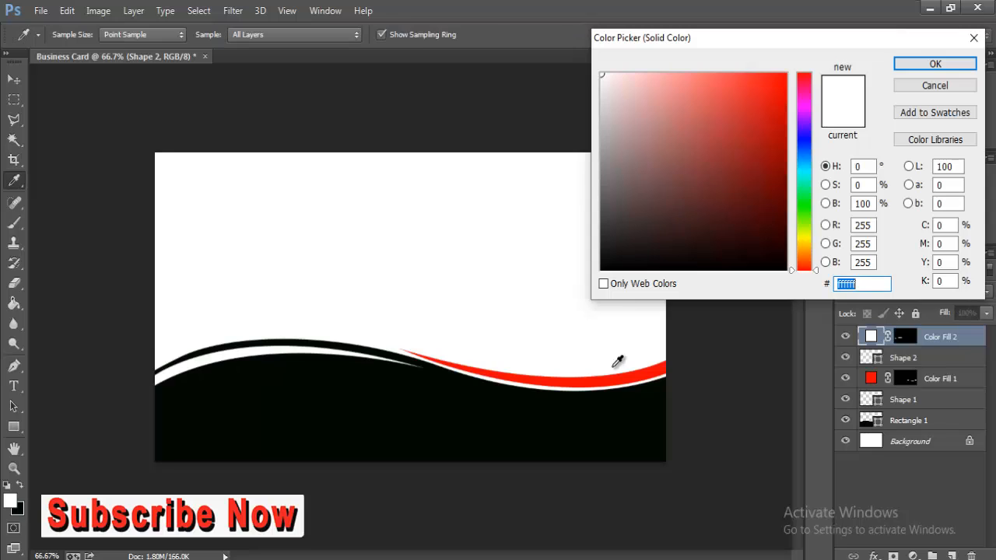
{"action": "left_click", "coordinate": [620, 373]}
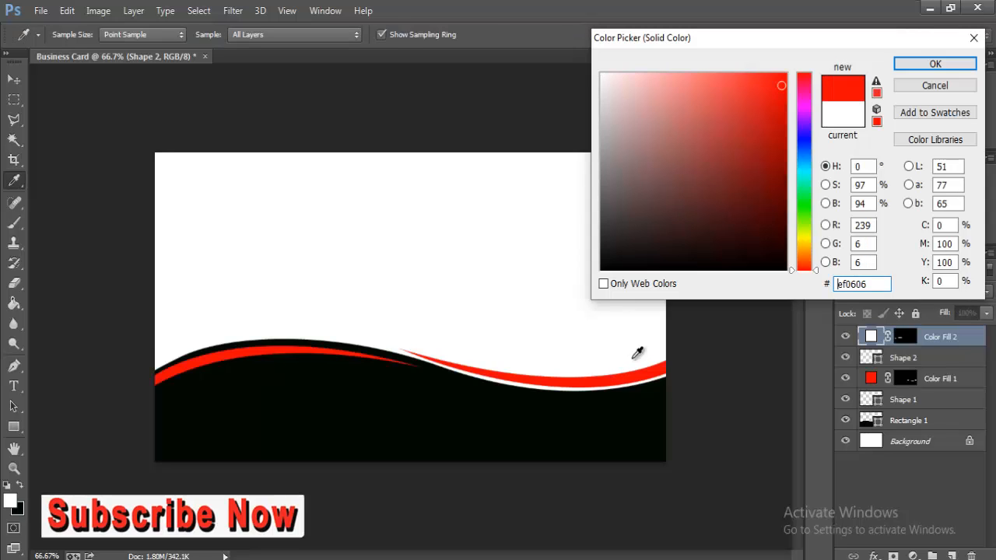
{"action": "left_click", "coordinate": [942, 65]}
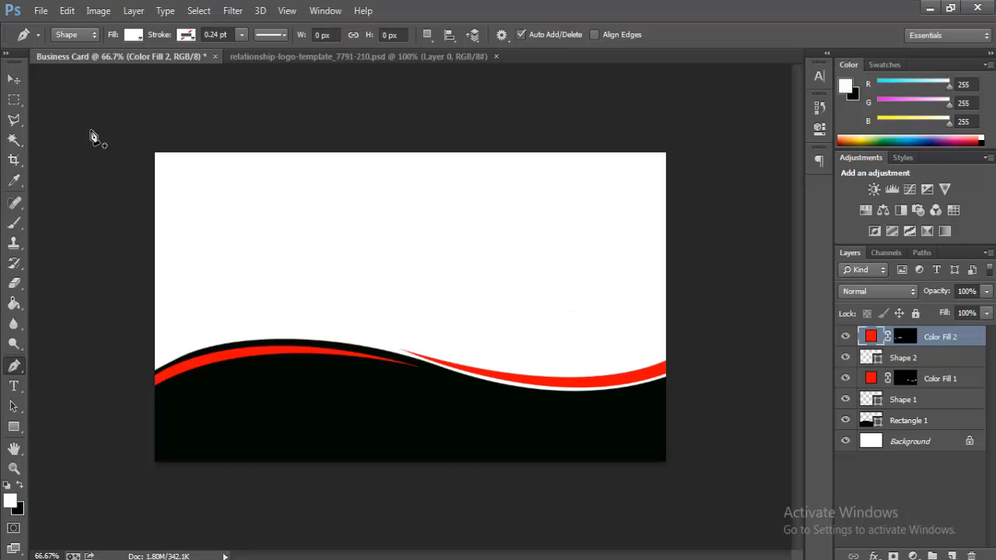
Step: Drag the blue-and-pink logo from the logo template into the Business Card document
{"action": "left_click", "coordinate": [13, 80]}
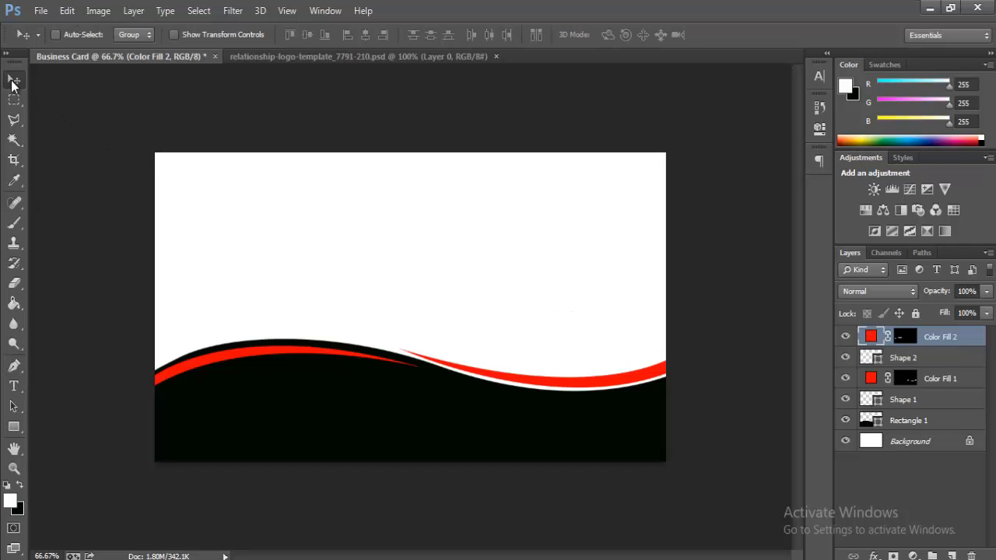
{"action": "left_click", "coordinate": [311, 57]}
{"action": "left_click_drag", "start_coordinate": [384, 339], "coordinate": [427, 220]}
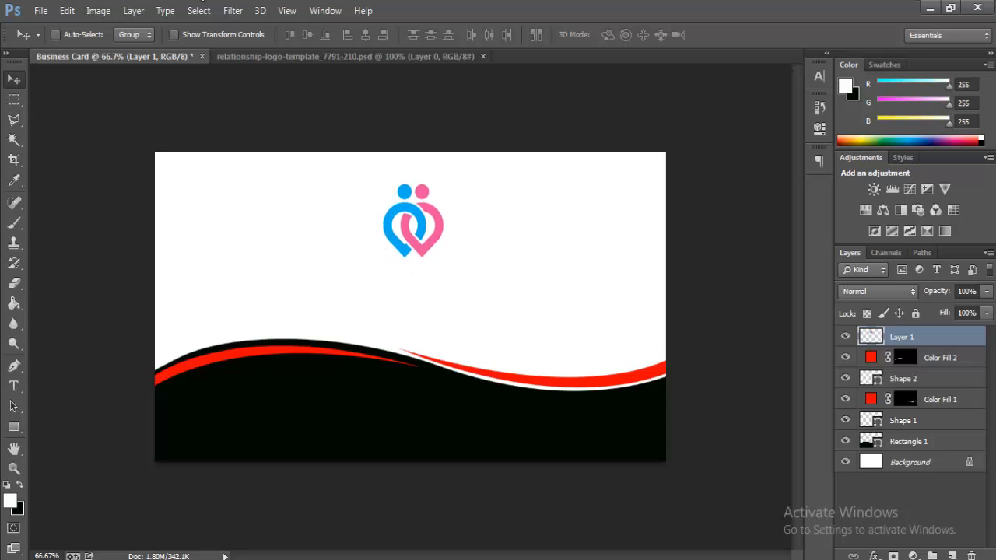
Step: Enlarge the logo to about 136% and position it above the wave
{"action": "left_click", "coordinate": [68, 14]}
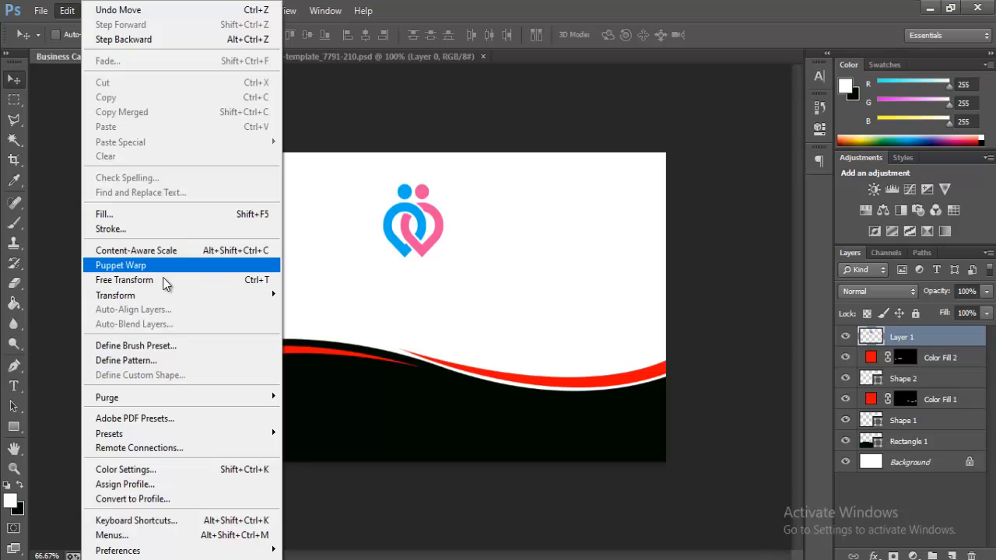
{"action": "left_click", "coordinate": [257, 280]}
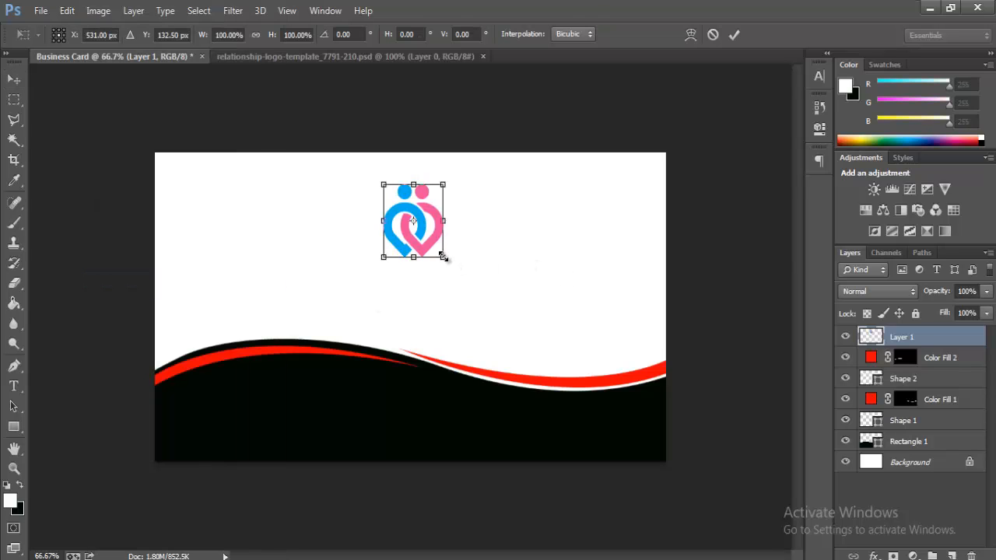
{"action": "mouse_move", "coordinate": [443, 257]}
{"action": "left_mouse_down"}
{"action": "mouse_move", "coordinate": [477, 276]}
{"action": "mouse_move", "coordinate": [454, 269]}
{"action": "left_mouse_up"}
{"action": "left_click_drag", "start_coordinate": [422, 206], "coordinate": [431, 214]}
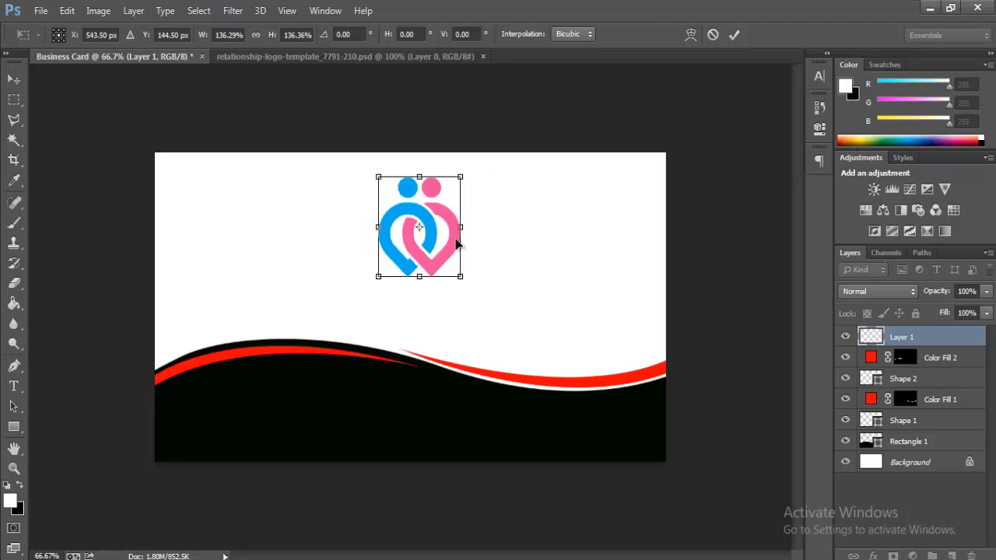
{"action": "key", "text": "Return"}
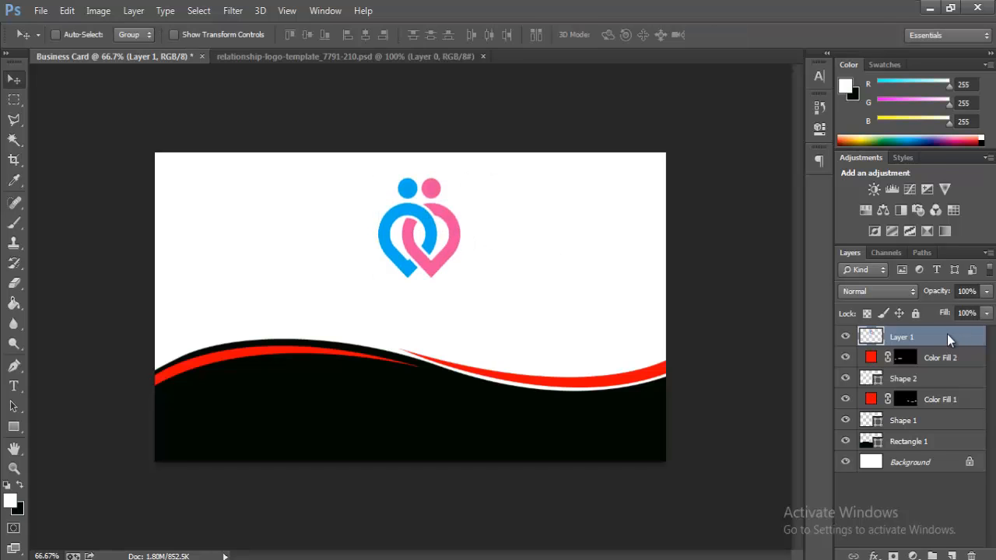
Step: Give the logo layer a Color Overlay in the wave's red ef0606
{"action": "right_click", "coordinate": [946, 334]}
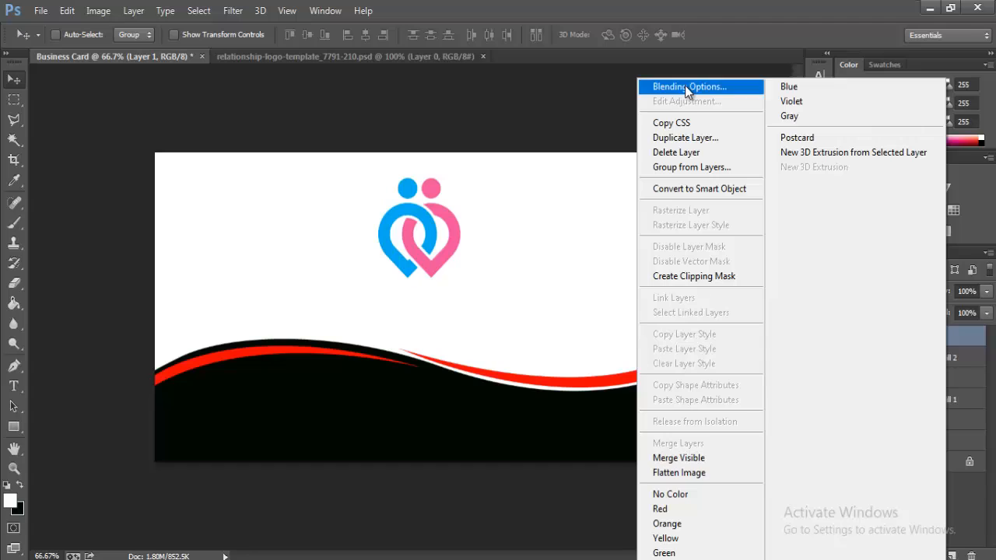
{"action": "left_click", "coordinate": [685, 85]}
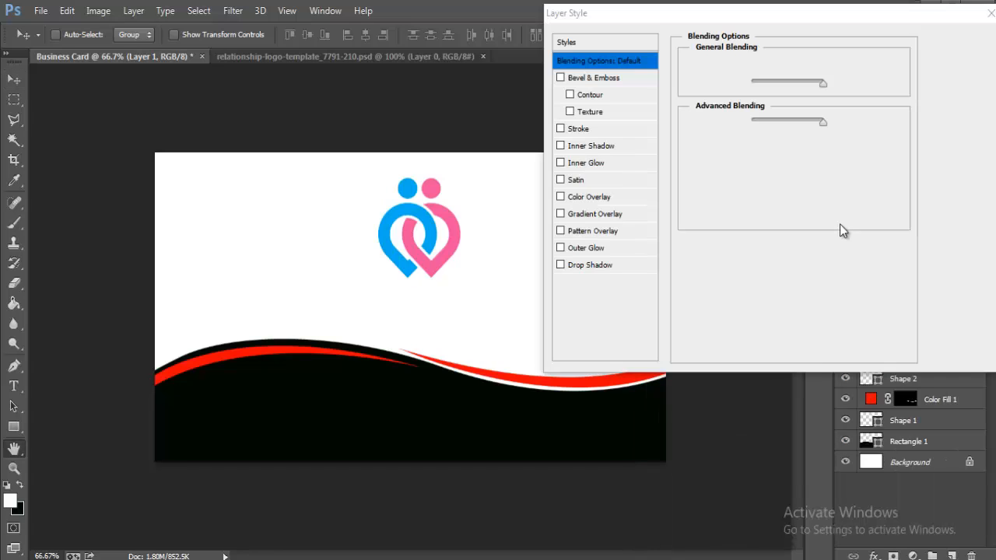
{"action": "left_click", "coordinate": [573, 200]}
{"action": "left_click", "coordinate": [841, 66]}
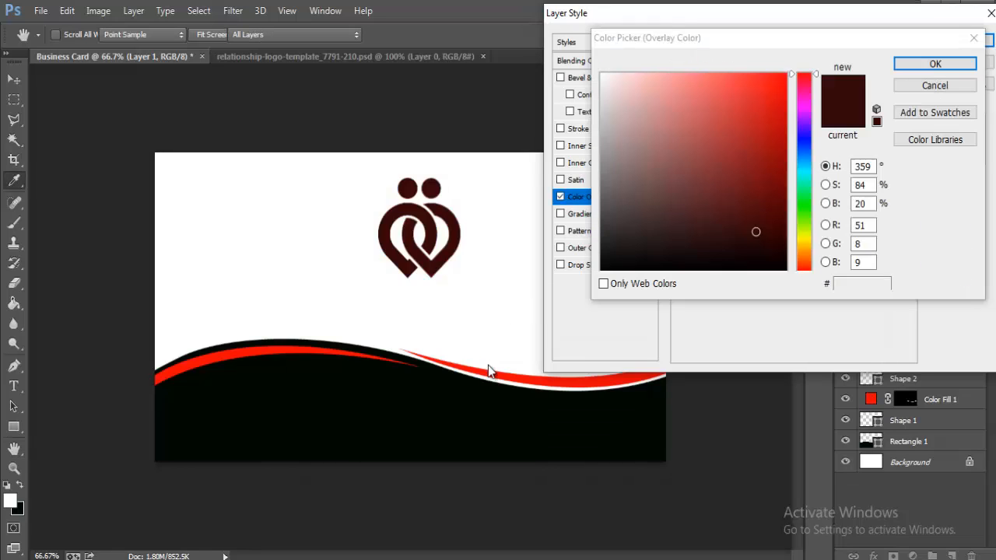
{"action": "left_click", "coordinate": [609, 376]}
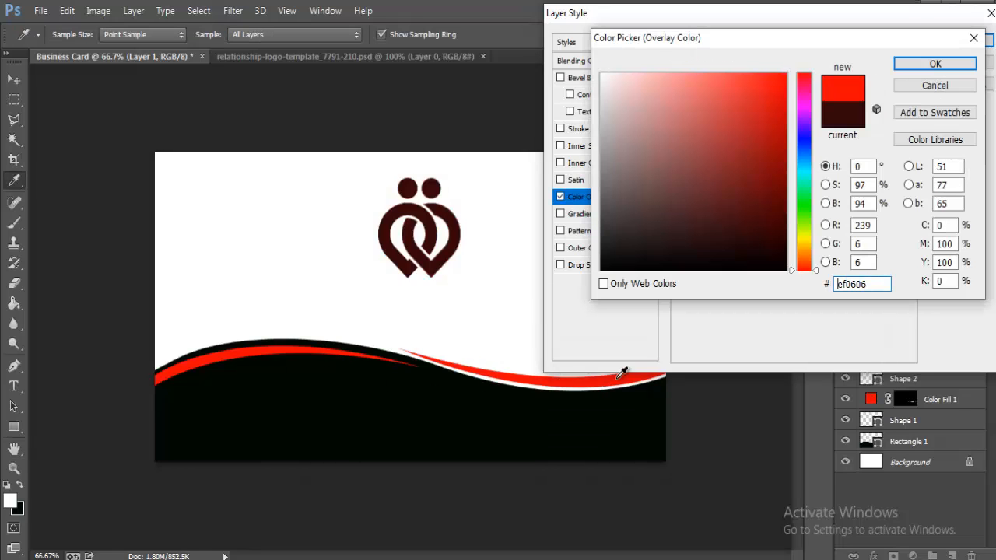
{"action": "left_click", "coordinate": [933, 65]}
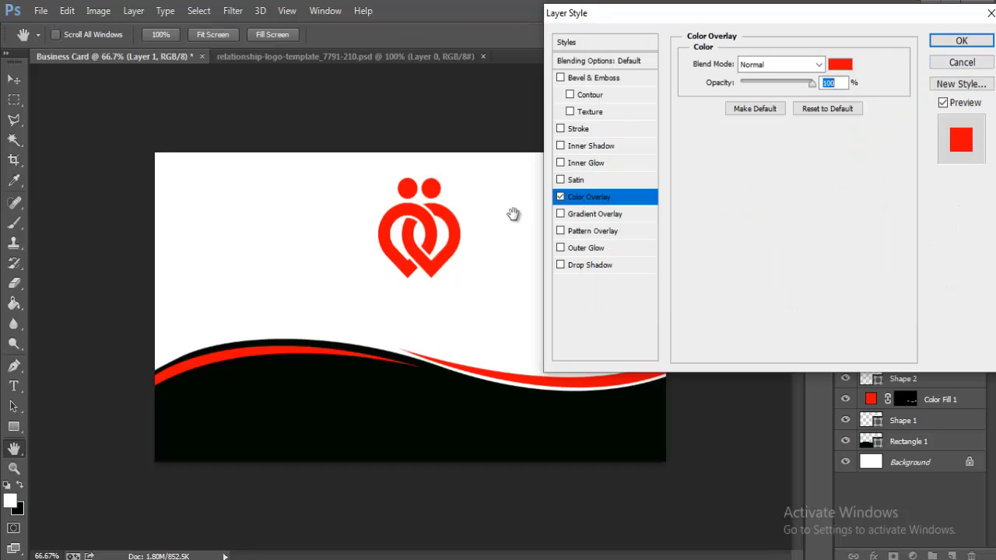
Step: Add a Drop Shadow to the logo at 100% opacity and distance 7
{"action": "left_click", "coordinate": [590, 266]}
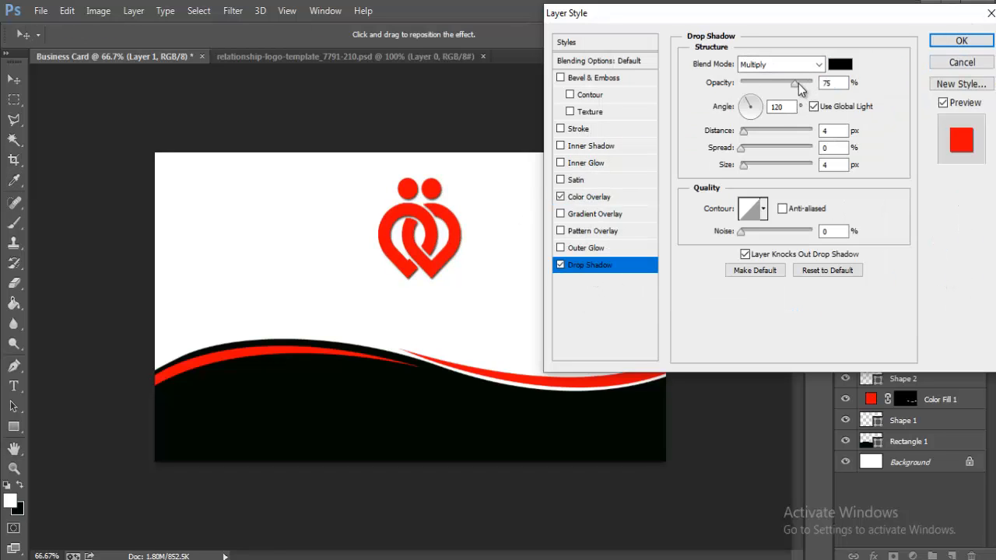
{"action": "left_click_drag", "start_coordinate": [798, 84], "coordinate": [812, 83]}
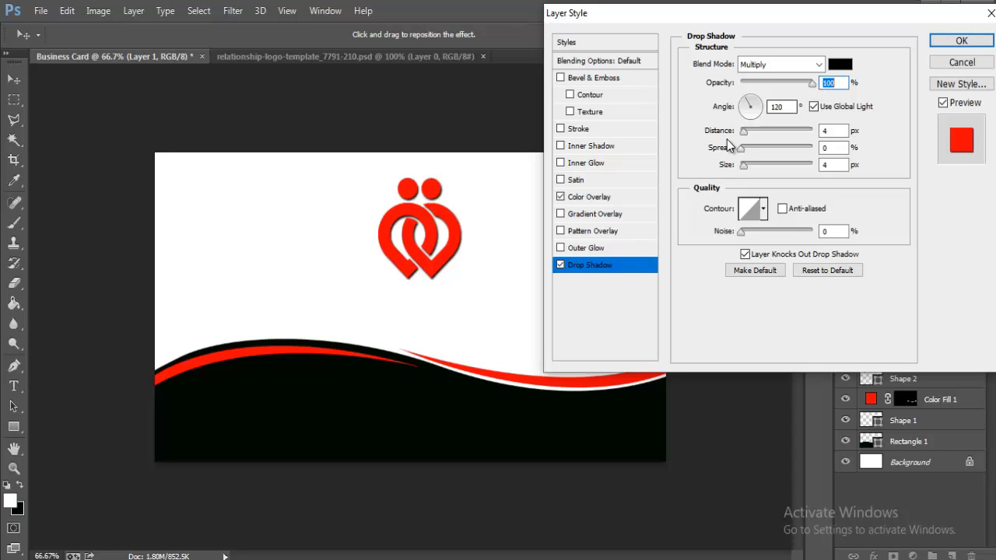
{"action": "left_click_drag", "start_coordinate": [743, 133], "coordinate": [759, 129]}
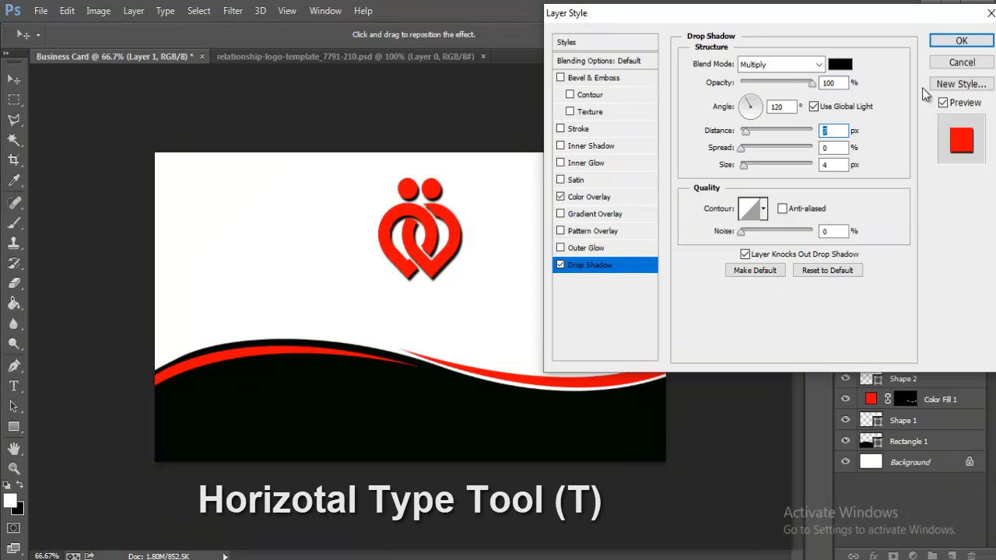
{"action": "left_click", "coordinate": [972, 41]}
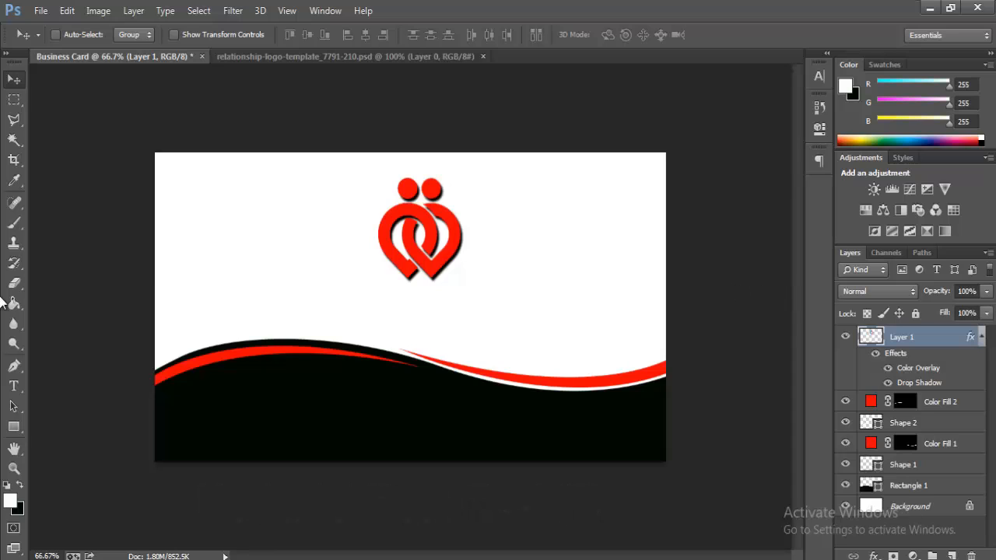
Step: Select the RELATIONSHIP caption text and colour it black
{"action": "left_click", "coordinate": [13, 386]}
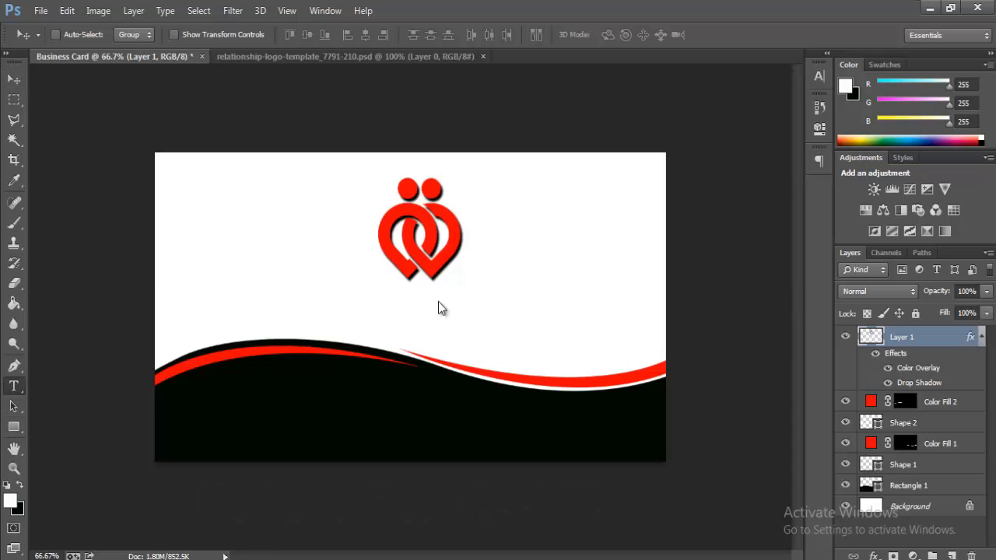
{"action": "left_click", "coordinate": [393, 299]}
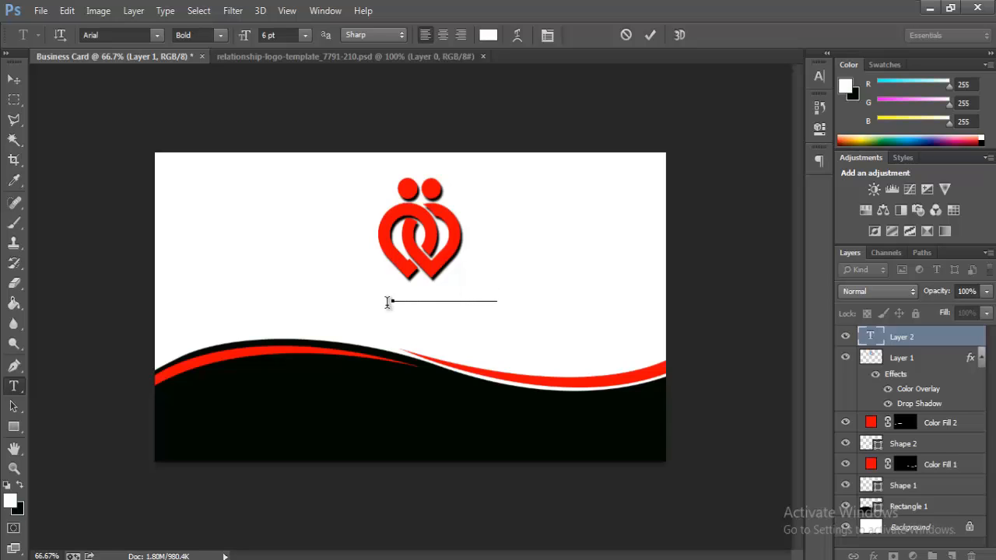
{"action": "left_click_drag", "start_coordinate": [495, 300], "coordinate": [207, 305]}
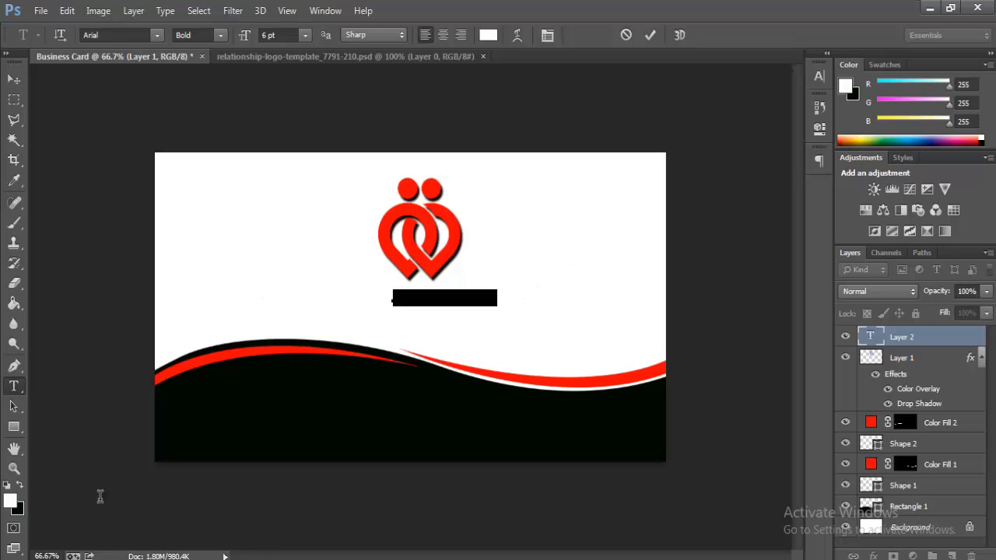
{"action": "key", "text": "ctrl+t"}
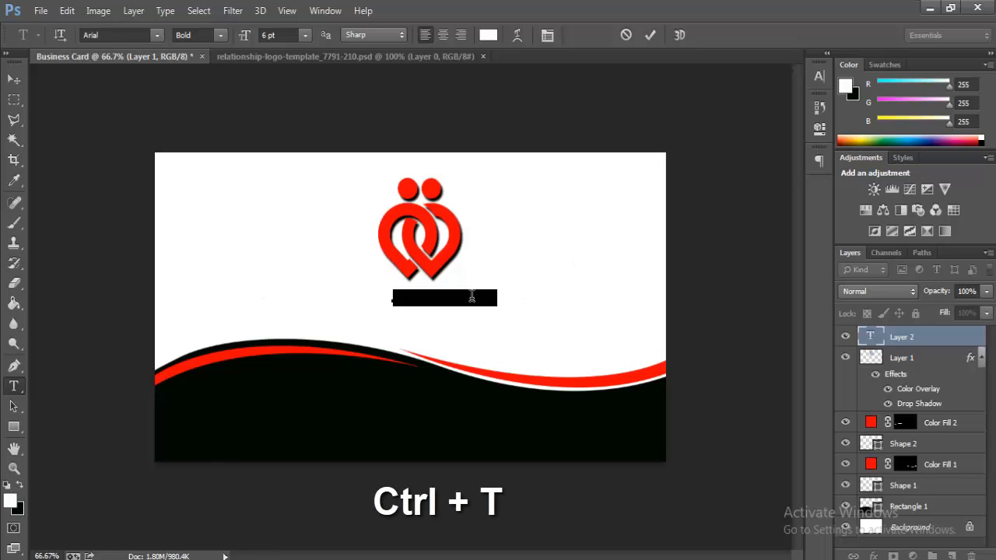
{"action": "left_click", "coordinate": [472, 297]}
{"action": "left_click_drag", "start_coordinate": [508, 314], "coordinate": [196, 322]}
{"action": "left_click", "coordinate": [19, 488]}
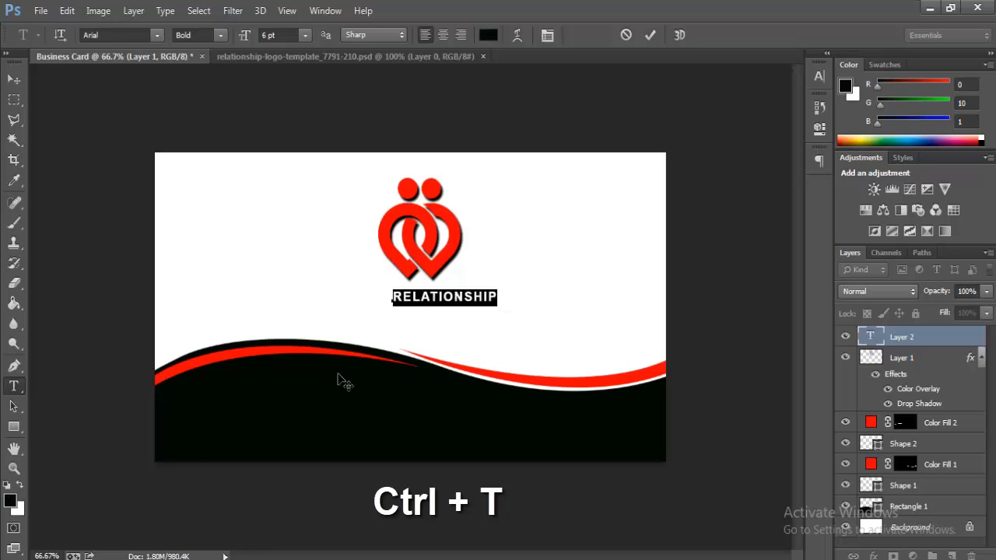
{"action": "left_click", "coordinate": [439, 296]}
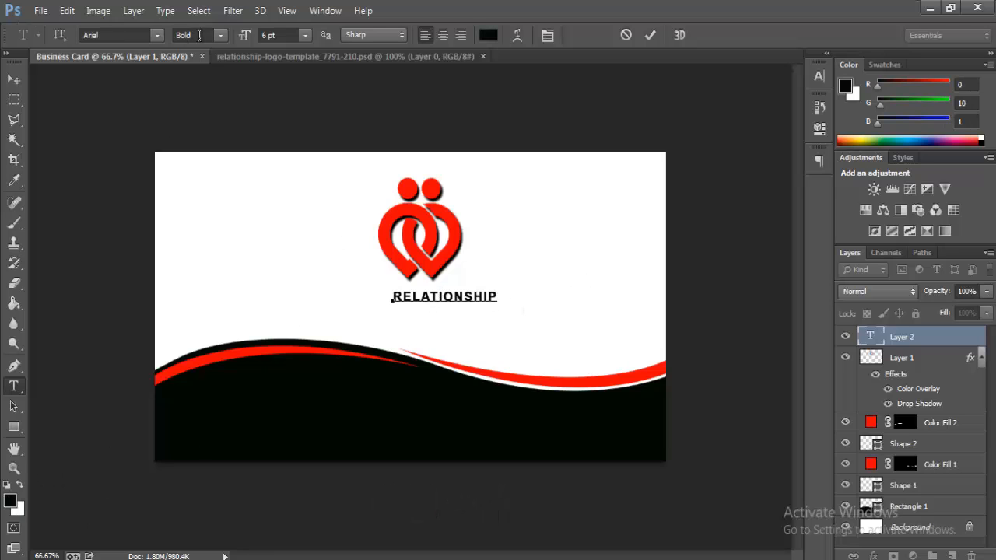
Step: Scale RELATIONSHIP to about 190% and nudge it centred under the logo
{"action": "left_click", "coordinate": [67, 10]}
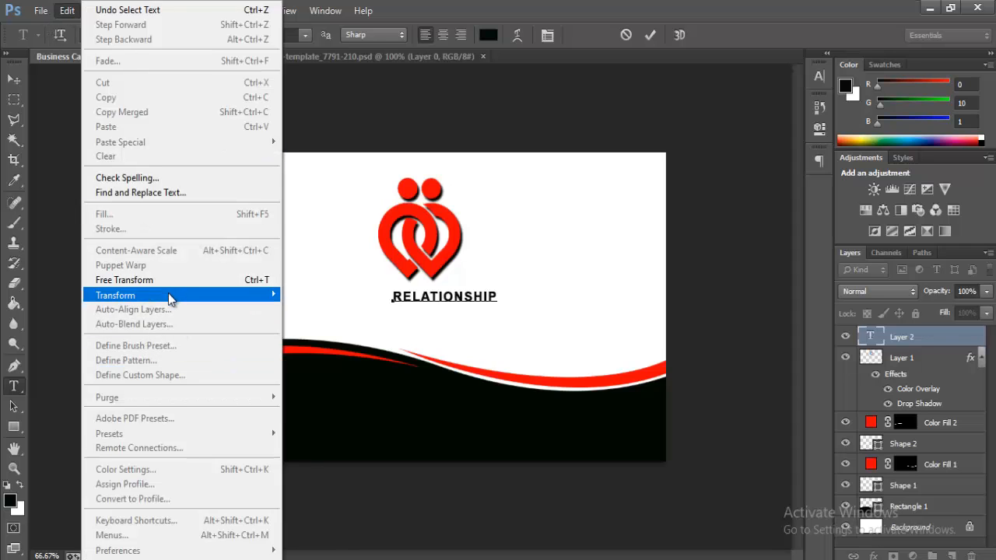
{"action": "left_click", "coordinate": [195, 279]}
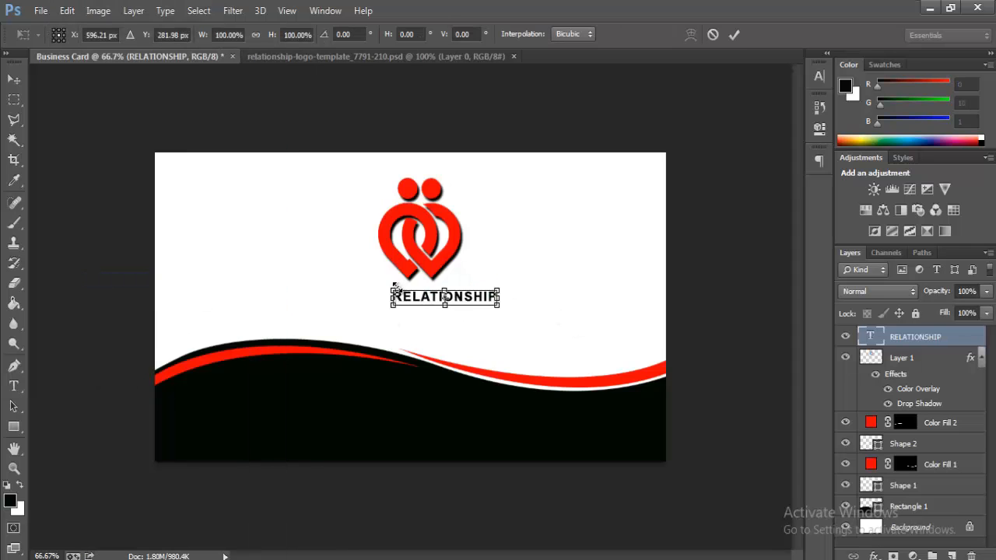
{"action": "left_click_drag", "start_coordinate": [383, 286], "coordinate": [336, 278]}
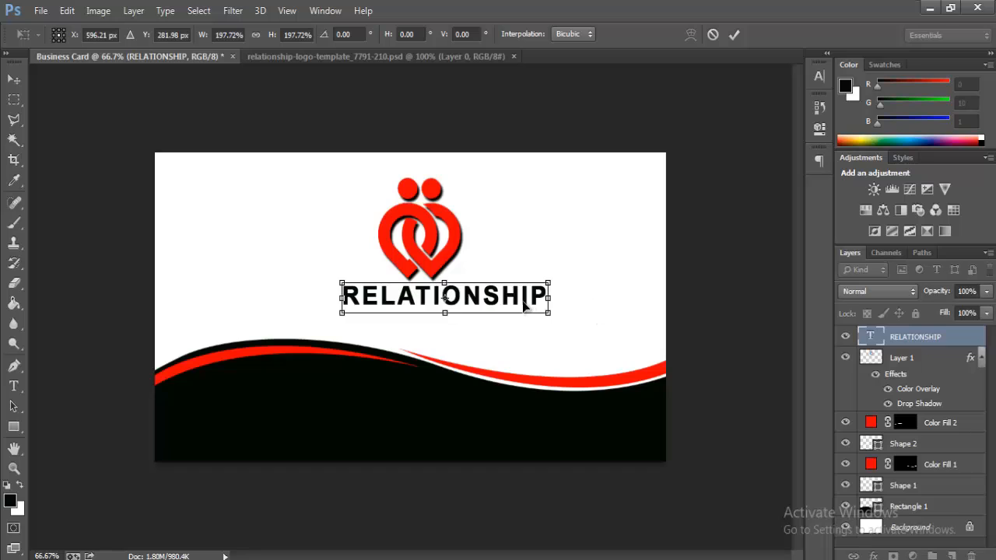
{"action": "left_click_drag", "start_coordinate": [526, 308], "coordinate": [501, 308]}
{"action": "key", "text": "Left"}
{"action": "key", "text": "Left"}
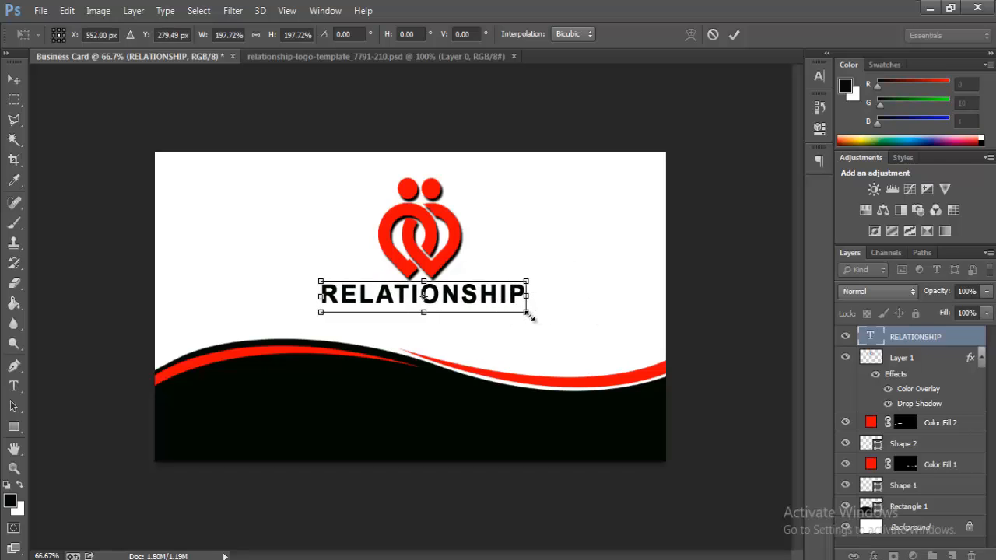
{"action": "left_click_drag", "start_coordinate": [528, 313], "coordinate": [525, 312]}
{"action": "key", "text": "Return"}
Step: Review RELATIONSHIP's character settings (Arial Bold, tracking 34) and commit the text
{"action": "key", "text": "t"}
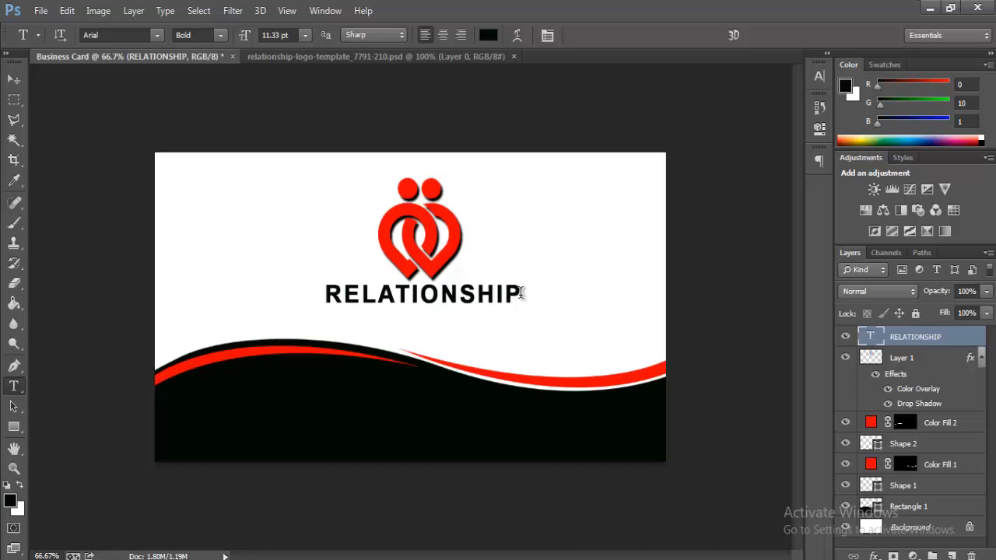
{"action": "left_click_drag", "start_coordinate": [521, 293], "coordinate": [138, 277]}
{"action": "left_click", "coordinate": [549, 39]}
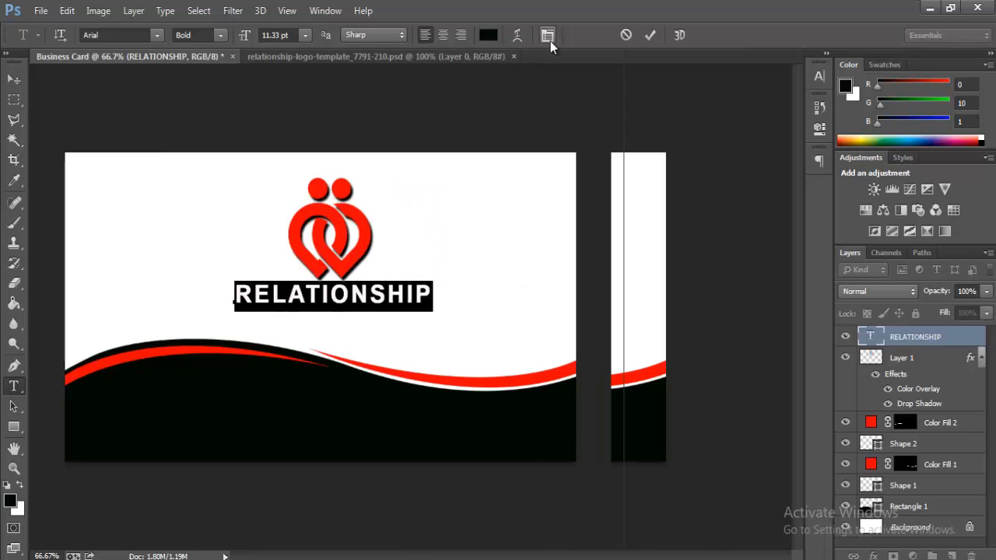
{"action": "left_click", "coordinate": [826, 53]}
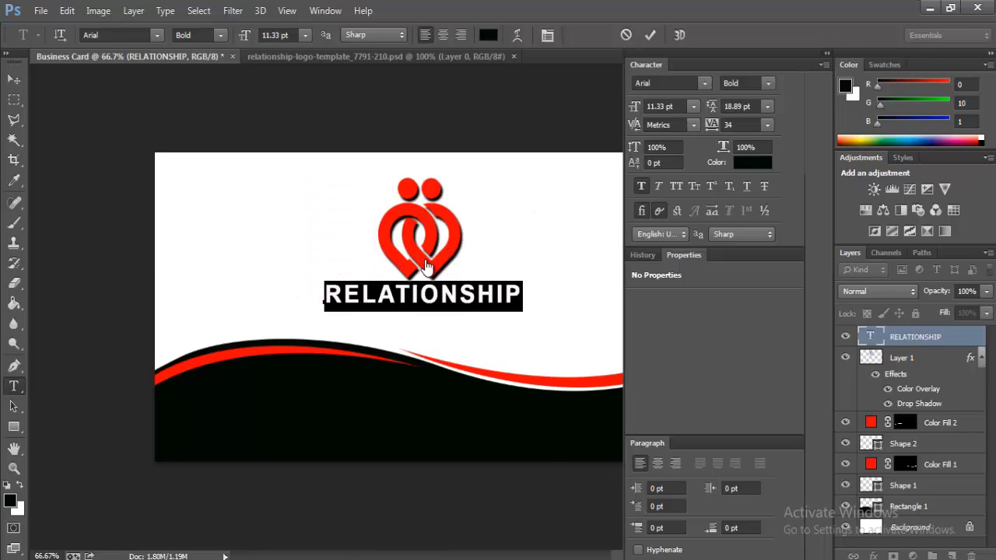
{"action": "left_click", "coordinate": [440, 293]}
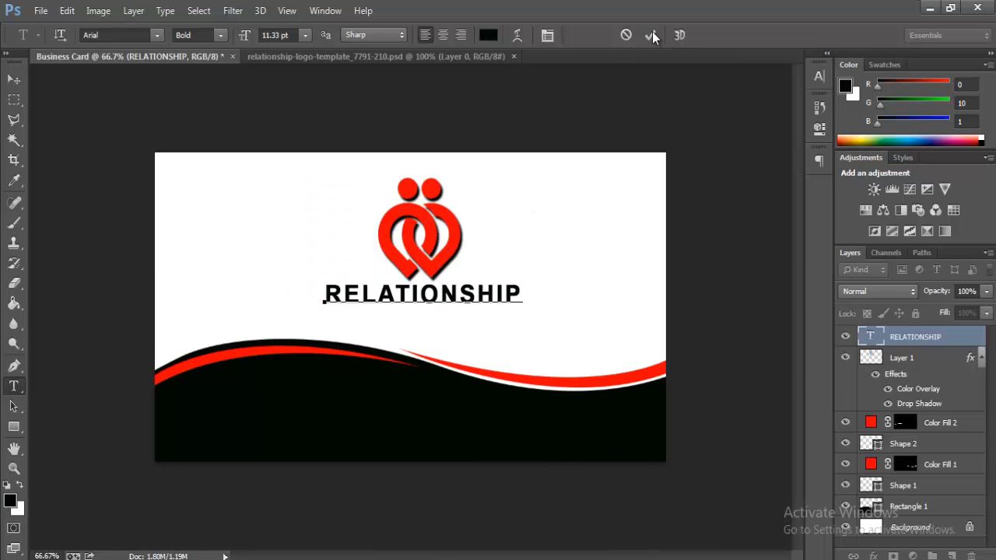
{"action": "key", "text": "ctrl+Return"}
{"action": "left_click", "coordinate": [394, 318]}
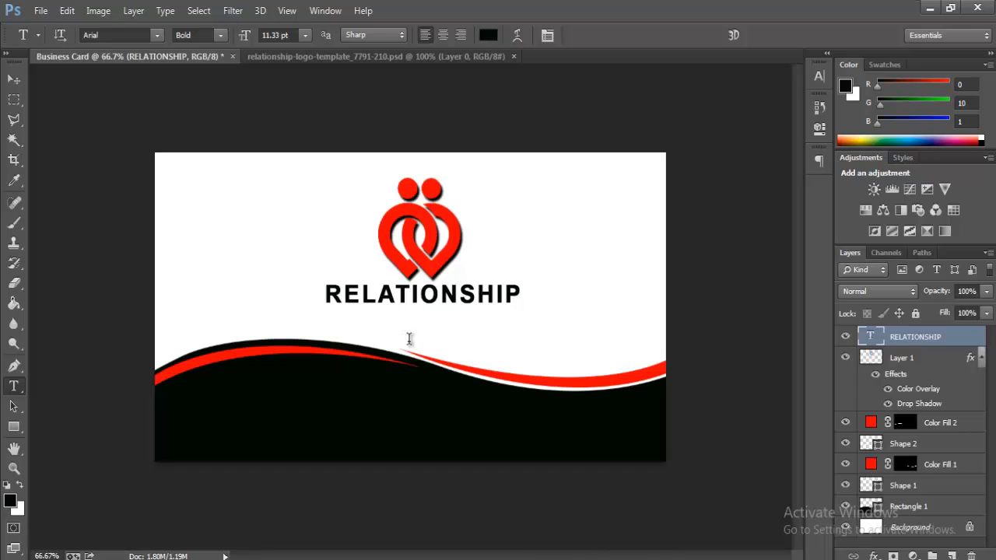
Step: Turn off Faux Bold, set Arial Regular, and type BUSINESS TAGLINE
{"action": "left_click", "coordinate": [547, 35]}
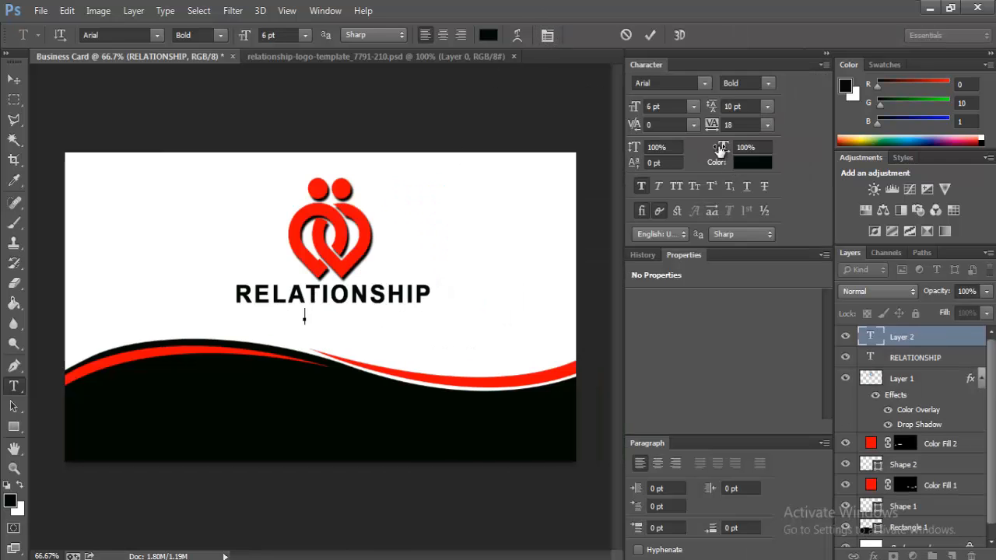
{"action": "left_click", "coordinate": [644, 186]}
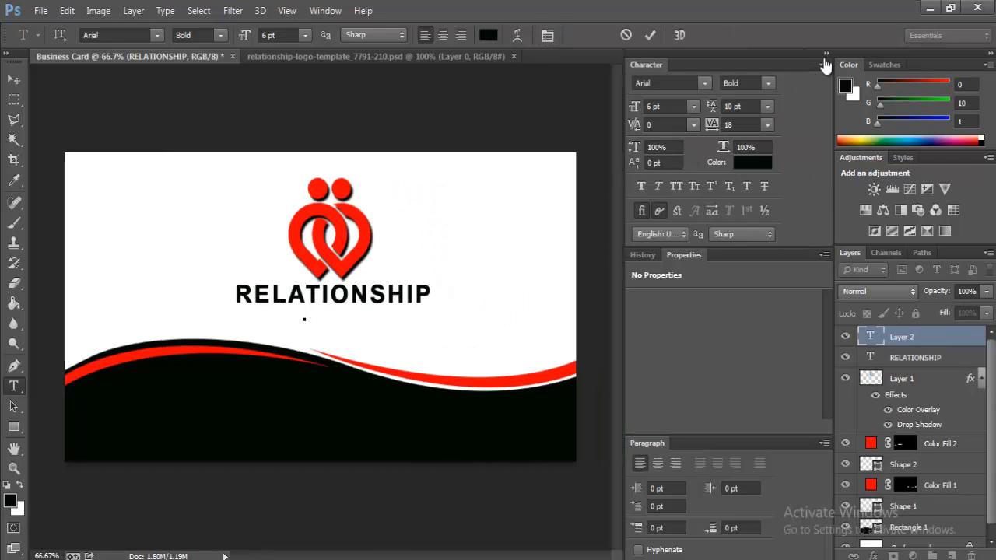
{"action": "left_click", "coordinate": [824, 54]}
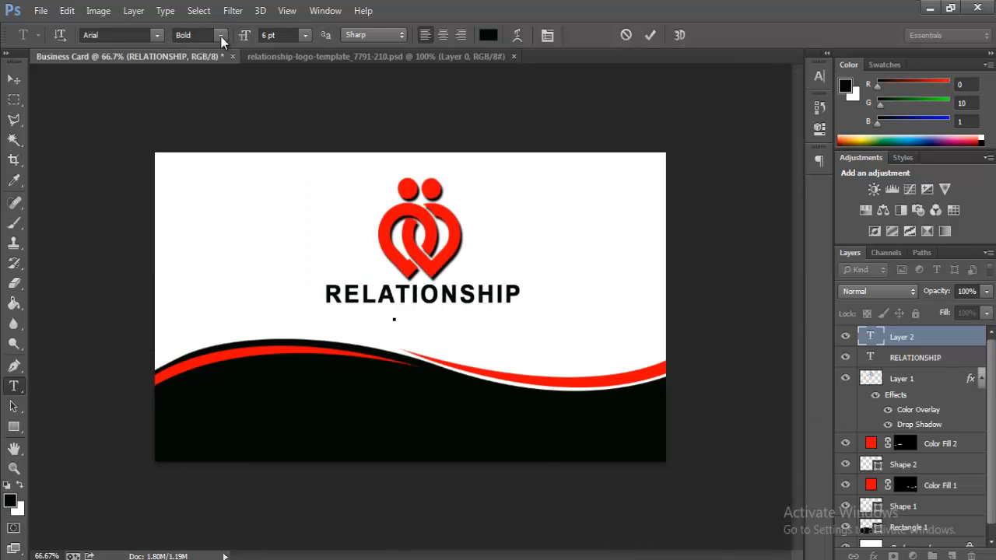
{"action": "left_click", "coordinate": [221, 35]}
{"action": "left_click", "coordinate": [199, 60]}
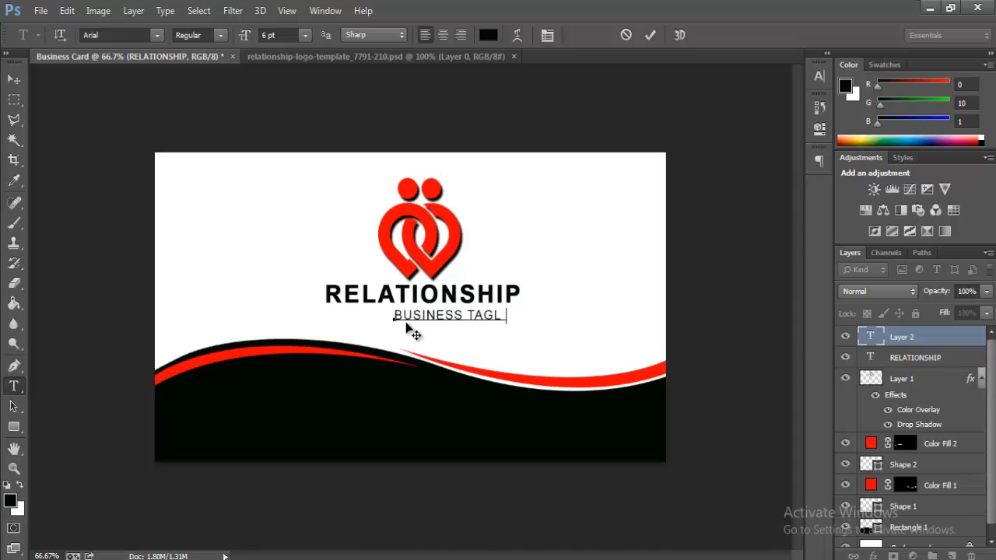
{"action": "type", "text": "INE"}
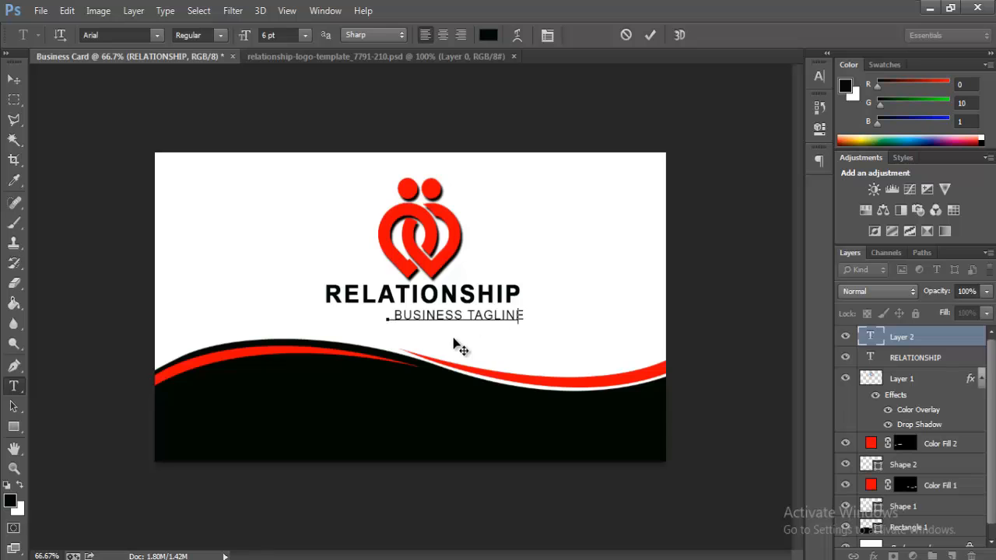
Step: Move BUSINESS TAGLINE under RELATIONSHIP and scale it to about 111%
{"action": "left_click_drag", "start_coordinate": [459, 348], "coordinate": [429, 345]}
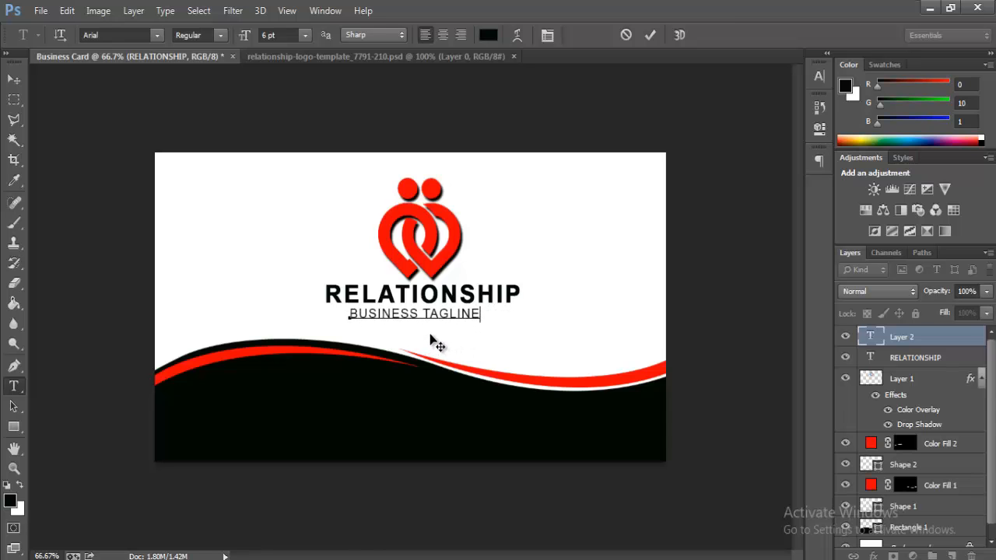
{"action": "left_click", "coordinate": [67, 10]}
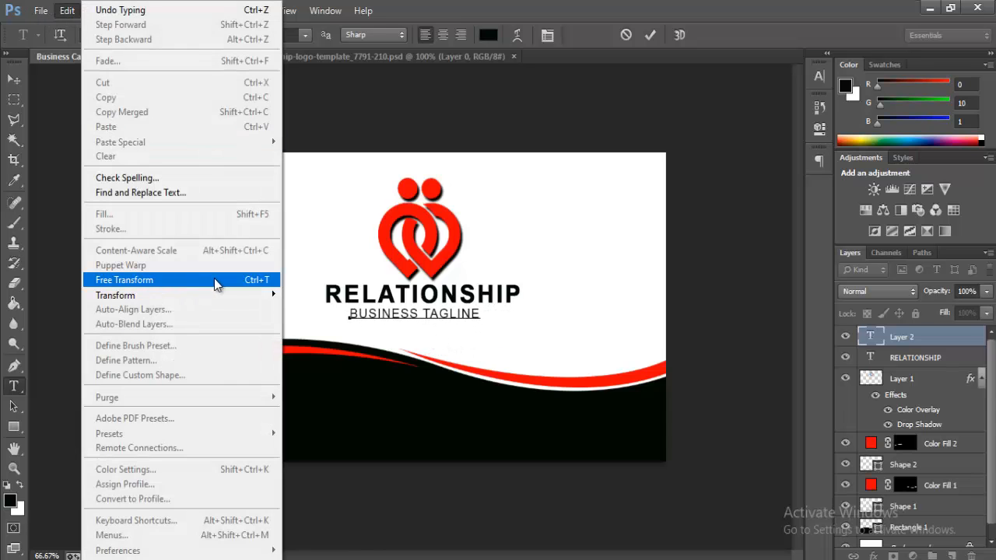
{"action": "left_click", "coordinate": [216, 282]}
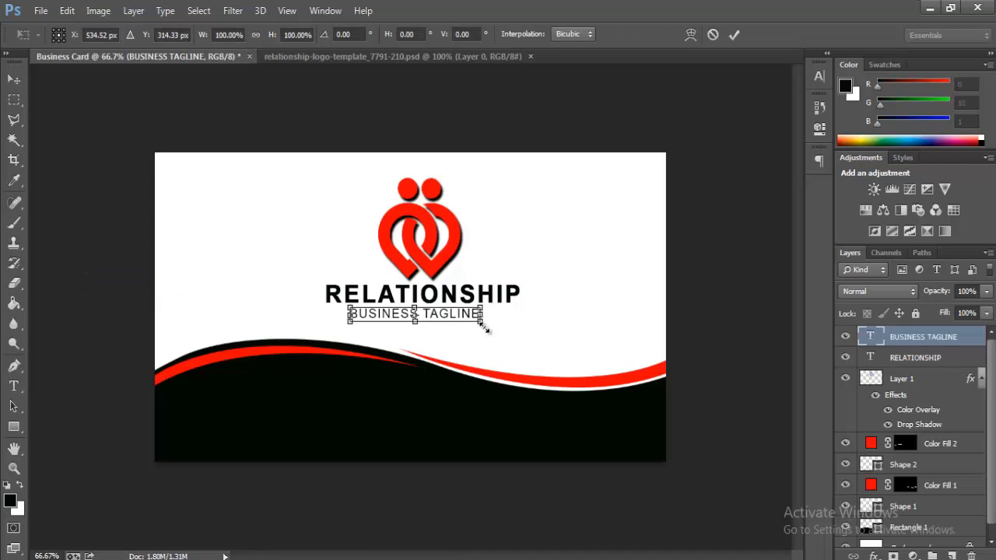
{"action": "left_click_drag", "start_coordinate": [485, 329], "coordinate": [514, 329]}
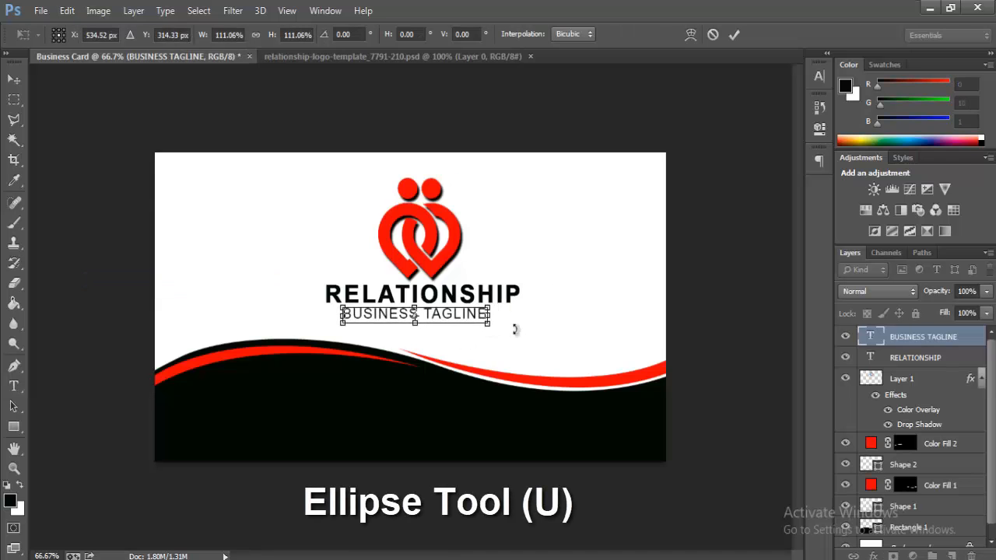
{"action": "key", "text": "Down"}
{"action": "key", "text": "Down"}
{"action": "key", "text": "Right"}
{"action": "key", "text": "Right"}
{"action": "key", "text": "Right"}
{"action": "key", "text": "Down"}
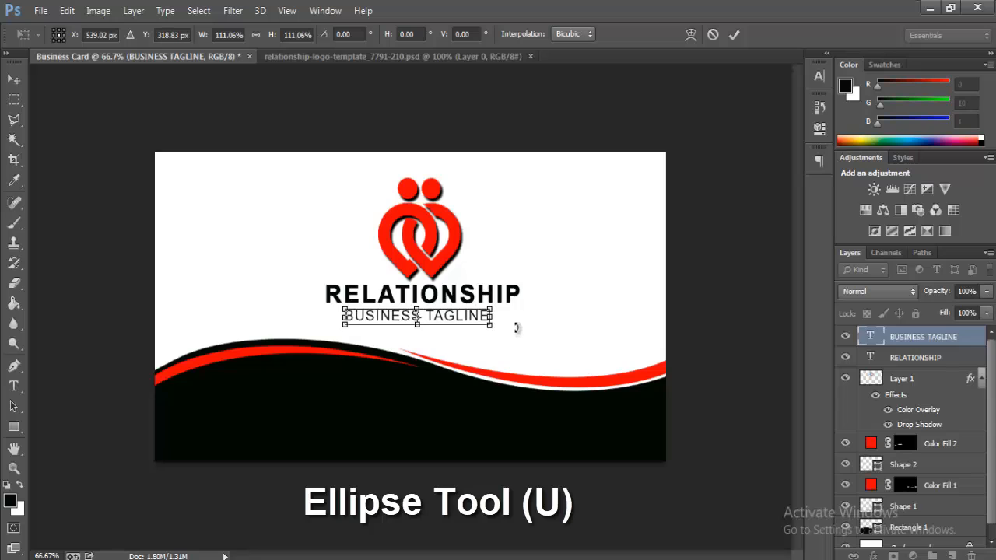
{"action": "key", "text": "Return"}
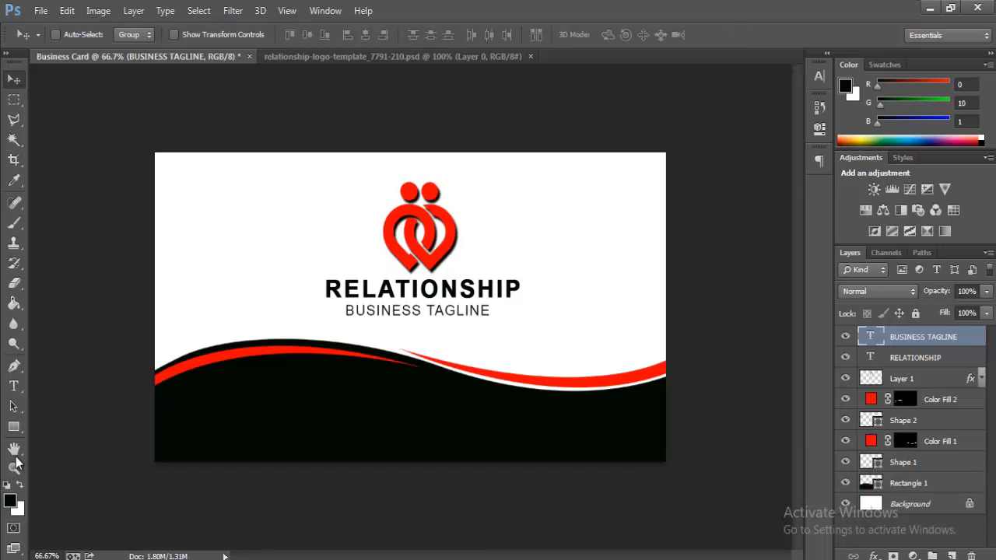
Step: Draw a small red circle on the black band's lower left
{"action": "left_click_drag", "start_coordinate": [13, 426], "coordinate": [67, 450]}
{"action": "left_click", "coordinate": [54, 453]}
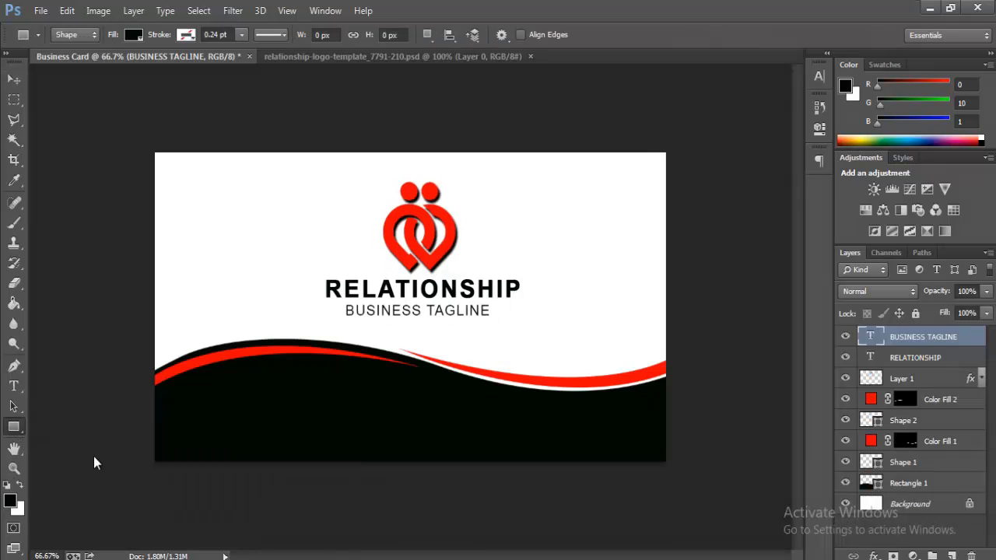
{"action": "left_click_drag", "start_coordinate": [188, 391], "coordinate": [219, 422]}
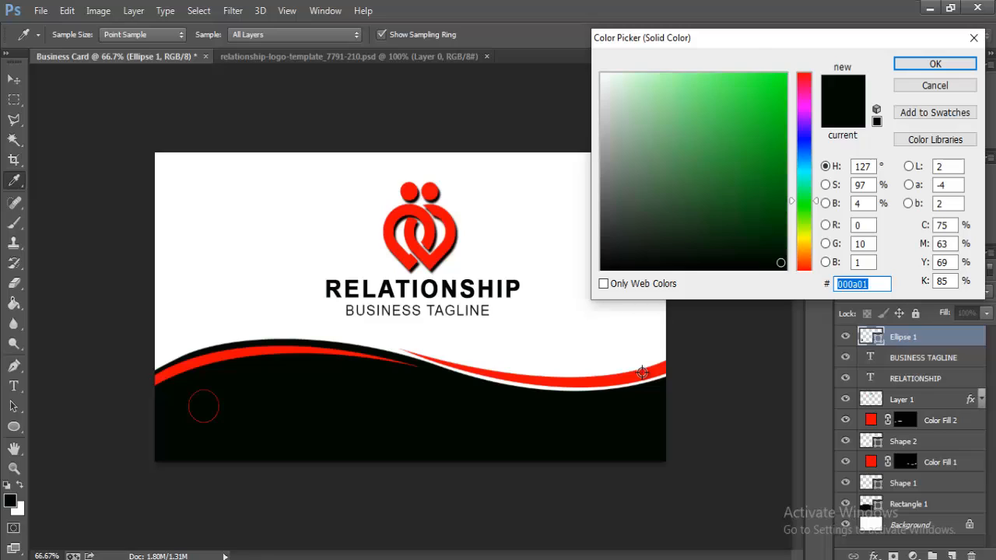
{"action": "left_click", "coordinate": [642, 372]}
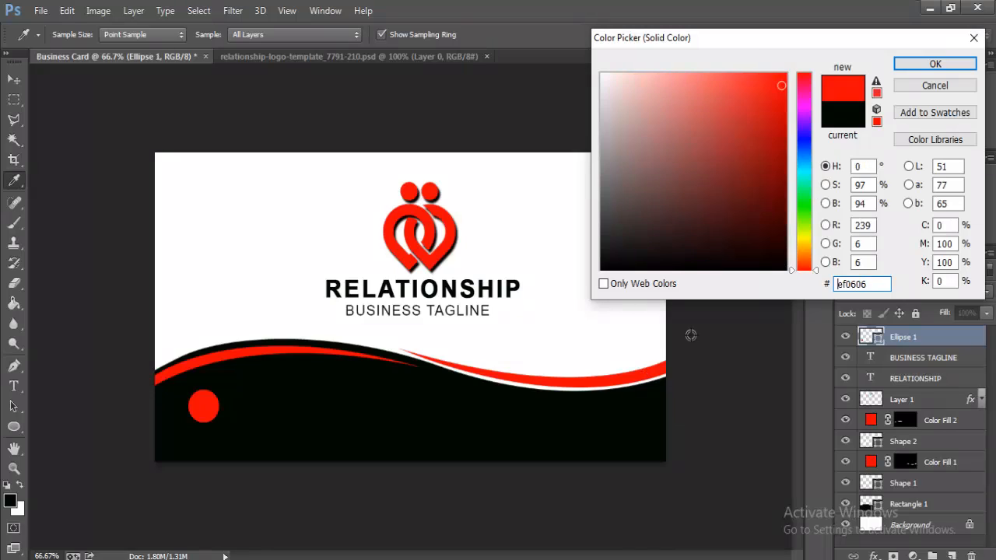
{"action": "key", "text": "Return"}
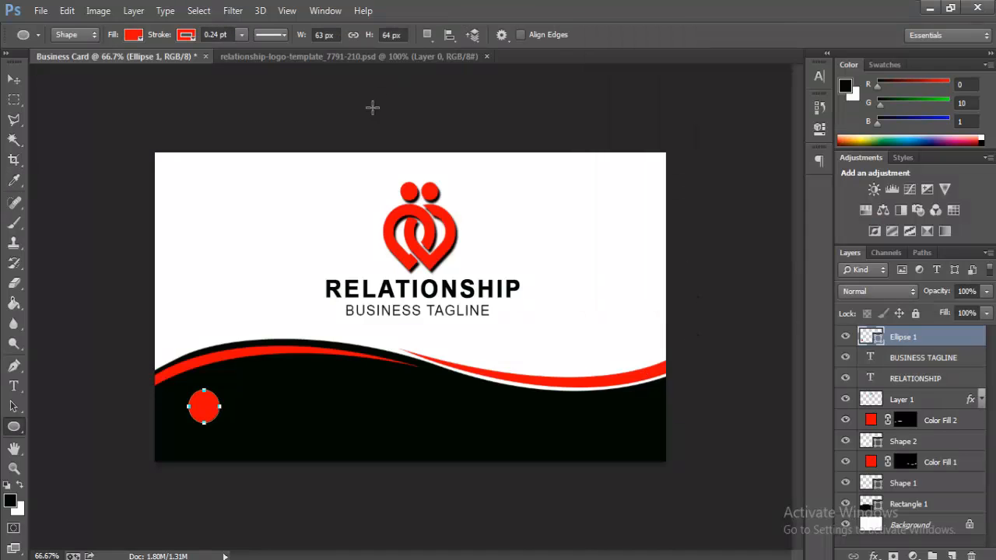
{"action": "left_click", "coordinate": [877, 348]}
Step: Give Ellipse 1 a near-white #f3fafa stroke via Layer Style
{"action": "right_click", "coordinate": [889, 344]}
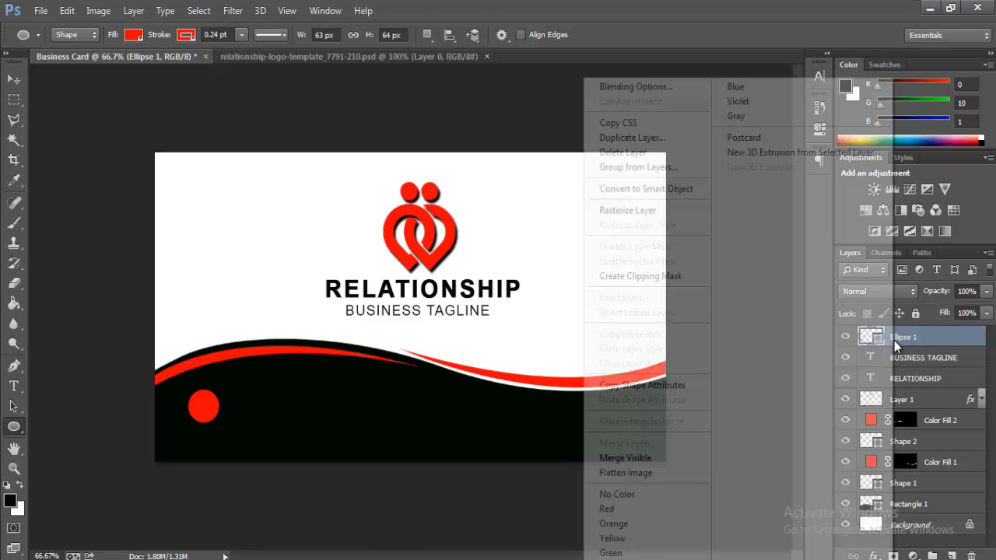
{"action": "left_click", "coordinate": [623, 87]}
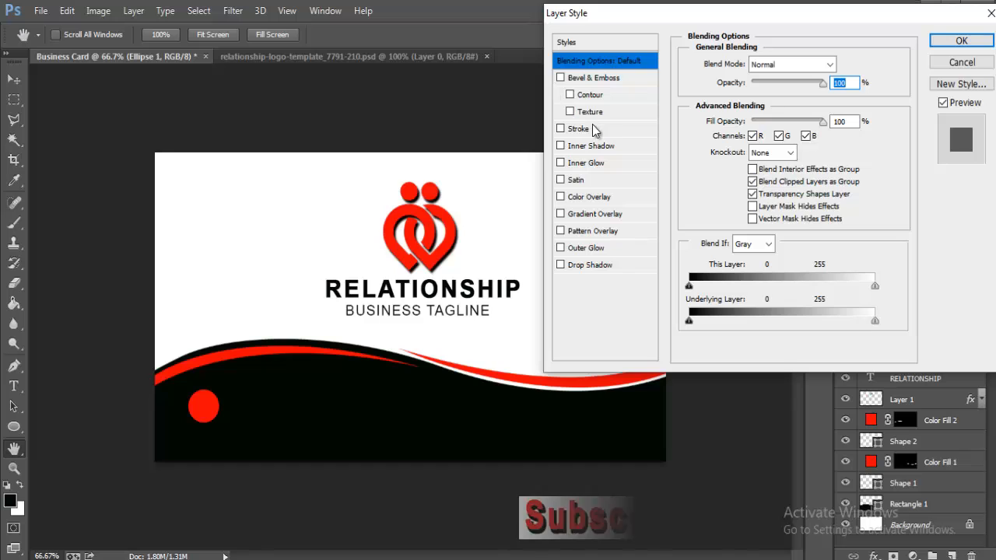
{"action": "left_click", "coordinate": [576, 129]}
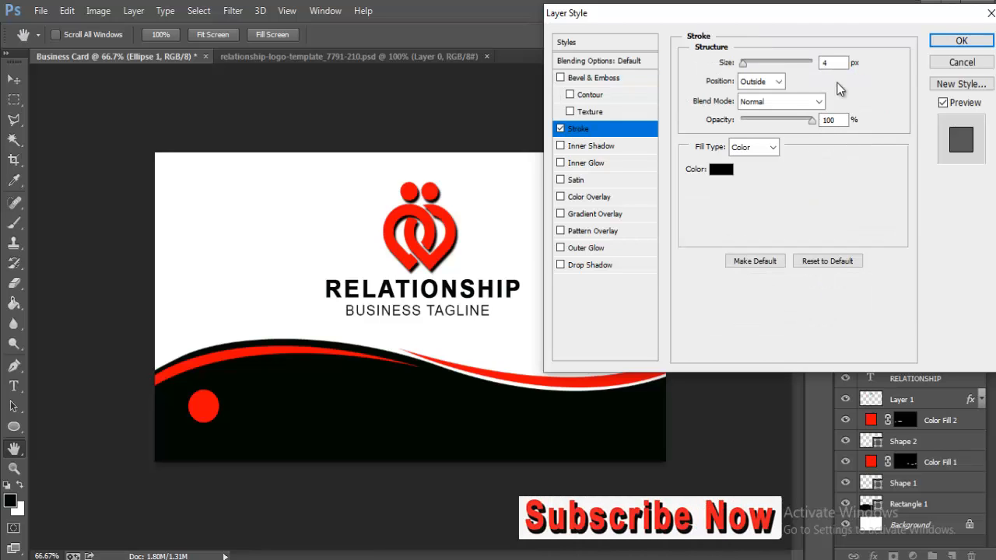
{"action": "left_click", "coordinate": [720, 169]}
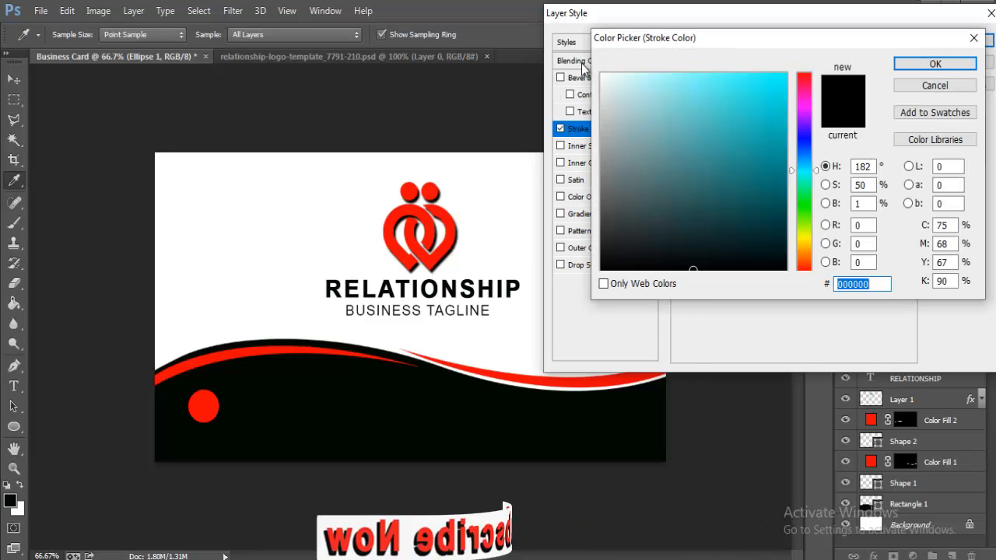
{"action": "left_click", "coordinate": [605, 78]}
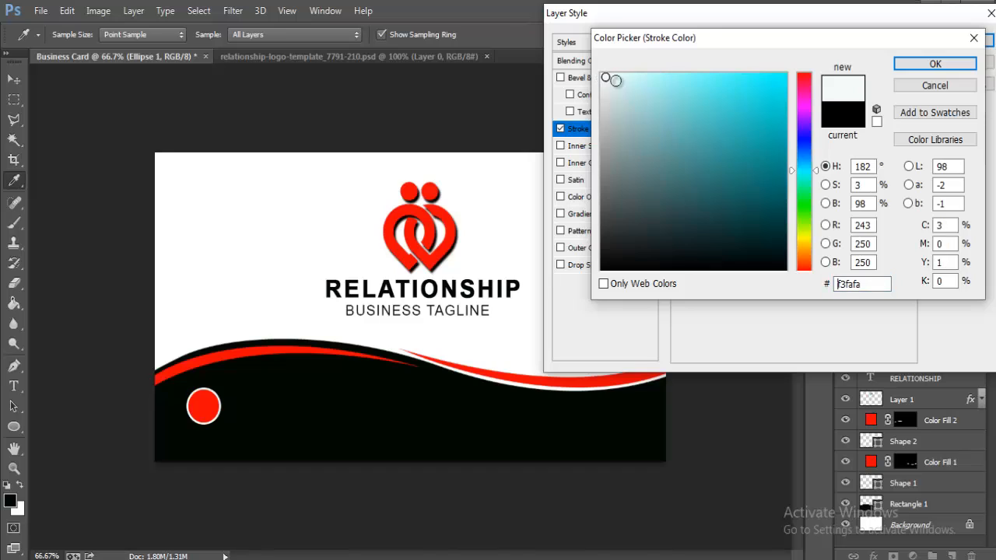
{"action": "left_click", "coordinate": [958, 64]}
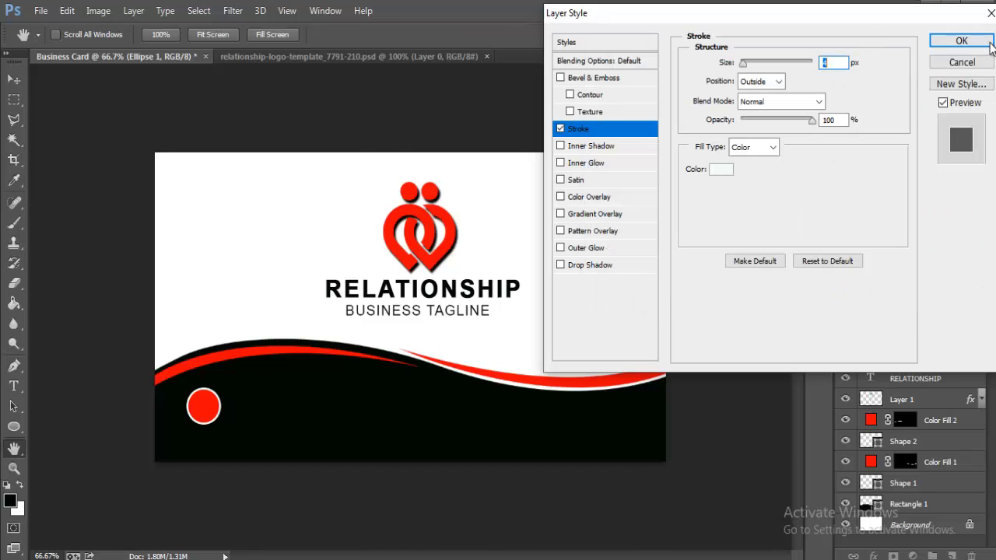
{"action": "left_click", "coordinate": [963, 41]}
{"action": "key", "text": "t"}
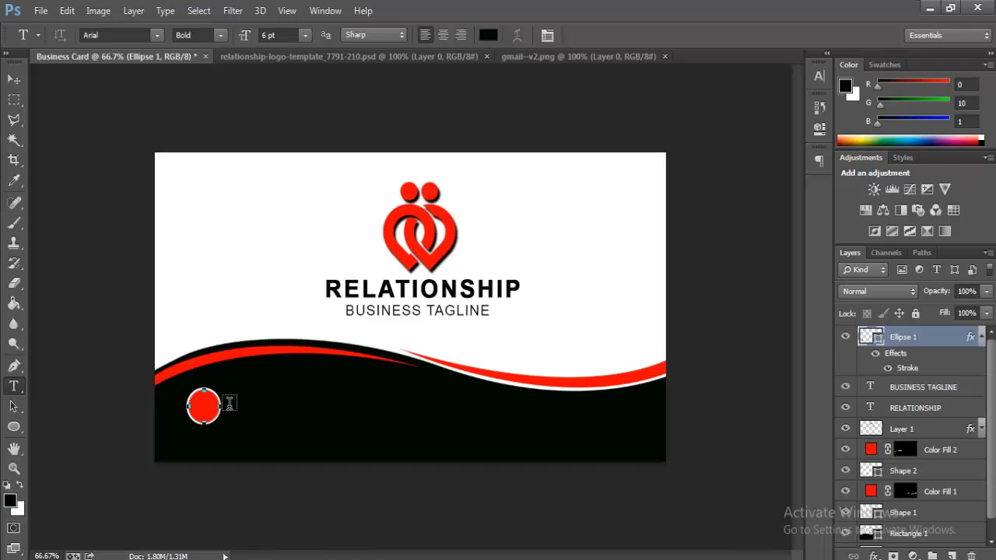
Step: Open 7060685_preview.png and drag the globe image onto the card
{"action": "left_click", "coordinate": [608, 62]}
{"action": "left_click", "coordinate": [665, 57]}
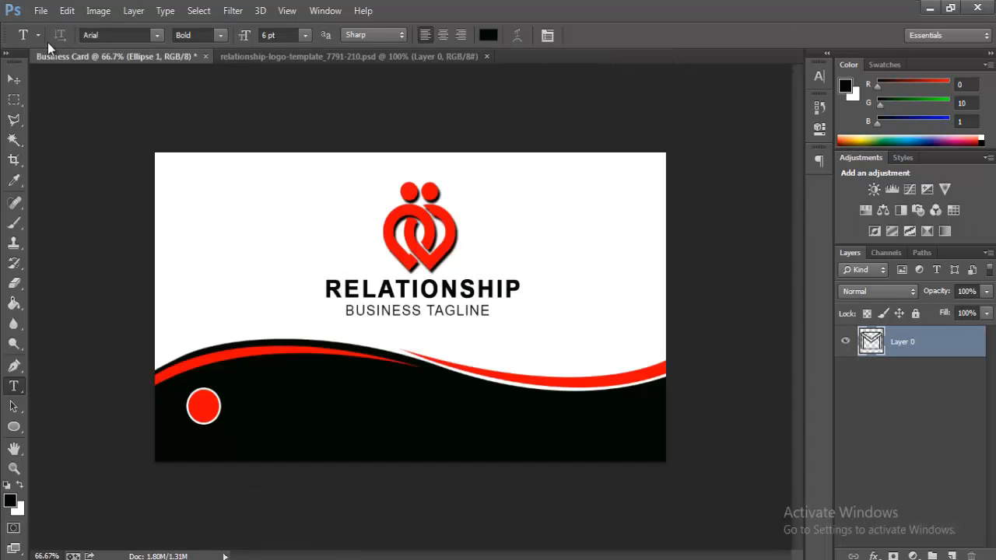
{"action": "left_click", "coordinate": [40, 11]}
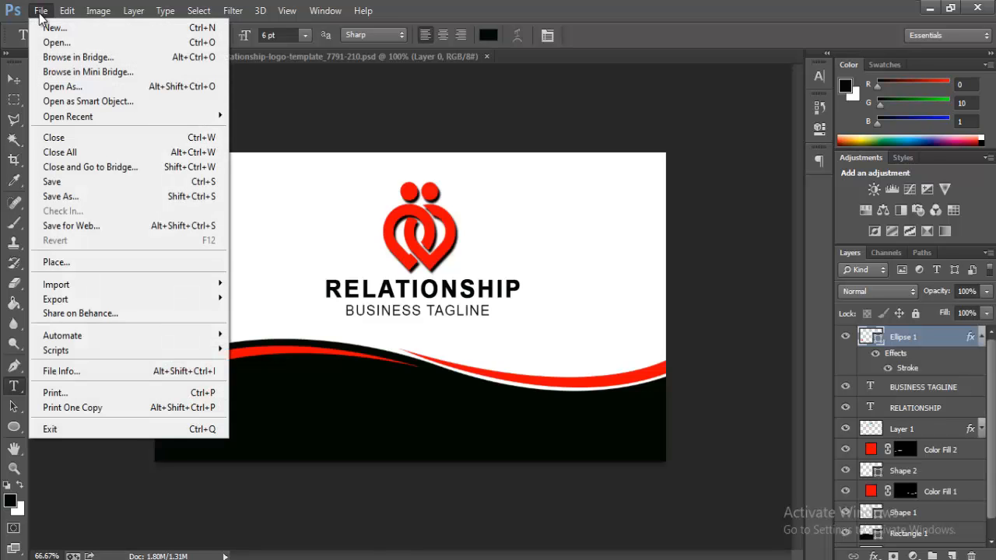
{"action": "left_click", "coordinate": [48, 41]}
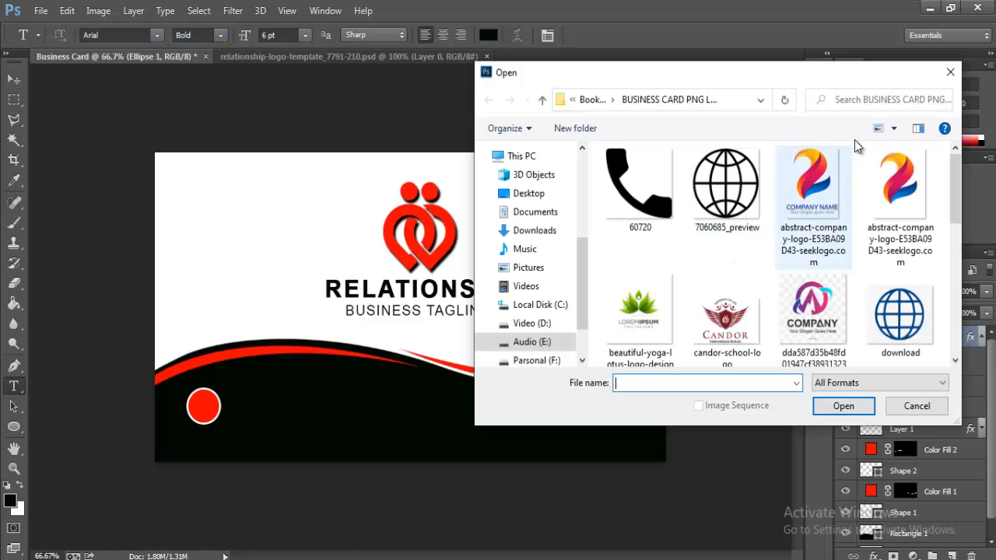
{"action": "double_click", "coordinate": [726, 186]}
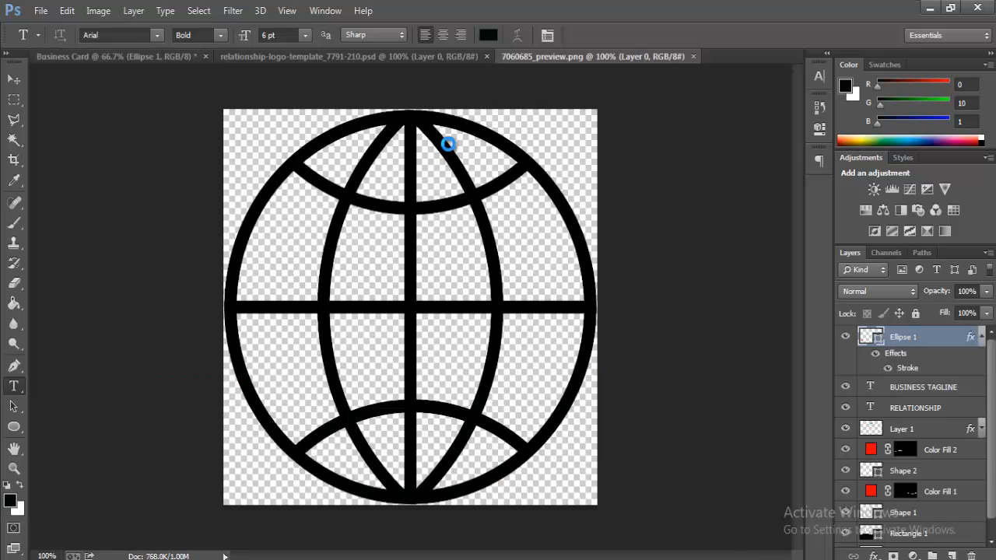
{"action": "left_click", "coordinate": [14, 79]}
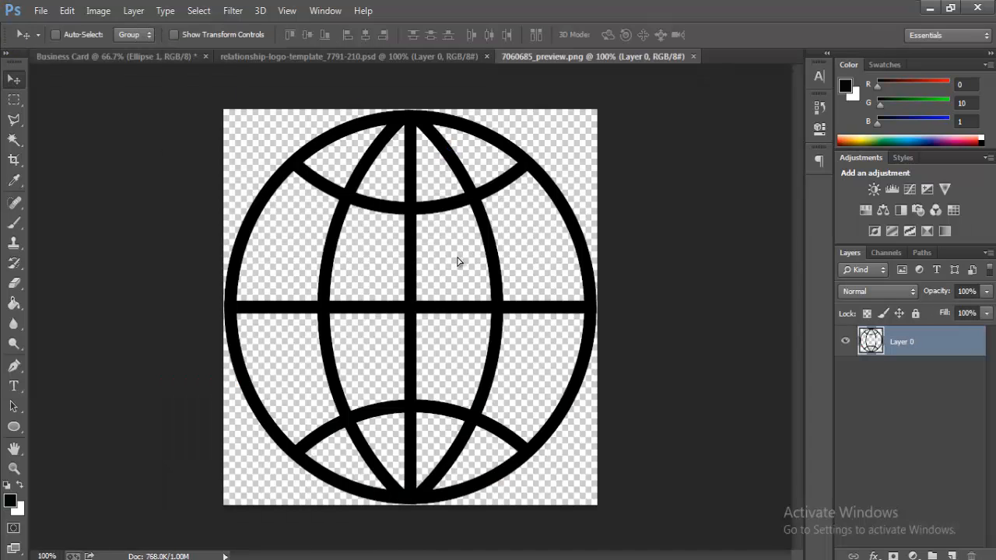
{"action": "left_click_drag", "start_coordinate": [457, 262], "coordinate": [232, 412]}
Step: Shrink the globe and centre it inside the red circle
{"action": "key", "text": "ctrl+t"}
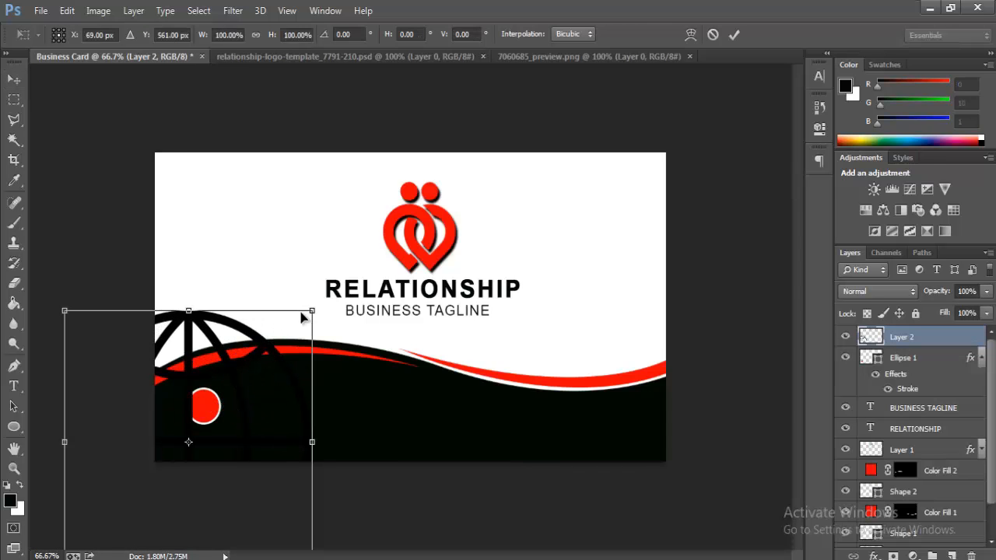
{"action": "left_click_drag", "start_coordinate": [310, 313], "coordinate": [220, 418]}
{"action": "key", "text": "Return"}
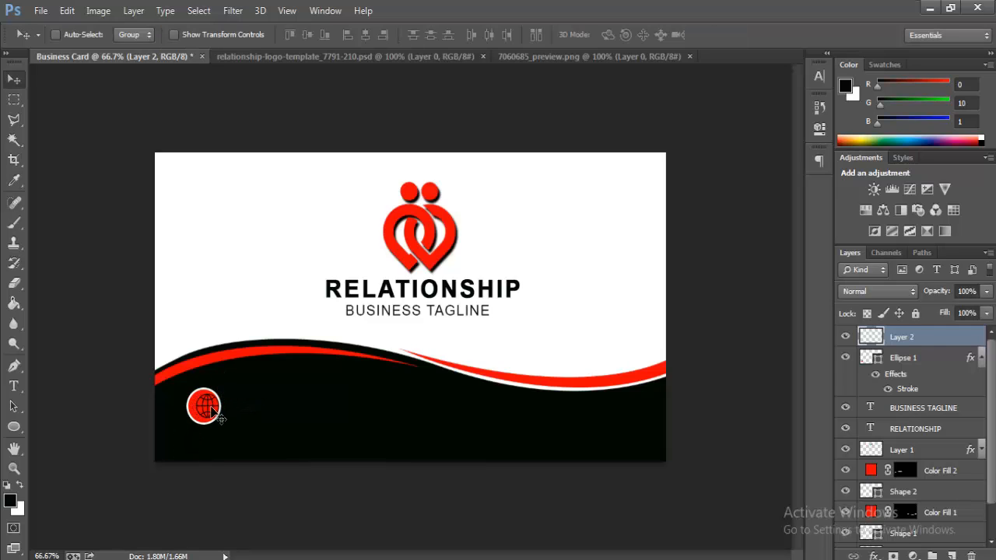
{"action": "key", "text": "Left"}
{"action": "key", "text": "Left"}
{"action": "key", "text": "Left"}
{"action": "key", "text": "Left"}
{"action": "key", "text": "Left"}
{"action": "key", "text": "Left"}
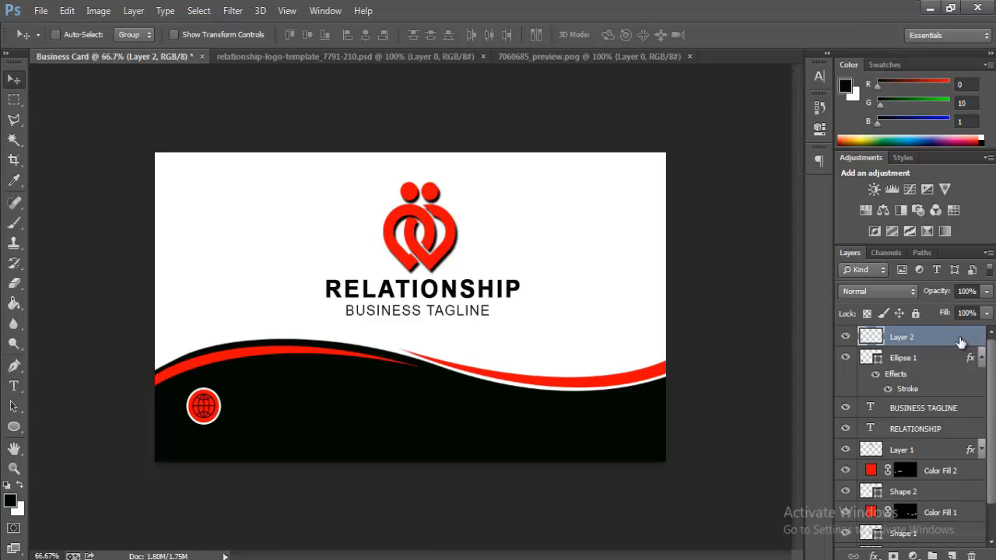
Step: Add a near-white Color Overlay to the globe layer
{"action": "right_click", "coordinate": [922, 344]}
{"action": "left_click", "coordinate": [663, 84]}
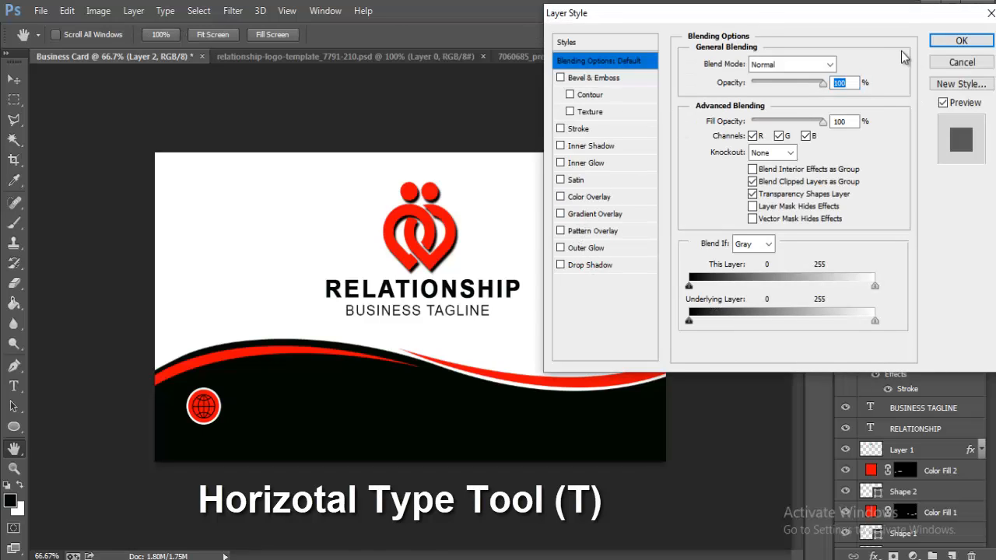
{"action": "left_click", "coordinate": [589, 197]}
{"action": "left_click", "coordinate": [853, 74]}
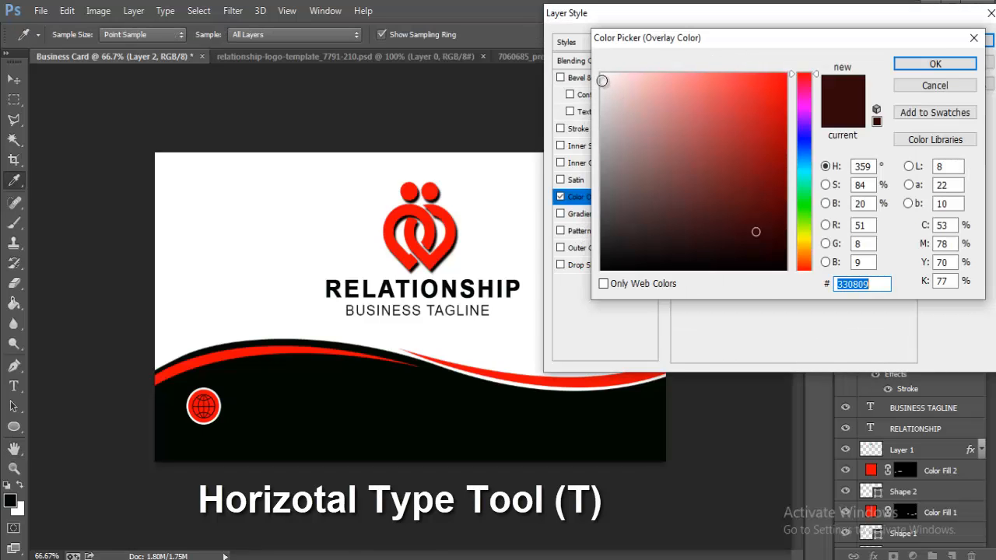
{"action": "left_click", "coordinate": [602, 80]}
{"action": "left_click", "coordinate": [935, 64]}
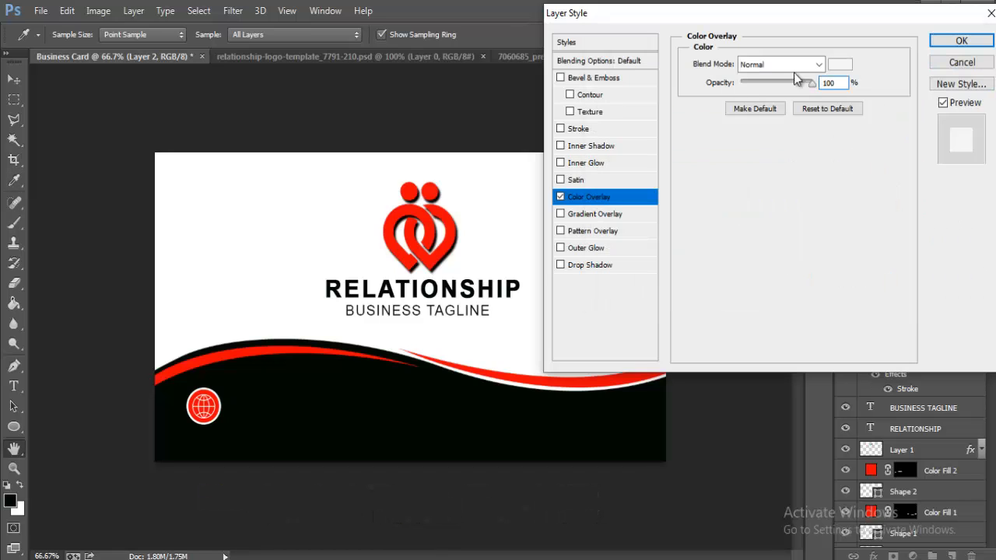
{"action": "left_click", "coordinate": [961, 41]}
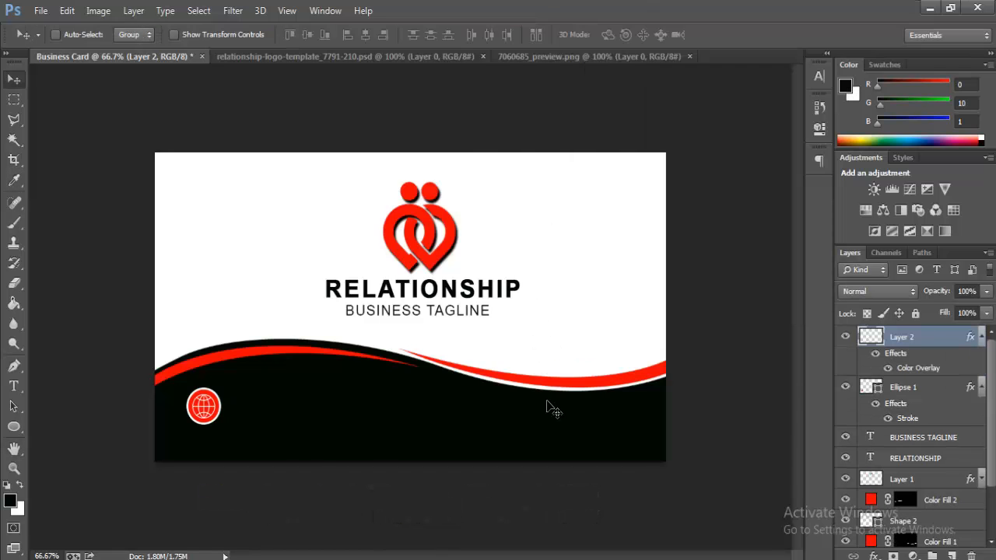
{"action": "left_click", "coordinate": [13, 386]}
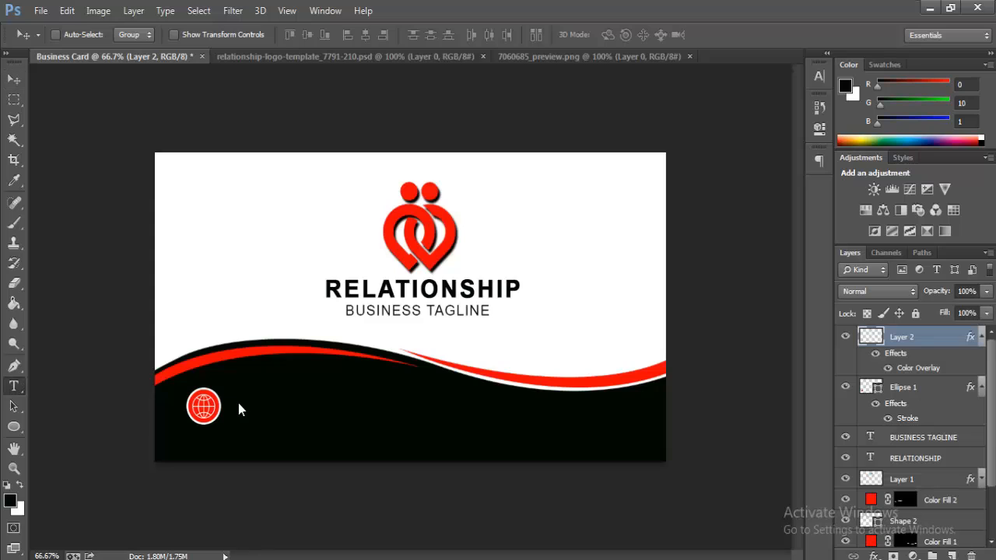
{"action": "left_click", "coordinate": [237, 407]}
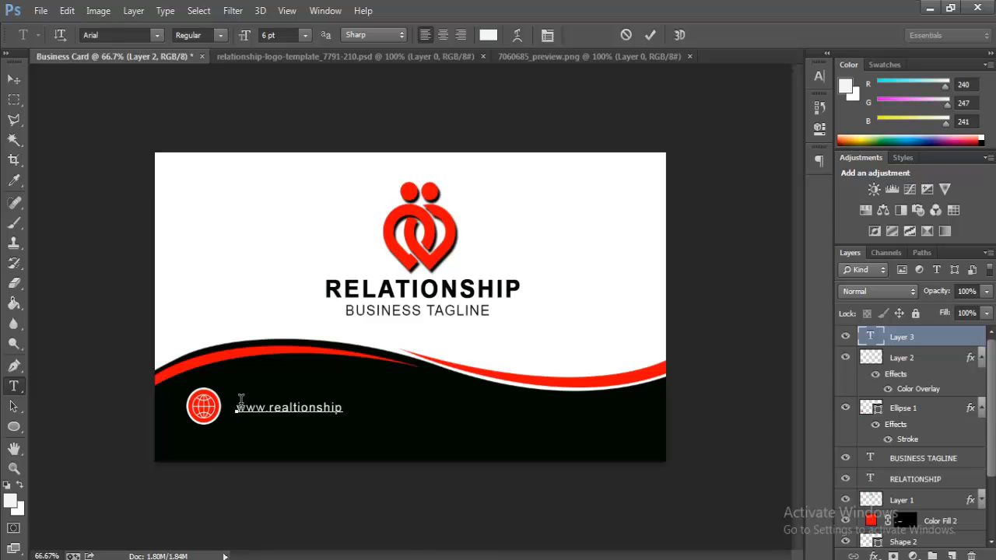
{"action": "type", "text": "m"}
{"action": "left_click", "coordinate": [651, 35]}
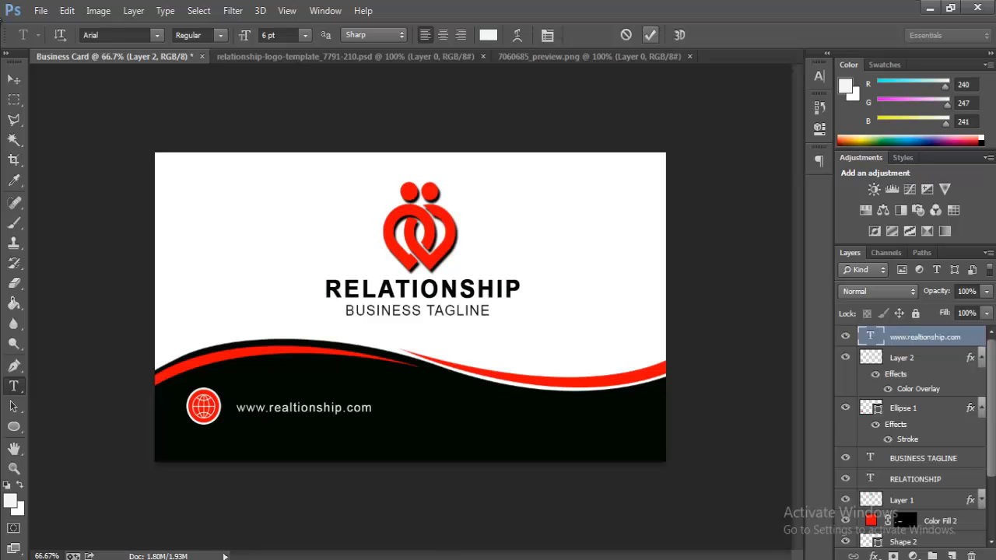
Step: Enlarge the web address to about 142% and nudge it into place
{"action": "left_click", "coordinate": [67, 10]}
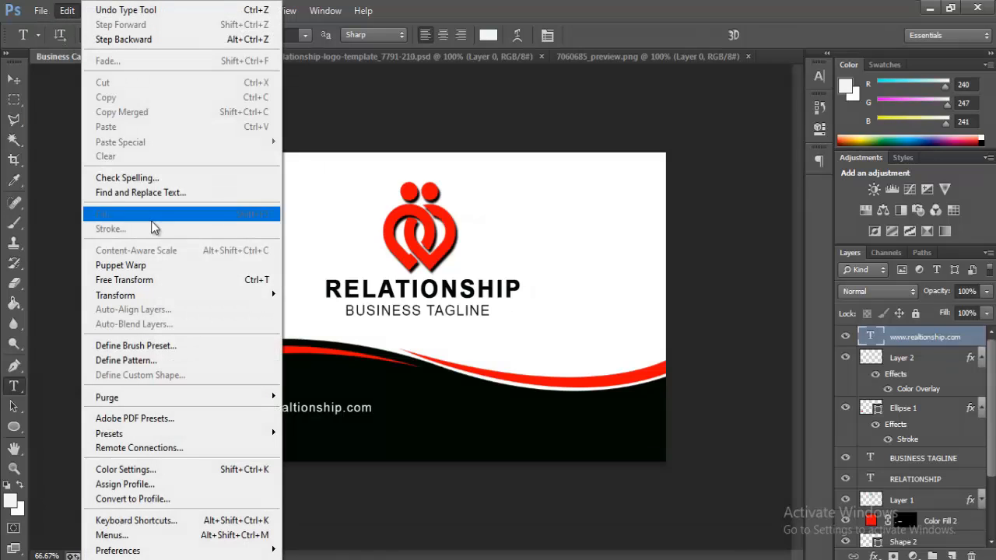
{"action": "left_click", "coordinate": [156, 280]}
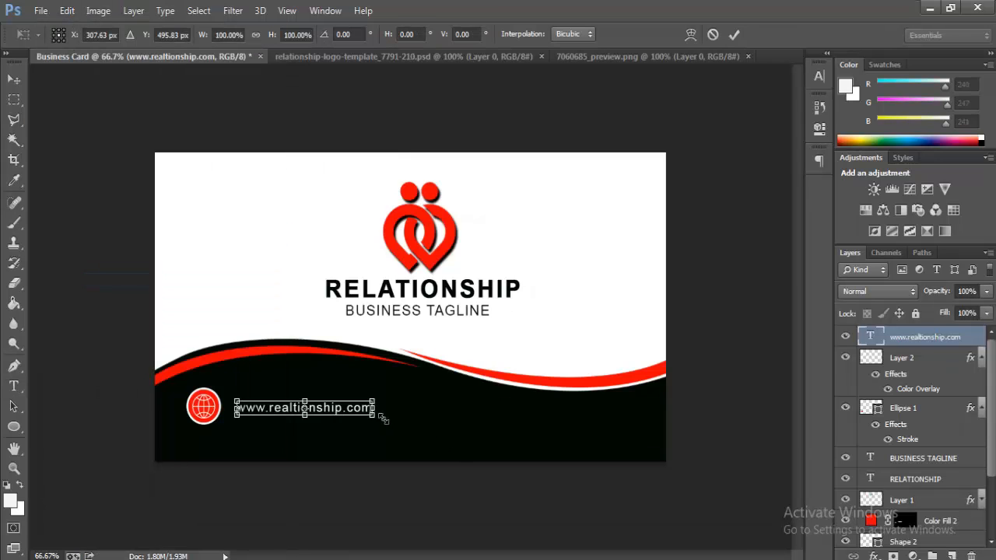
{"action": "mouse_move", "coordinate": [383, 419]}
{"action": "left_mouse_down"}
{"action": "mouse_move", "coordinate": [399, 420]}
{"action": "mouse_move", "coordinate": [374, 417]}
{"action": "mouse_move", "coordinate": [382, 418]}
{"action": "left_mouse_up"}
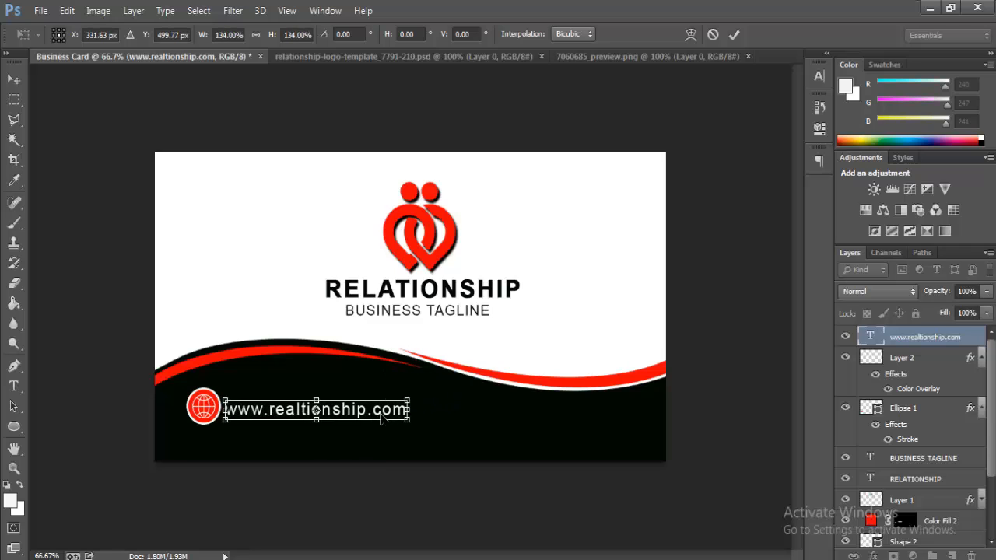
{"action": "key", "text": "Right"}
{"action": "key", "text": "Right"}
{"action": "key", "text": "Right"}
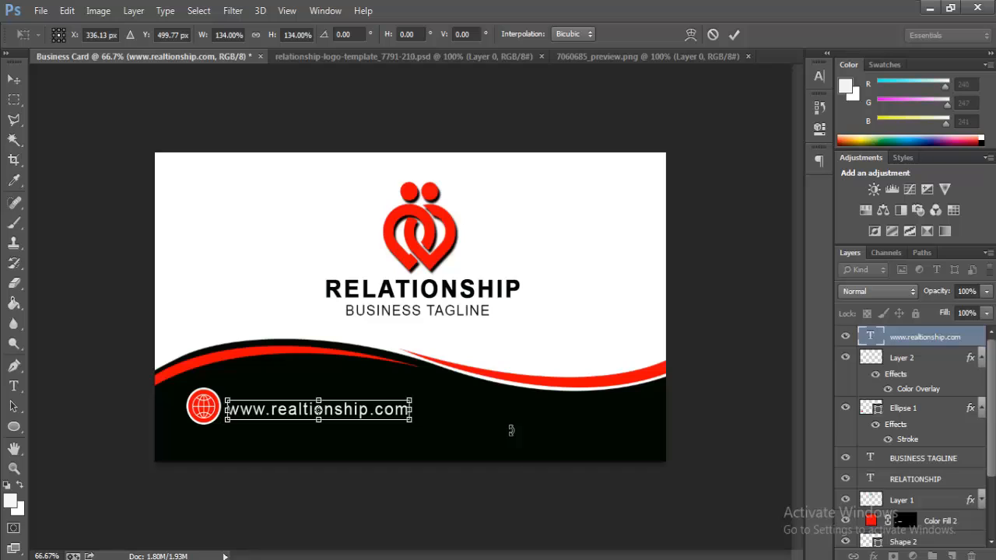
{"action": "left_click_drag", "start_coordinate": [413, 424], "coordinate": [417, 426]}
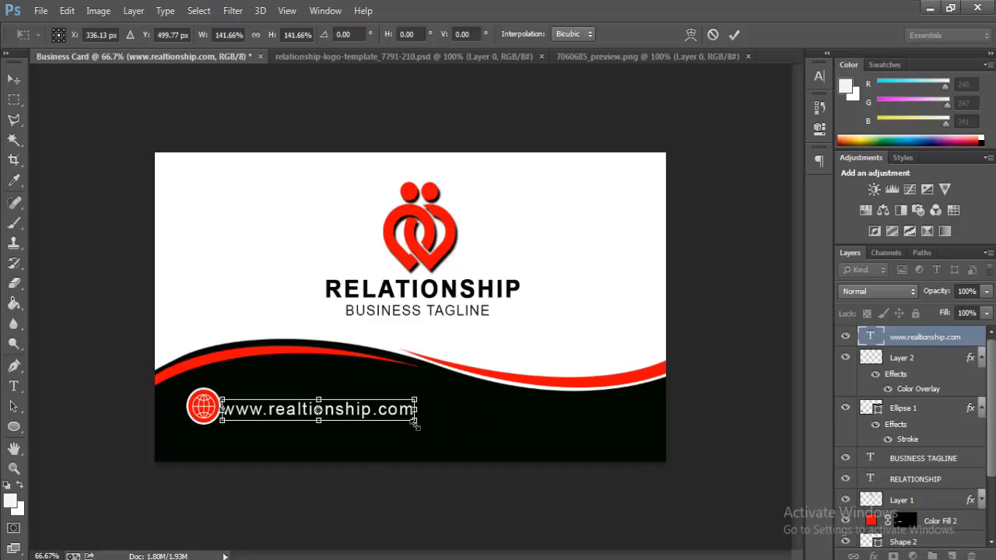
{"action": "key", "text": "Right"}
{"action": "key", "text": "Right"}
{"action": "key", "text": "Right"}
{"action": "key", "text": "Right"}
{"action": "key", "text": "Right"}
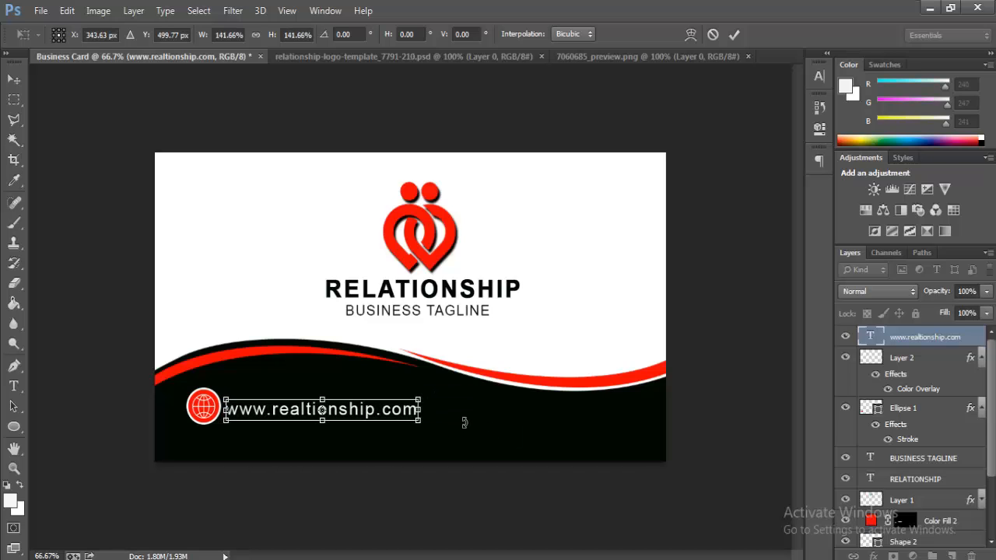
{"action": "key", "text": "Up"}
{"action": "key", "text": "Return"}
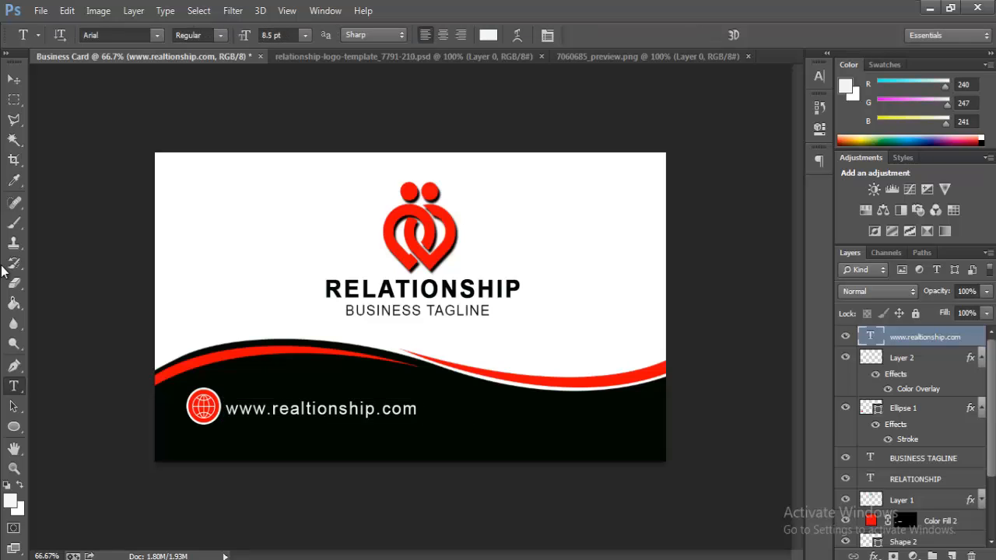
{"action": "left_click", "coordinate": [17, 86]}
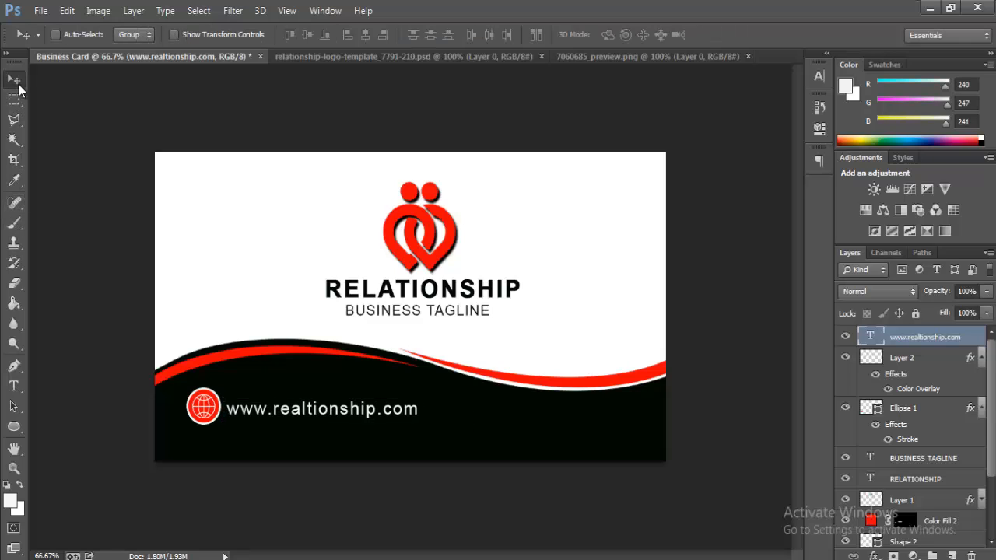
Step: Create a new group and select the web address, globe, circle, tagline, RELATIONSHIP and logo layers
{"action": "key", "text": "Up"}
{"action": "key", "text": "Up"}
{"action": "key", "text": "ctrl+g"}
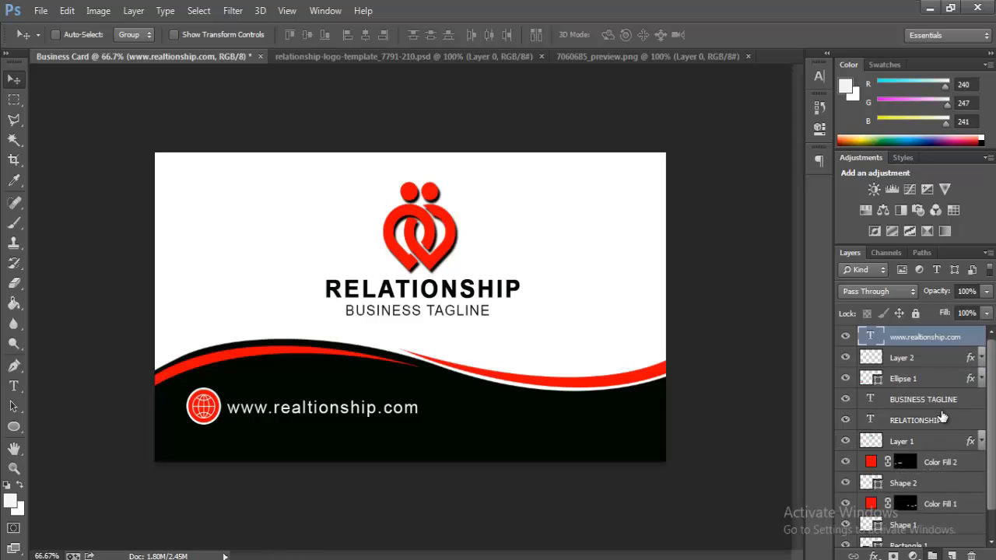
{"action": "left_click", "coordinate": [917, 355]}
{"action": "left_click", "coordinate": [910, 376], "text": "shift"}
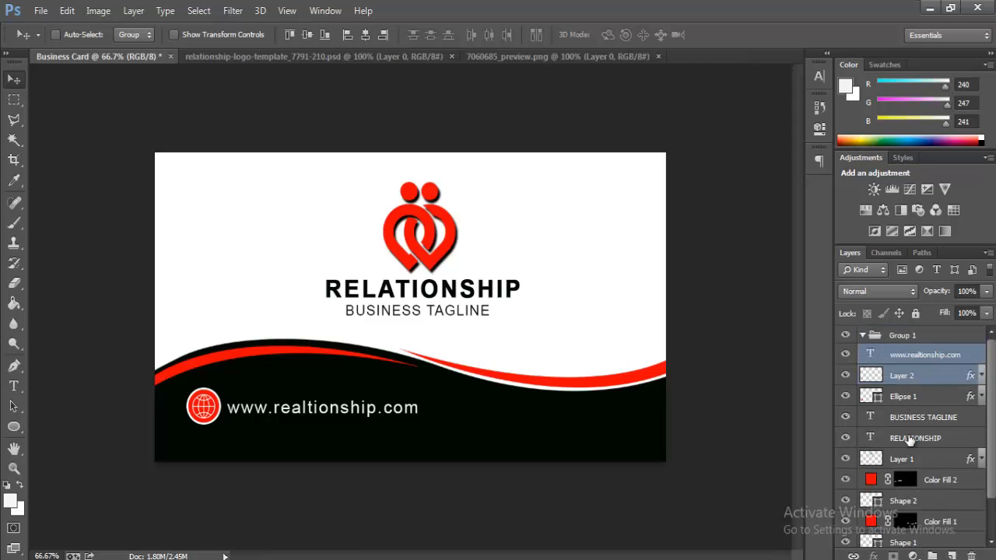
{"action": "left_click", "coordinate": [910, 396], "text": "shift"}
{"action": "left_click", "coordinate": [914, 420], "text": "shift"}
{"action": "left_click", "coordinate": [914, 439], "text": "shift"}
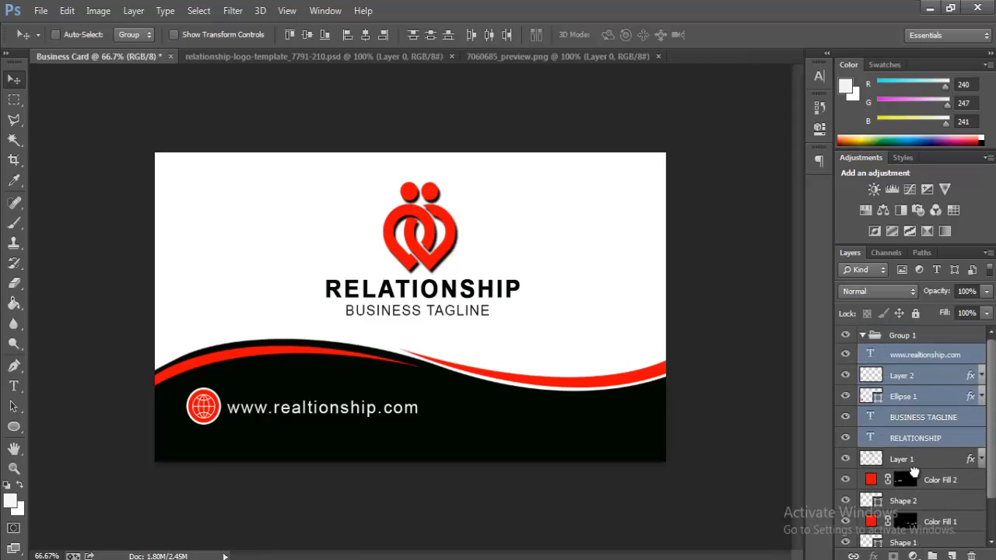
{"action": "left_click", "coordinate": [915, 460], "text": "shift"}
Step: Add Color Fill 2, Shape 2, Color Fill 1, Shape 1, Rectangle 1; move all into Group 1 and collapse it
{"action": "scroll", "coordinate": [926, 443], "scroll_direction": "down", "scroll_amount": 2}
{"action": "left_click", "coordinate": [930, 437], "text": "shift"}
{"action": "left_click", "coordinate": [920, 459], "text": "shift"}
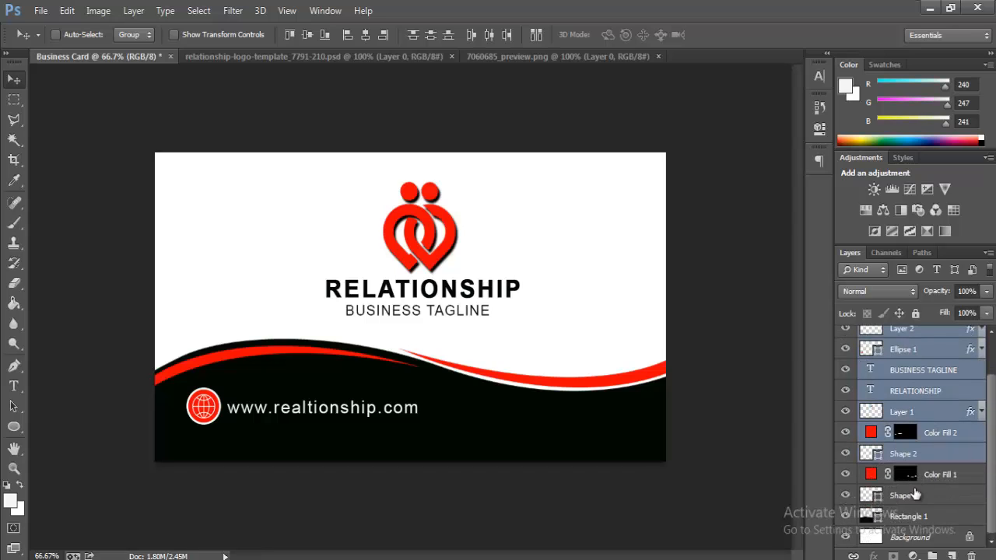
{"action": "left_click", "coordinate": [917, 478], "text": "shift"}
{"action": "left_click", "coordinate": [914, 498], "text": "shift"}
{"action": "left_click", "coordinate": [911, 517], "text": "shift"}
{"action": "scroll", "coordinate": [922, 418], "scroll_direction": "up", "scroll_amount": 1}
{"action": "scroll", "coordinate": [914, 418], "scroll_direction": "up", "scroll_amount": 2}
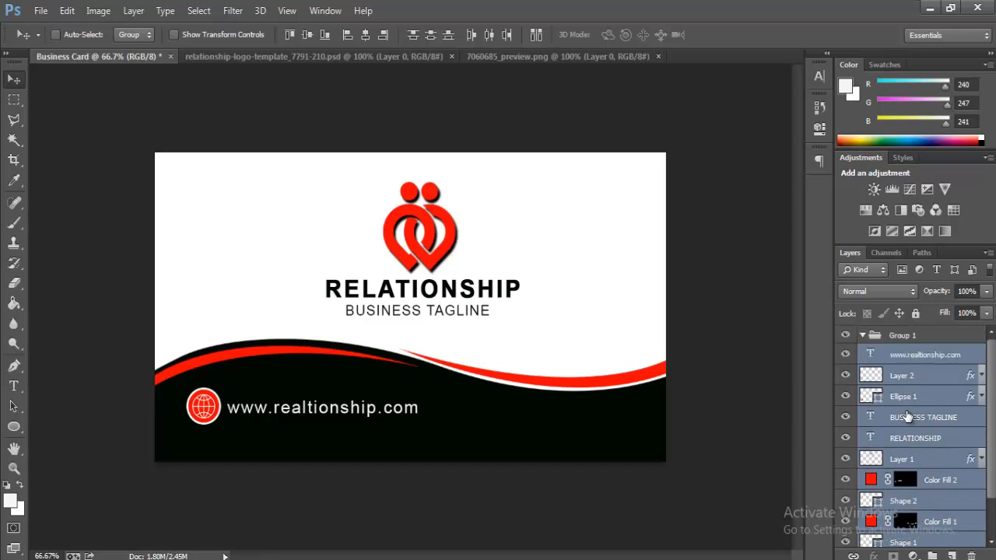
{"action": "left_click_drag", "start_coordinate": [892, 352], "coordinate": [892, 349]}
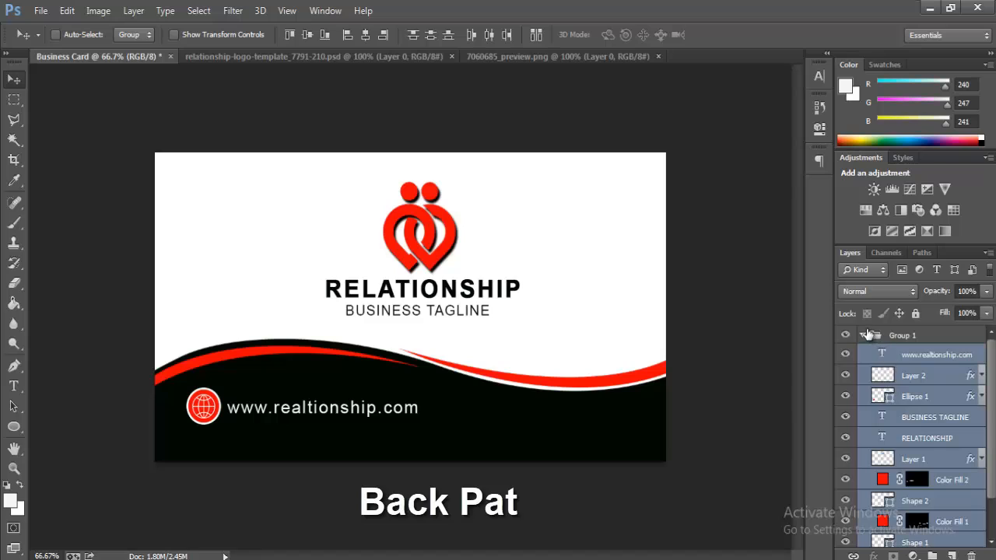
{"action": "left_click", "coordinate": [862, 336]}
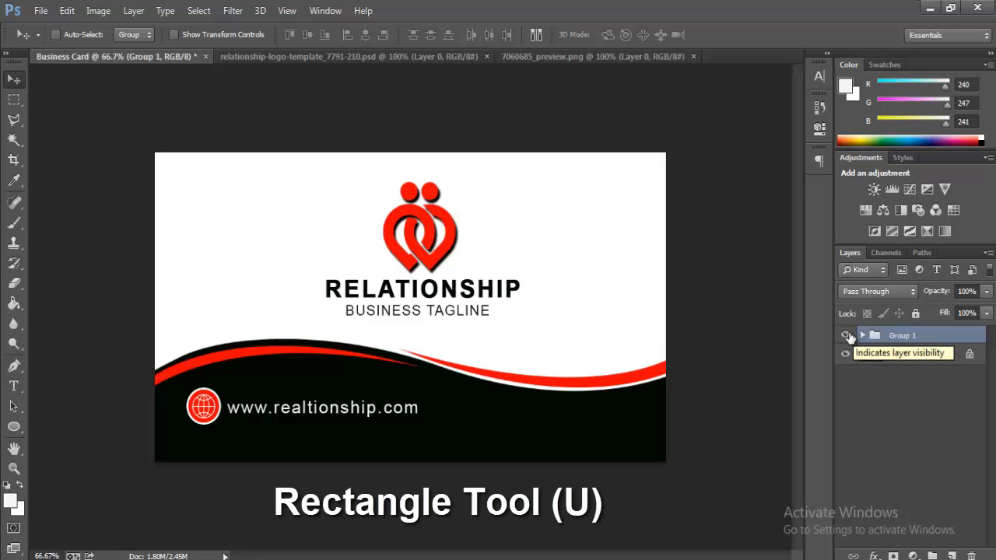
Step: Hide Group 1 and draw a black 1148 × 207 px rectangle across the card's top
{"action": "left_click", "coordinate": [846, 335]}
{"action": "left_click", "coordinate": [896, 356]}
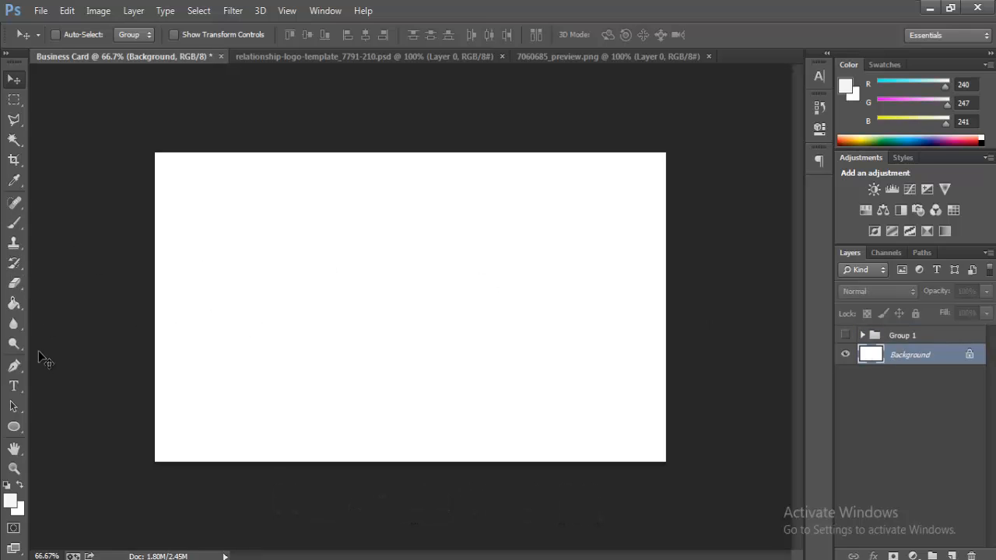
{"action": "left_click", "coordinate": [15, 432]}
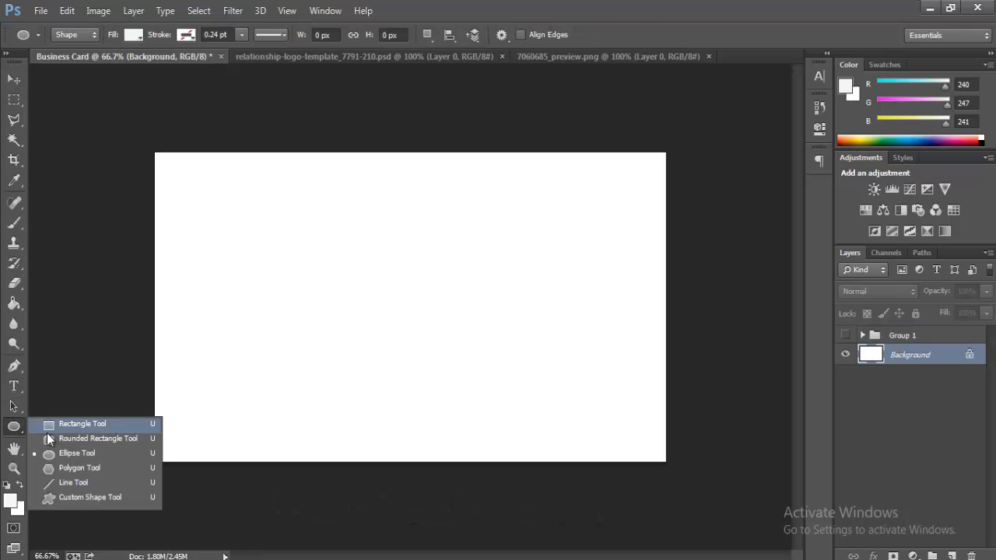
{"action": "left_click", "coordinate": [78, 423]}
{"action": "left_click_drag", "start_coordinate": [134, 144], "coordinate": [691, 251]}
{"action": "left_click", "coordinate": [612, 190]}
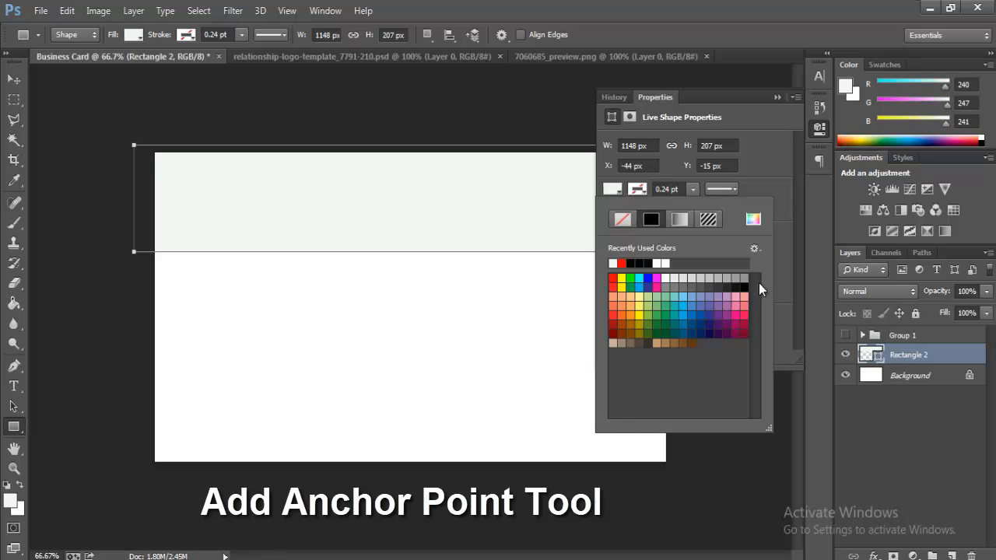
{"action": "left_click", "coordinate": [639, 263]}
{"action": "left_click", "coordinate": [774, 100]}
{"action": "left_click", "coordinate": [774, 99]}
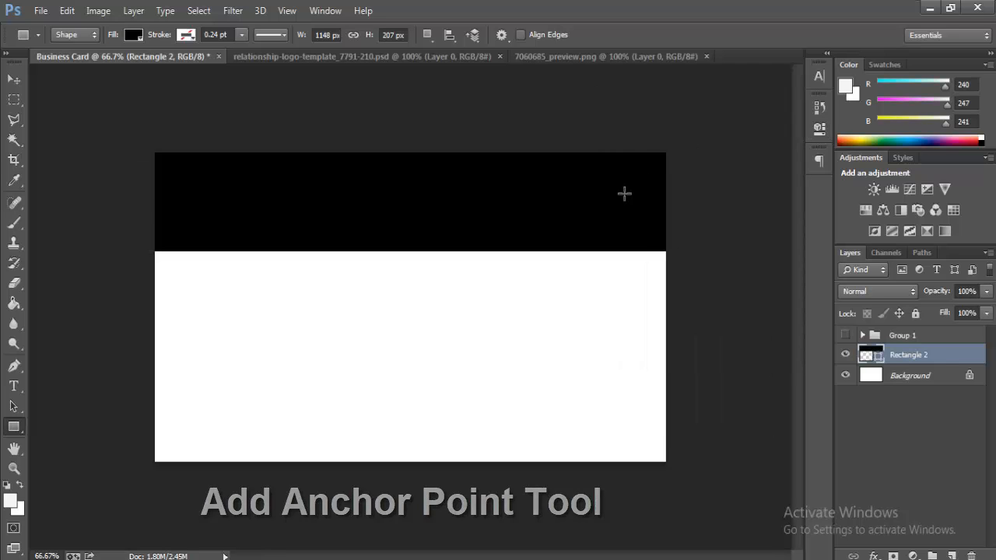
Step: Add anchors to Rectangle 2's bottom edge and curve it into a wave dipping left, rising right
{"action": "key", "text": "p"}
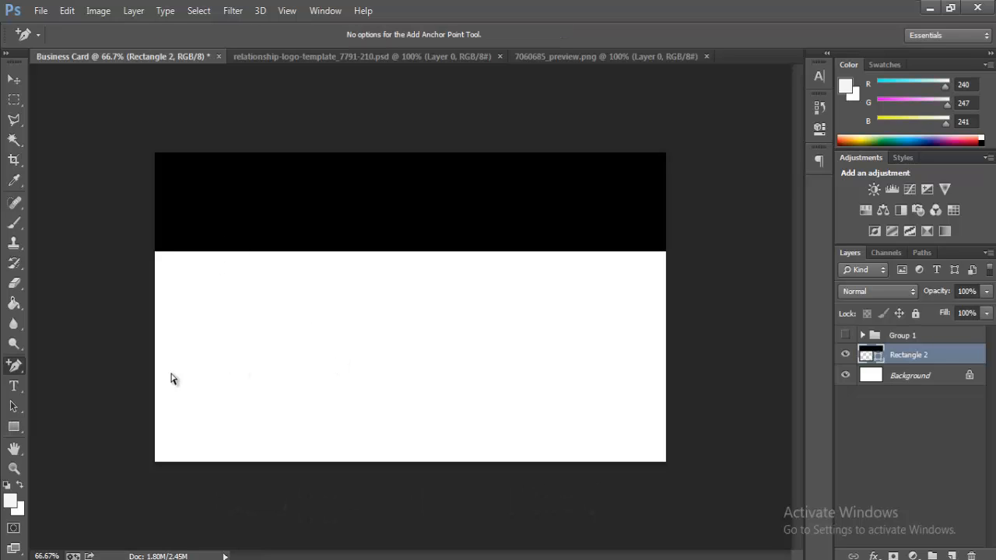
{"action": "right_click", "coordinate": [17, 365]}
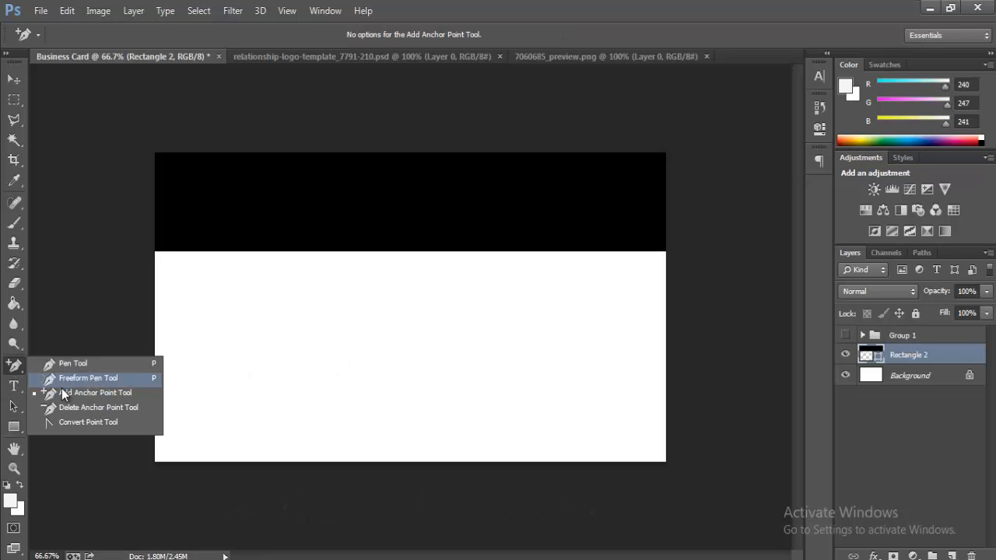
{"action": "left_click", "coordinate": [81, 391]}
{"action": "left_click", "coordinate": [472, 246]}
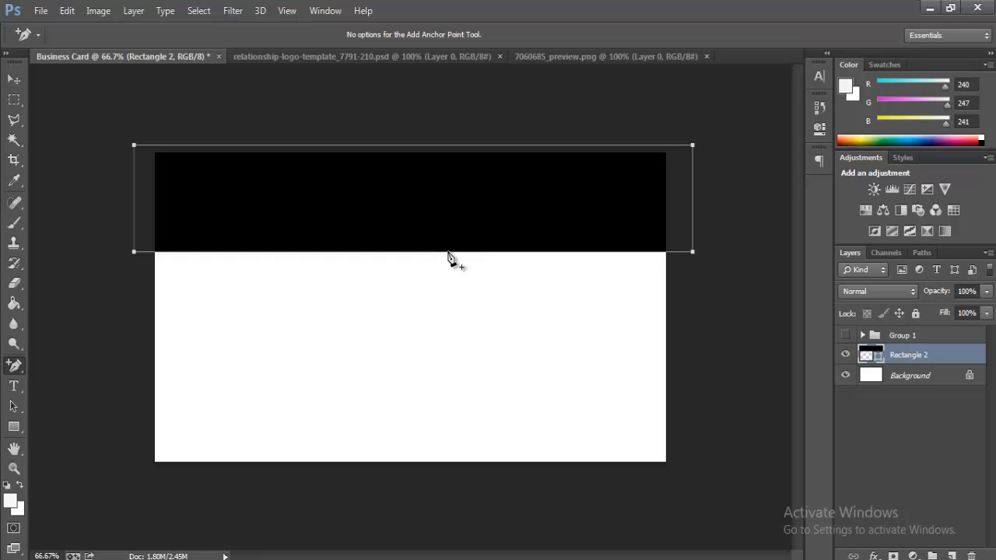
{"action": "left_click", "coordinate": [448, 253]}
{"action": "left_click_drag", "start_coordinate": [575, 254], "coordinate": [612, 192]}
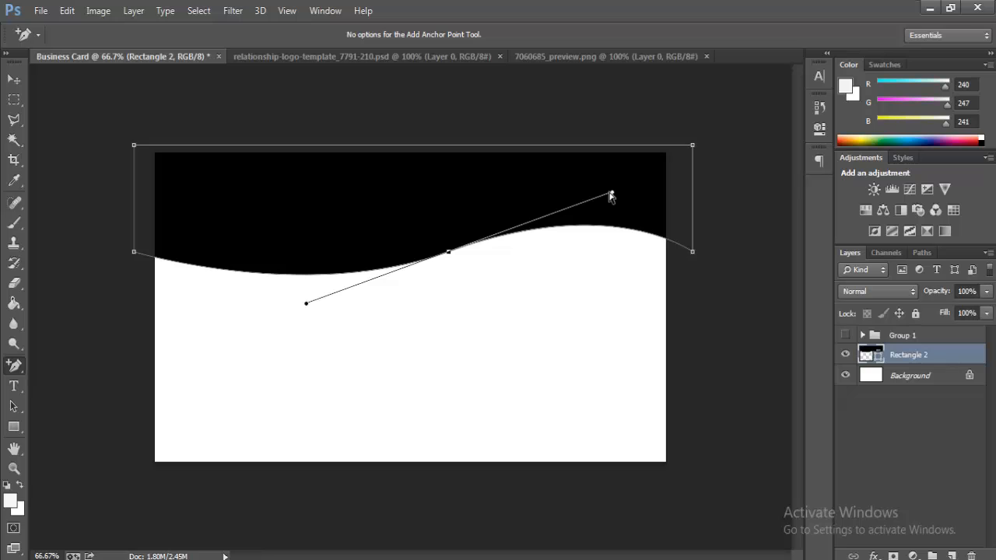
{"action": "key", "text": "Up"}
{"action": "key", "text": "Left"}
{"action": "key", "text": "Left"}
{"action": "key", "text": "Left"}
{"action": "key", "text": "Left"}
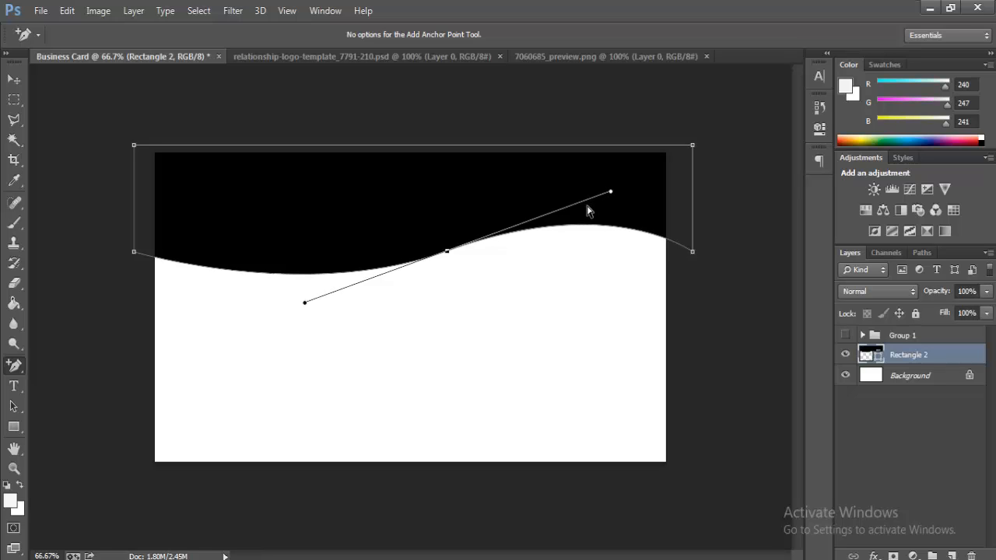
{"action": "key", "text": "Left"}
{"action": "key", "text": "Left"}
{"action": "key", "text": "Left"}
{"action": "key", "text": "Left"}
{"action": "key", "text": "Left"}
{"action": "key", "text": "Left"}
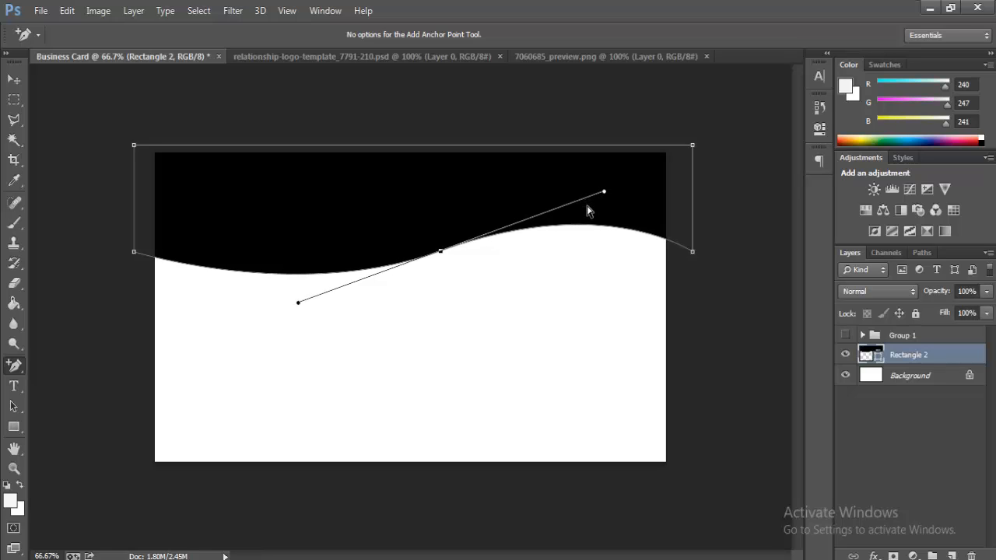
{"action": "left_click", "coordinate": [169, 261]}
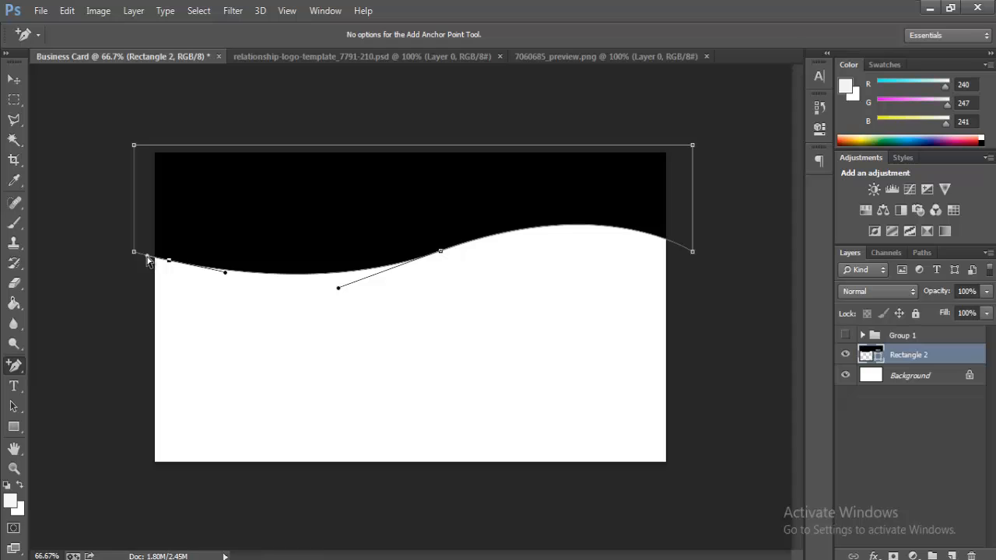
{"action": "left_click_drag", "start_coordinate": [147, 256], "coordinate": [149, 249]}
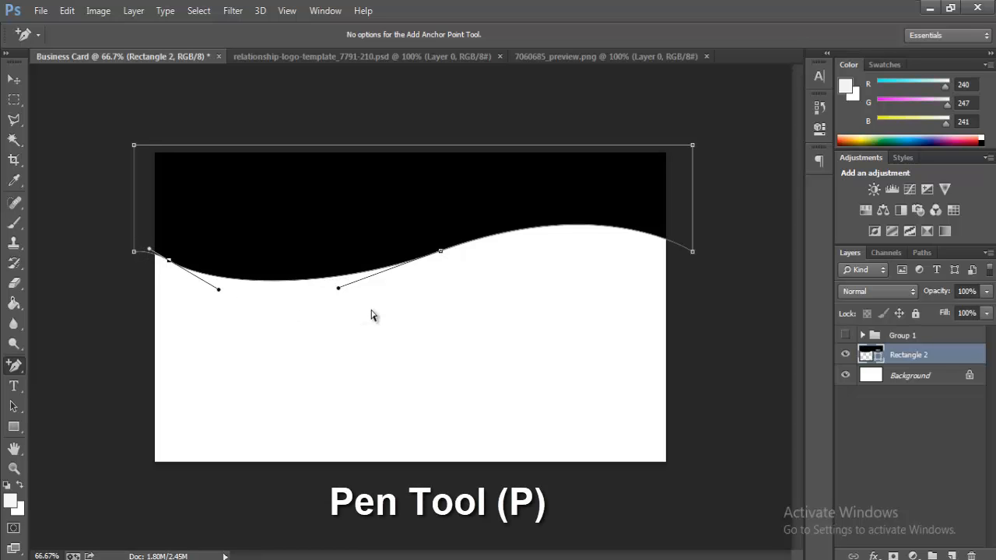
{"action": "key", "text": "Return"}
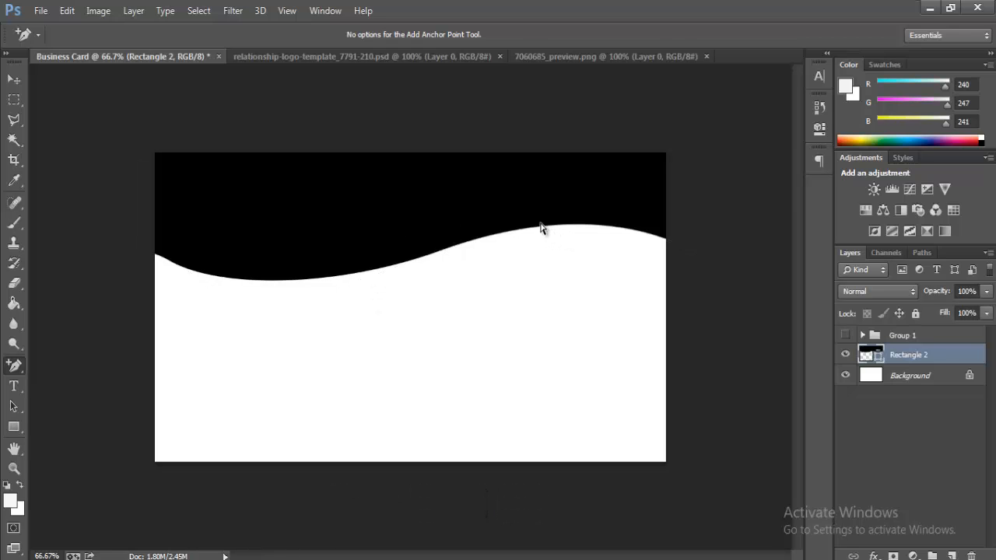
Step: Draw a thin stripe shape with 0% fill along the wave's right rise using the Pen Tool
{"action": "key", "text": "v"}
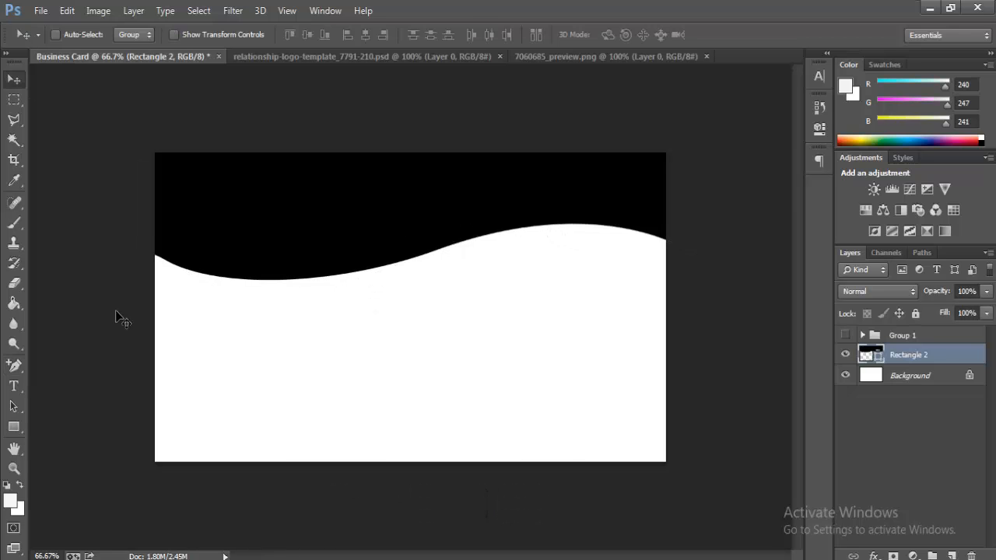
{"action": "left_click", "coordinate": [14, 365]}
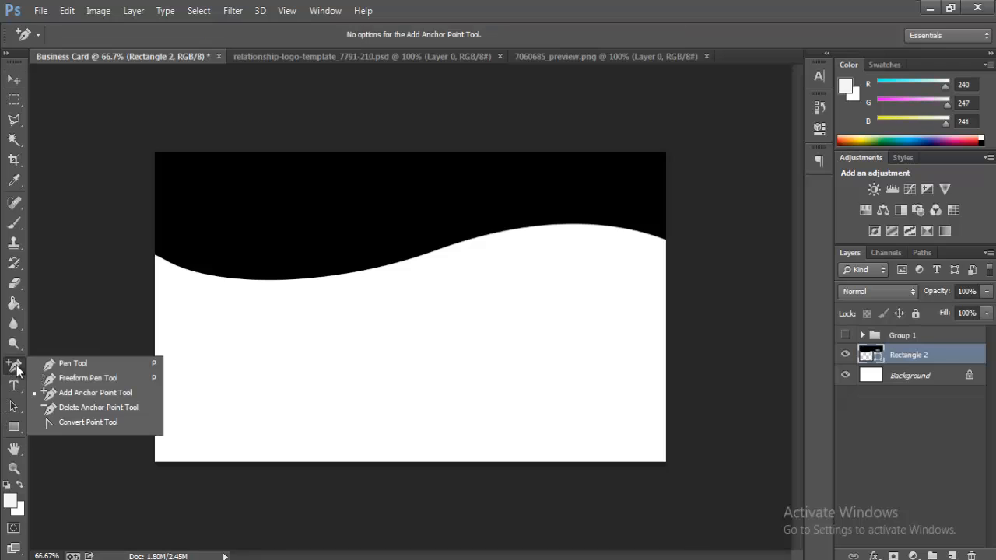
{"action": "left_click", "coordinate": [67, 362]}
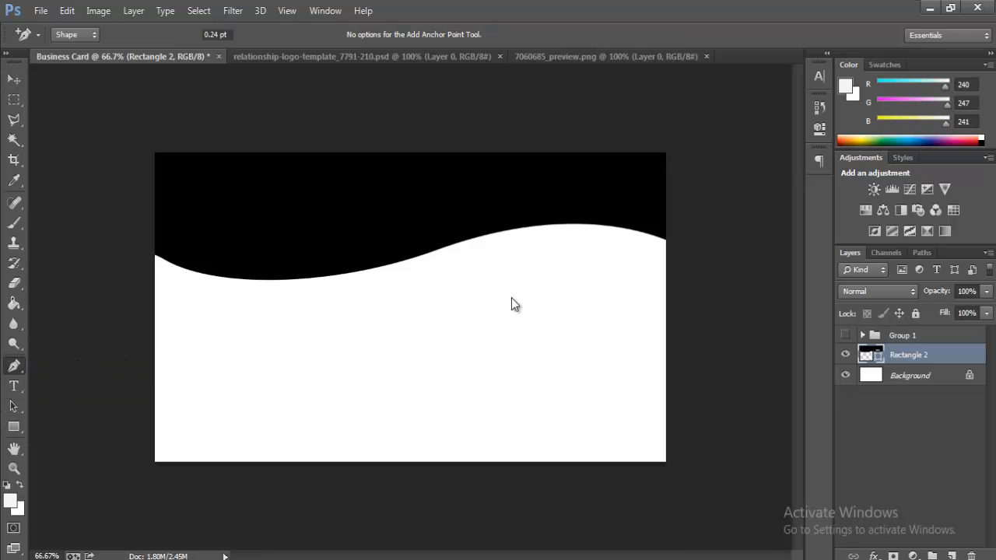
{"action": "left_click", "coordinate": [420, 262]}
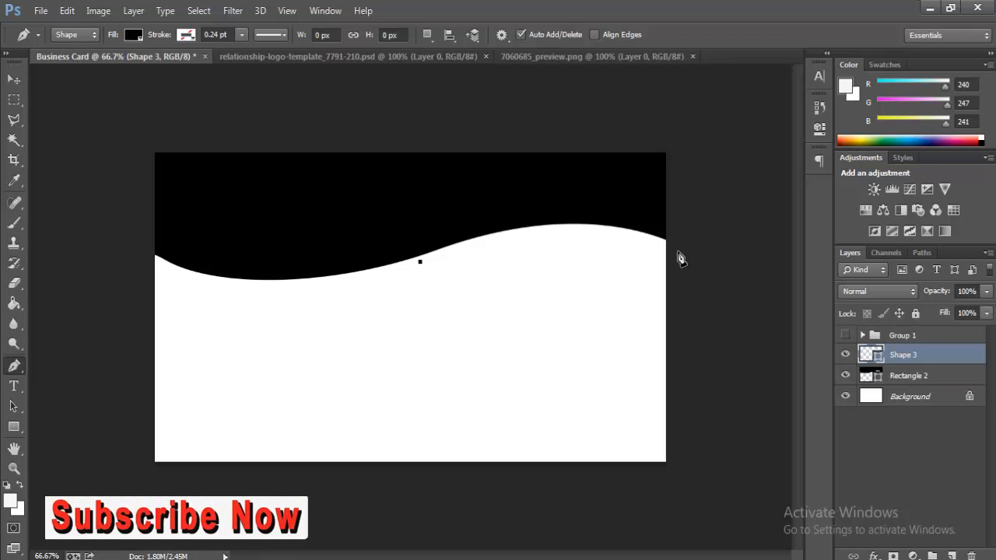
{"action": "left_click_drag", "start_coordinate": [677, 253], "coordinate": [778, 311]}
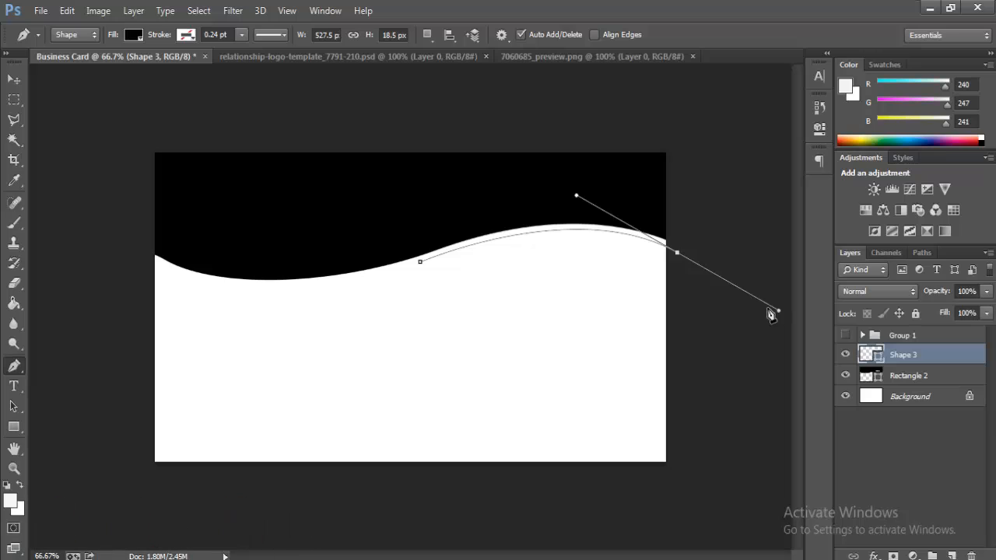
{"action": "left_click", "coordinate": [678, 255], "text": "alt"}
{"action": "left_click_drag", "start_coordinate": [986, 315], "coordinate": [904, 339]}
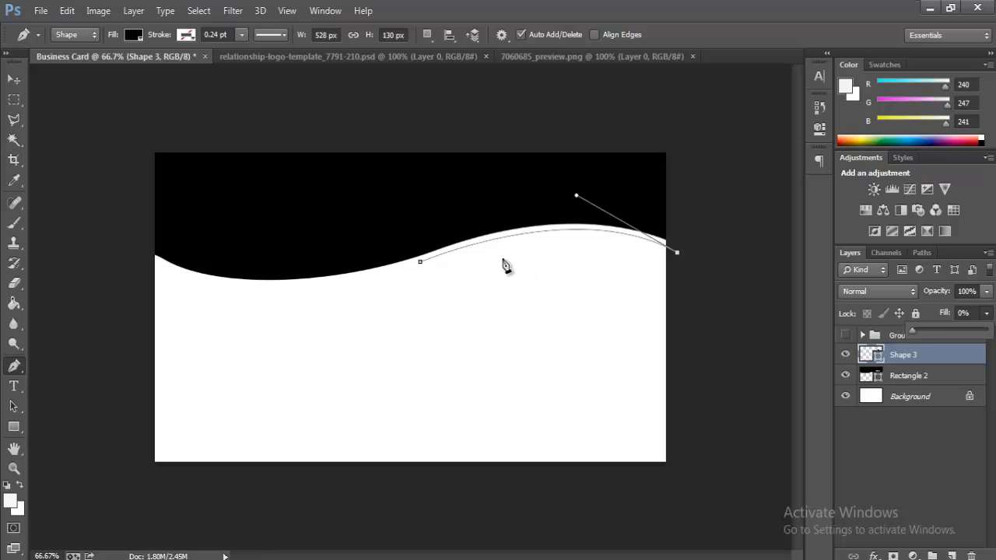
{"action": "left_click", "coordinate": [676, 261]}
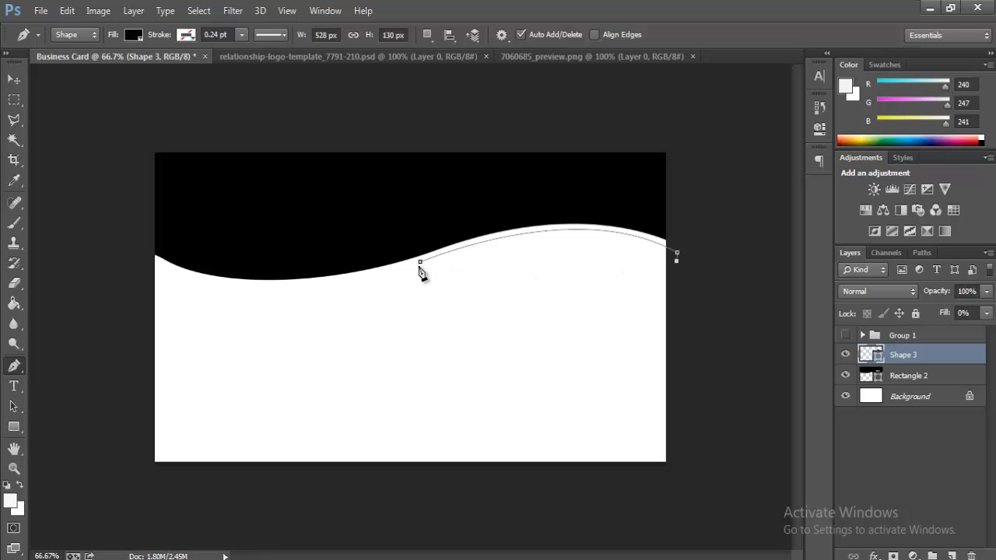
{"action": "left_click_drag", "start_coordinate": [406, 268], "coordinate": [196, 327]}
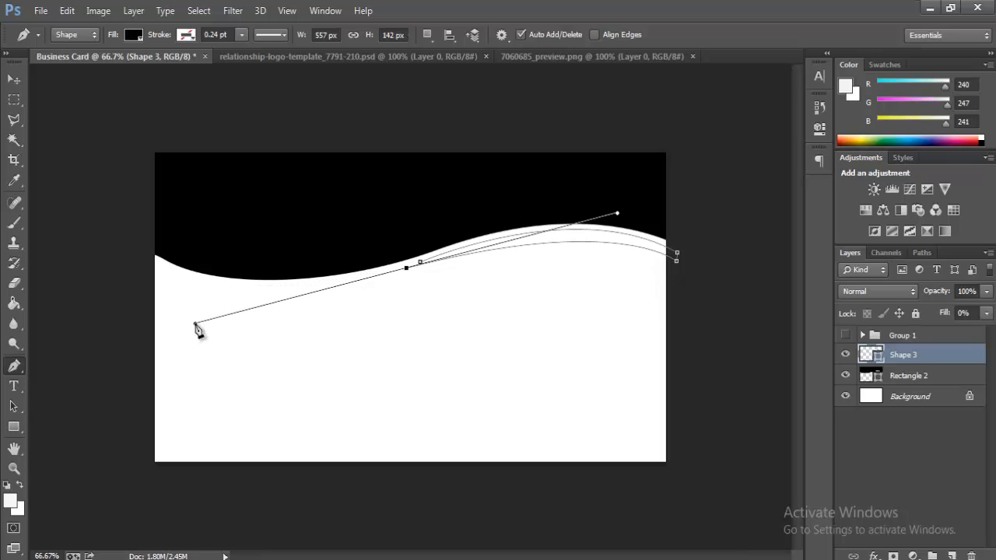
{"action": "left_click_drag", "start_coordinate": [195, 325], "coordinate": [195, 321]}
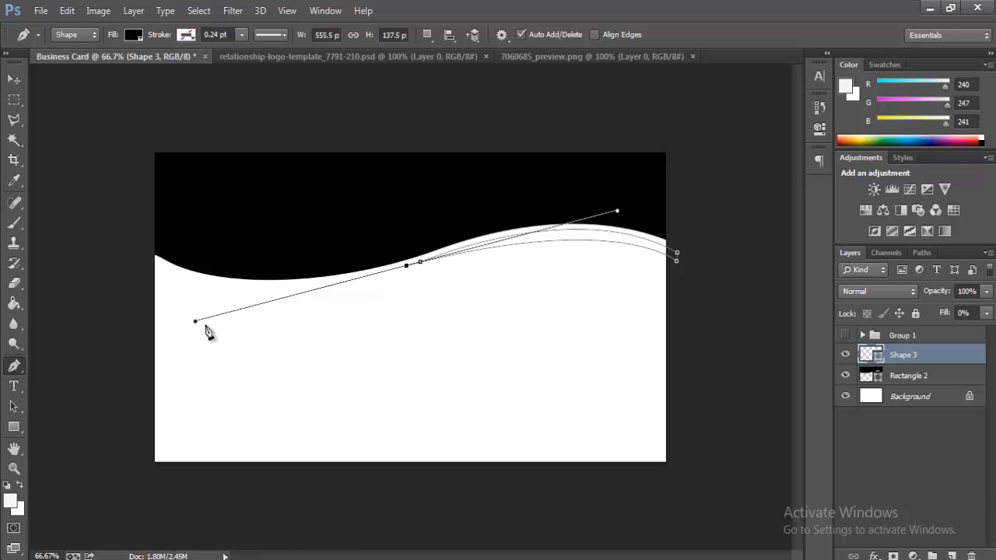
{"action": "key", "text": "Right"}
{"action": "key", "text": "Right"}
{"action": "key", "text": "Right"}
{"action": "key", "text": "Right"}
{"action": "key", "text": "Right"}
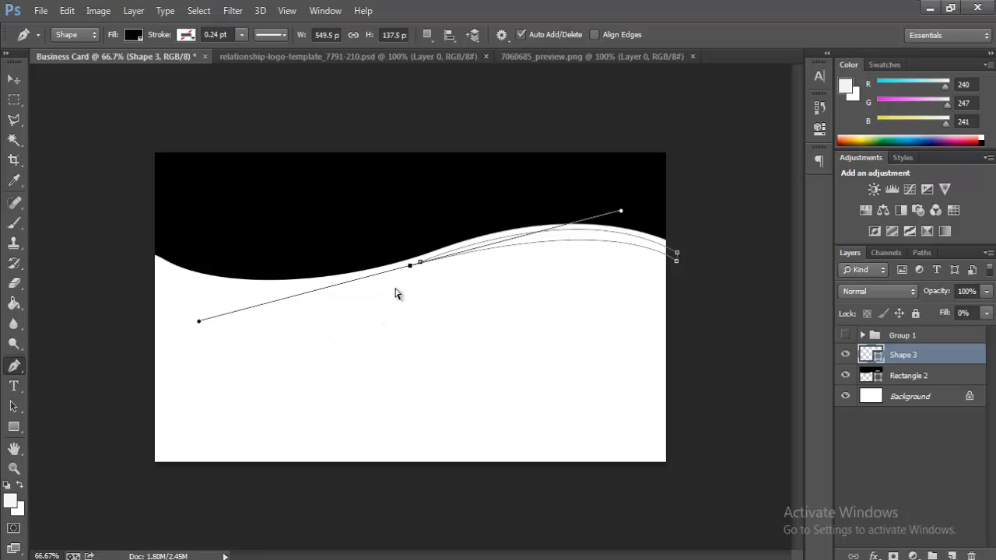
Step: Fill the stripe selection with a red f90505 Solid Color layer
{"action": "key", "text": "ctrl+Return"}
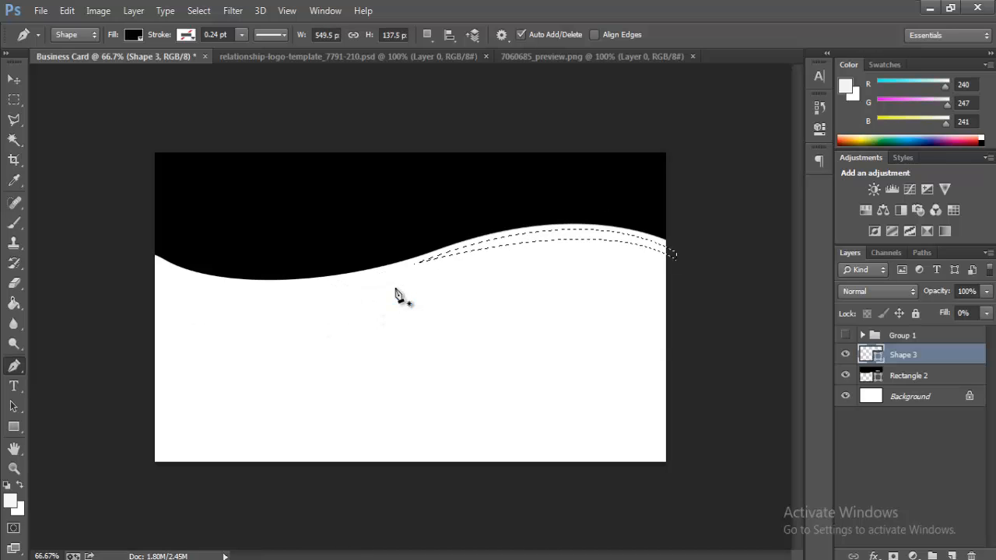
{"action": "left_click", "coordinate": [913, 555]}
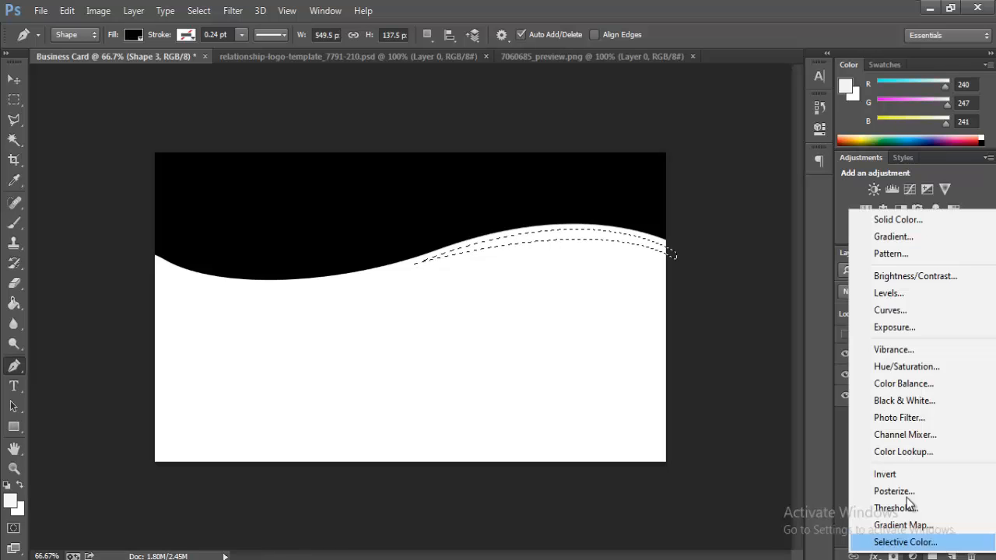
{"action": "left_click", "coordinate": [900, 221]}
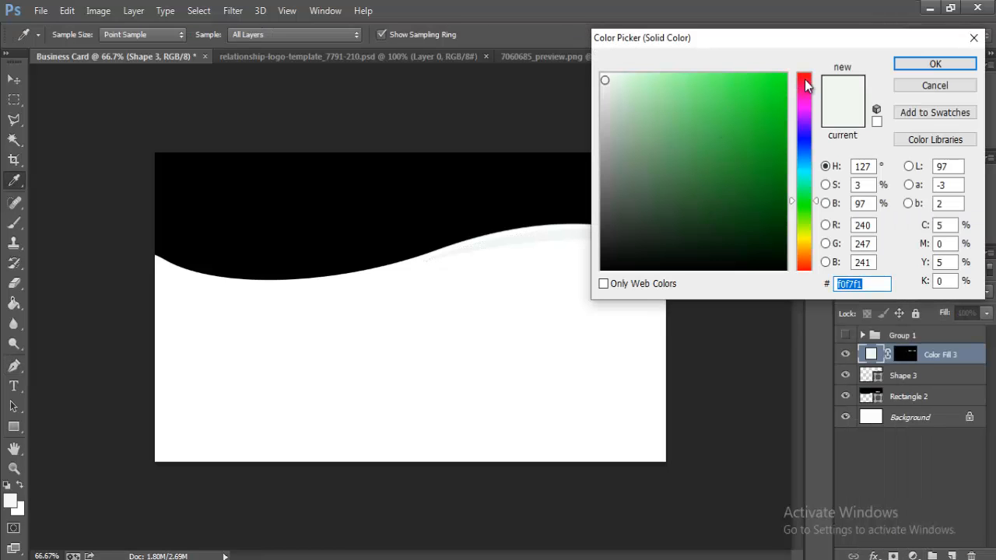
{"action": "left_click_drag", "start_coordinate": [804, 85], "coordinate": [800, 73]}
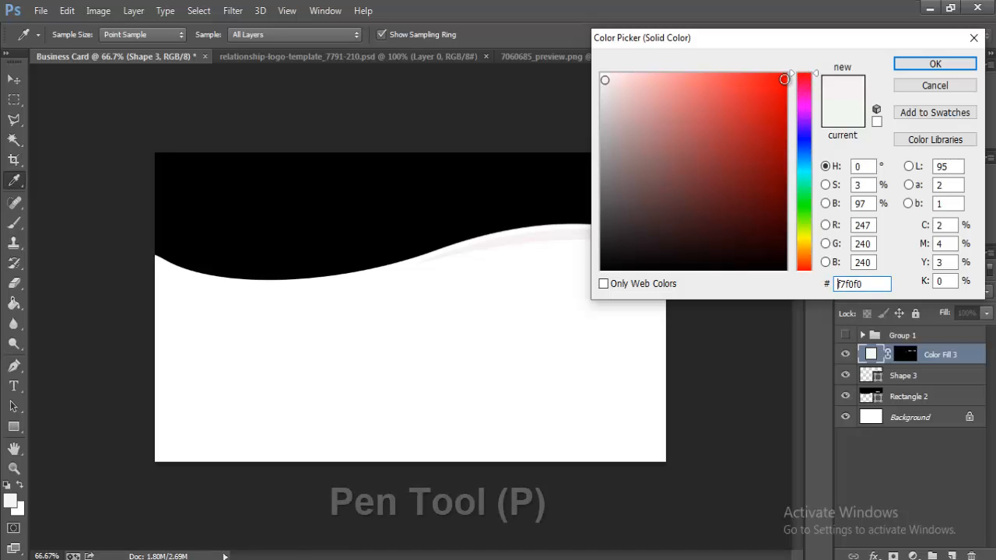
{"action": "left_click", "coordinate": [783, 79]}
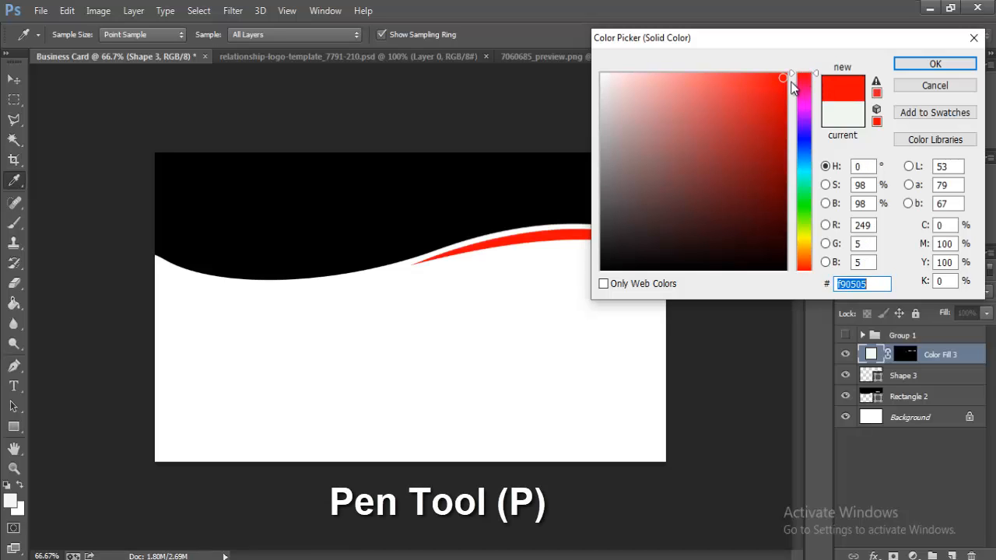
{"action": "left_click", "coordinate": [953, 66]}
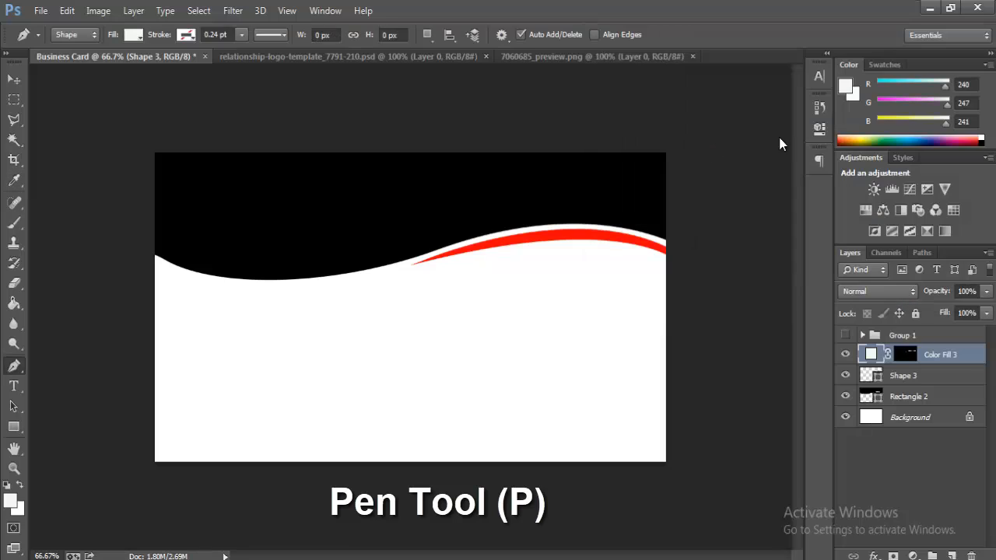
{"action": "left_click", "coordinate": [14, 80]}
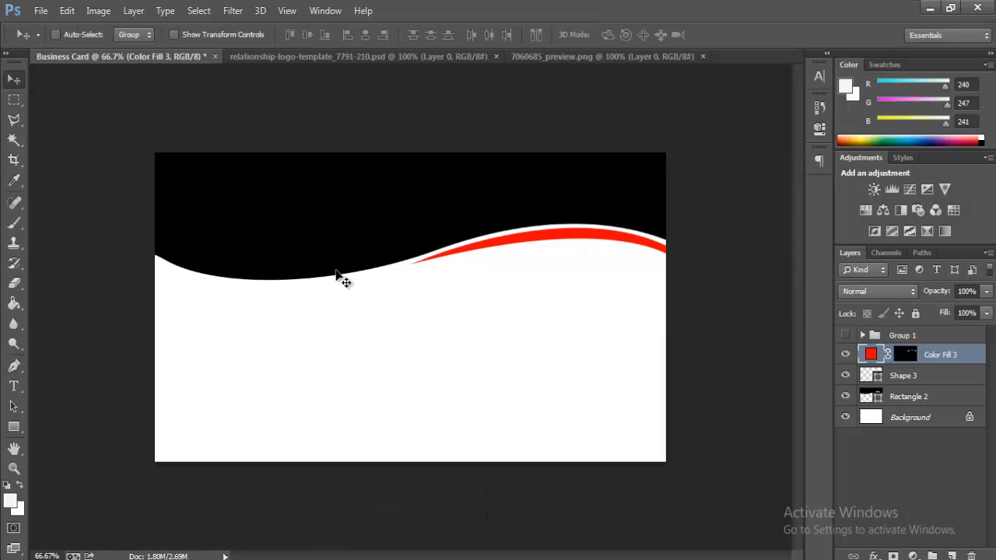
Step: Trace a closed curved Pen path with 0% fill along the black wave's lower left edge
{"action": "left_click", "coordinate": [13, 365]}
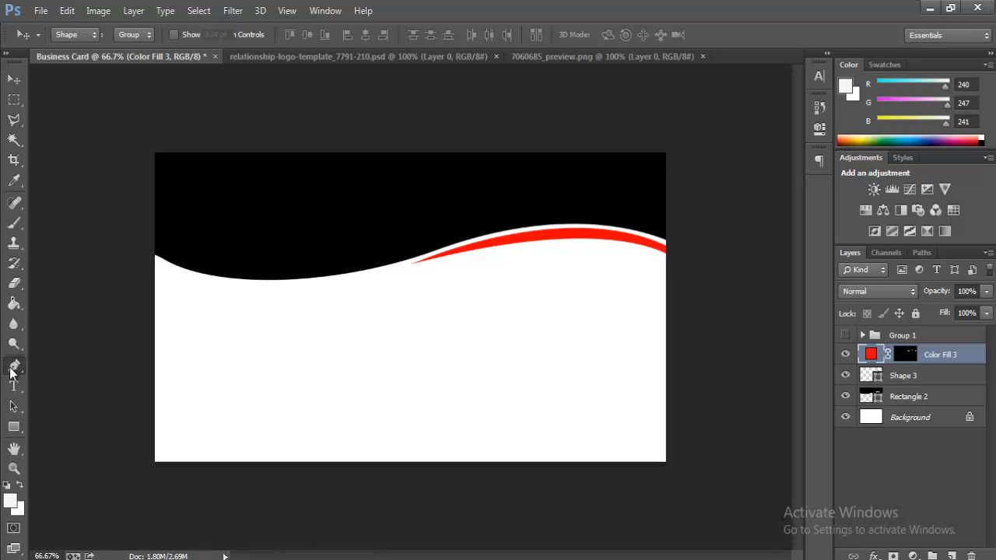
{"action": "left_click", "coordinate": [153, 239]}
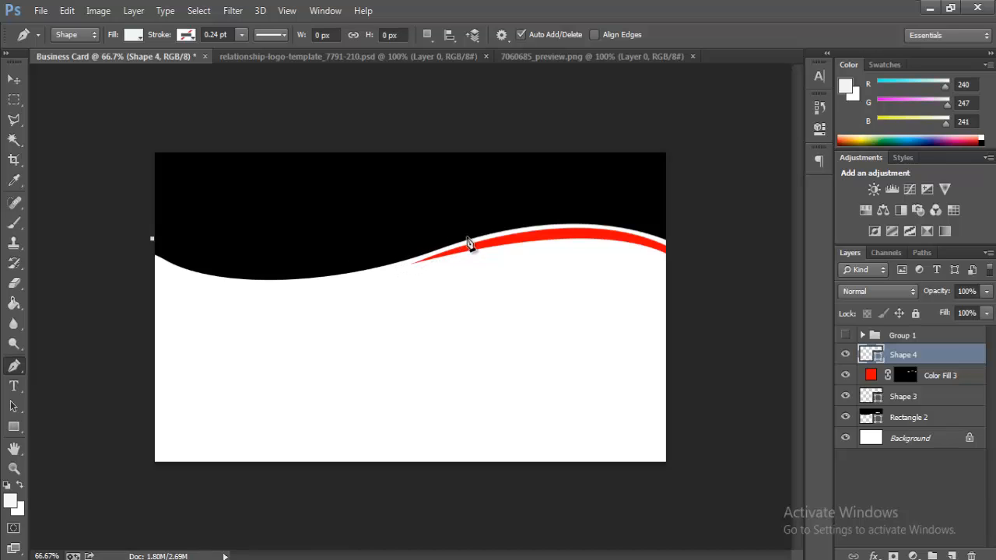
{"action": "left_click_drag", "start_coordinate": [429, 244], "coordinate": [482, 230]}
{"action": "key", "text": "ctrl+z"}
{"action": "left_click", "coordinate": [985, 313]}
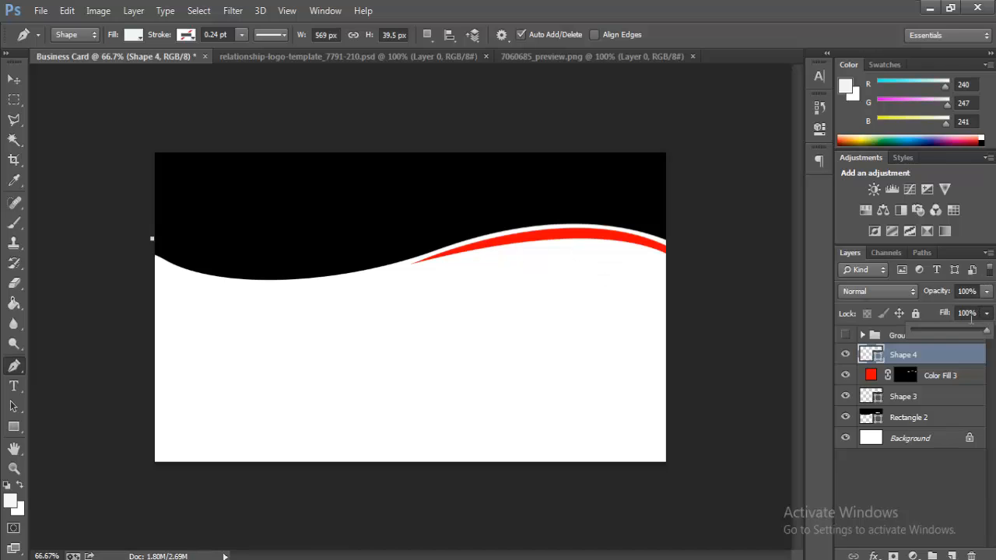
{"action": "left_click_drag", "start_coordinate": [983, 330], "coordinate": [884, 340]}
{"action": "left_click_drag", "start_coordinate": [443, 239], "coordinate": [645, 163]}
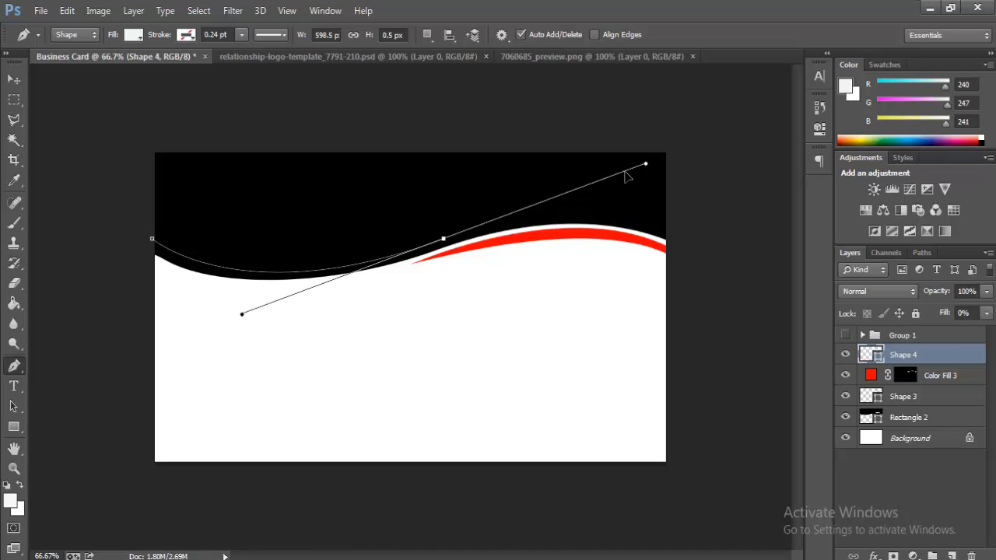
{"action": "left_click", "coordinate": [443, 241], "text": "alt"}
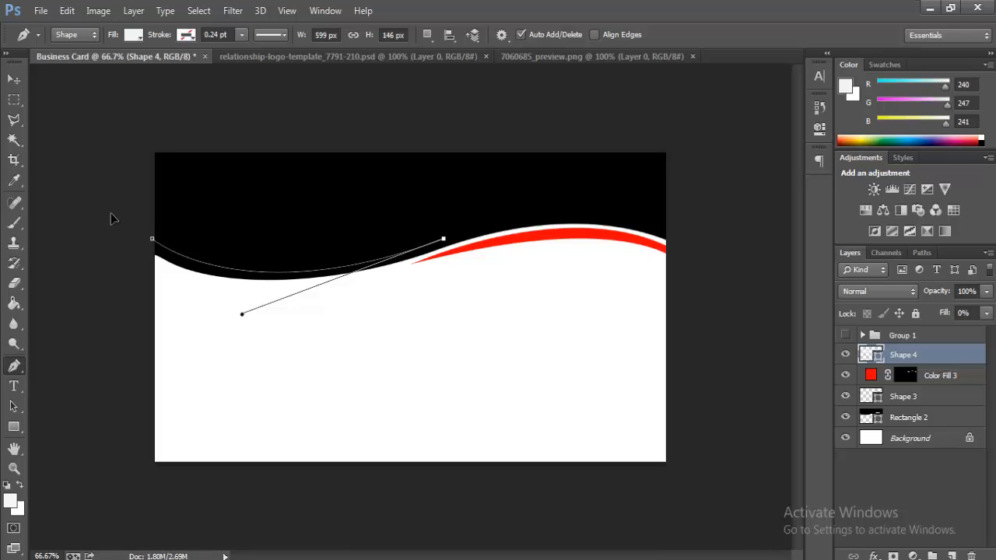
{"action": "left_click_drag", "start_coordinate": [152, 229], "coordinate": [71, 157]}
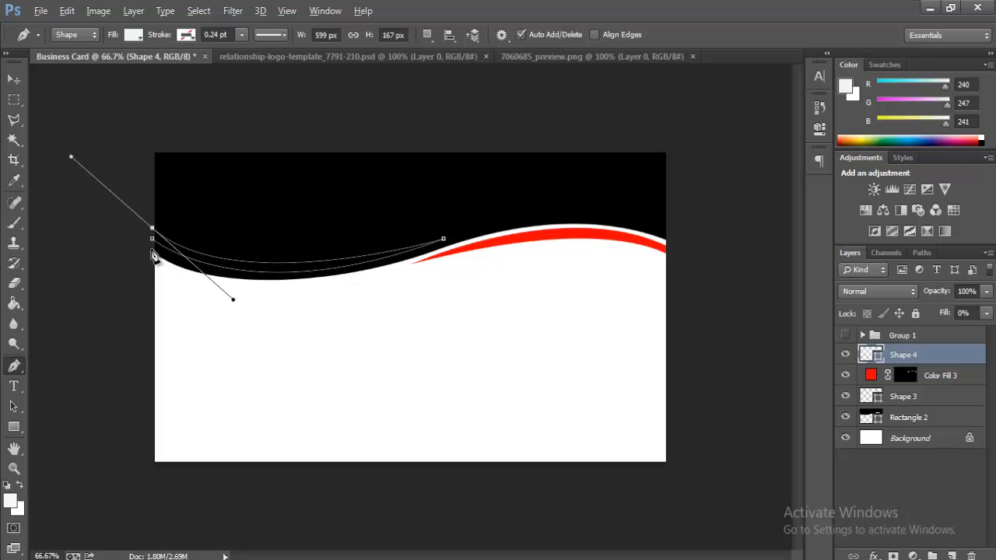
{"action": "left_click", "coordinate": [154, 247]}
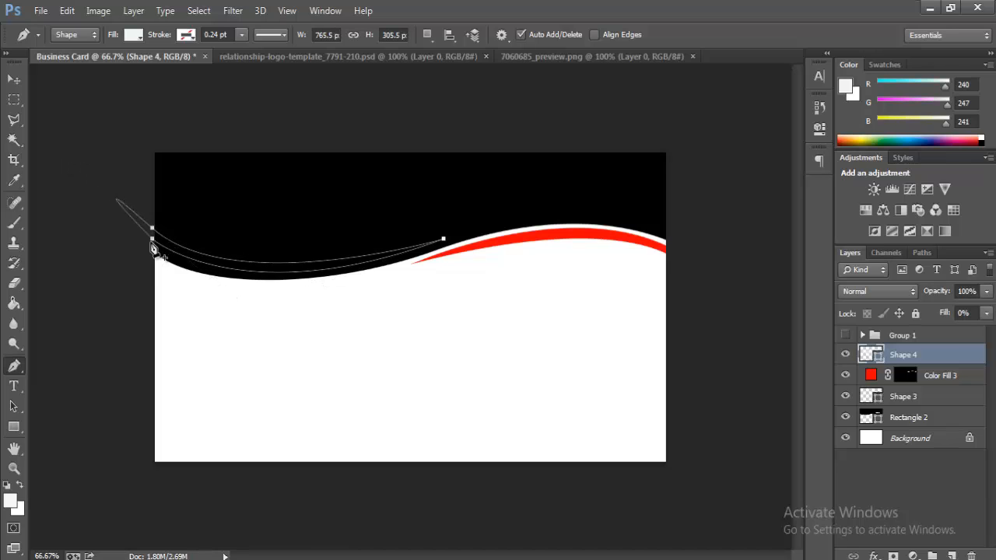
Step: Turn the path into a selection and fill it with a Solid Color layer sampled from the red stripe
{"action": "key", "text": "ctrl+Return"}
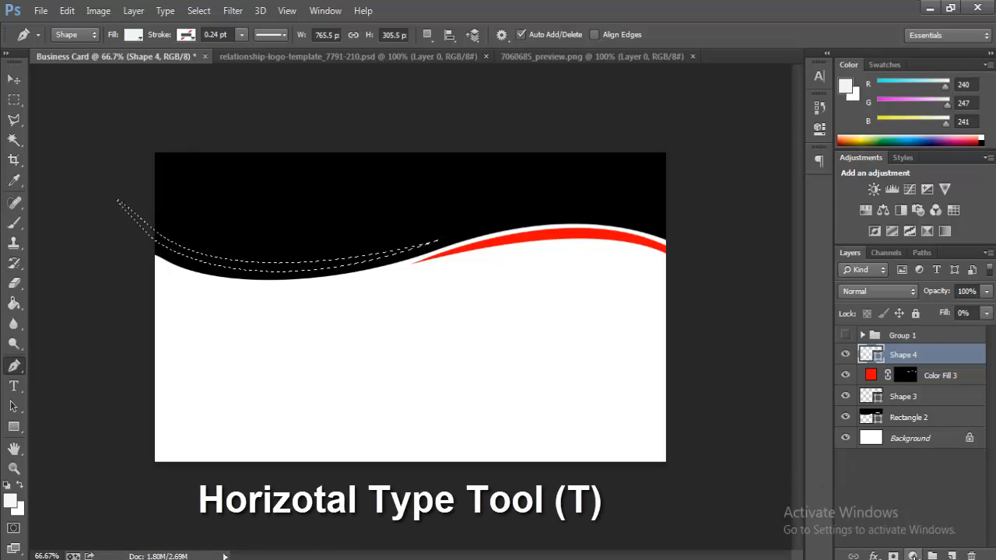
{"action": "left_click", "coordinate": [913, 556]}
{"action": "left_click", "coordinate": [903, 224]}
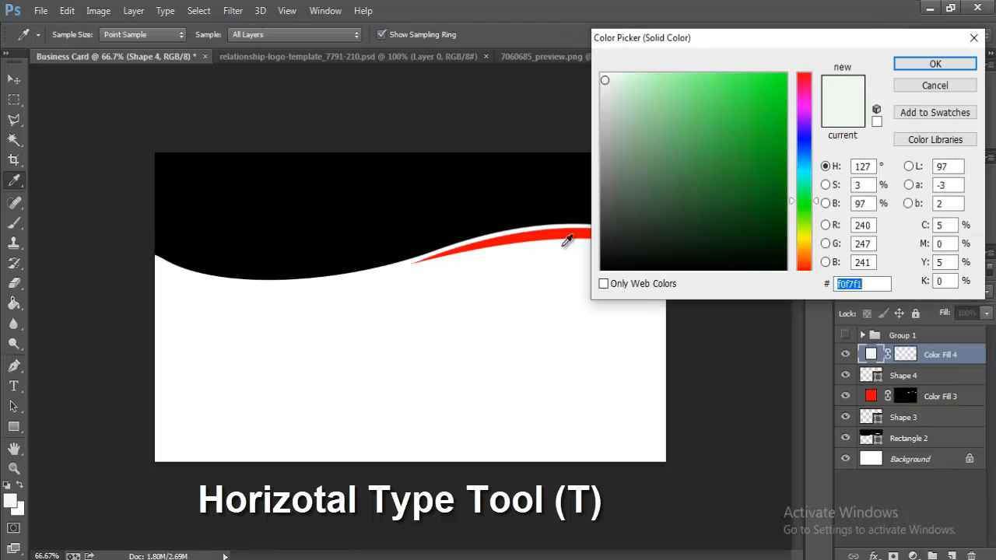
{"action": "left_click", "coordinate": [570, 229]}
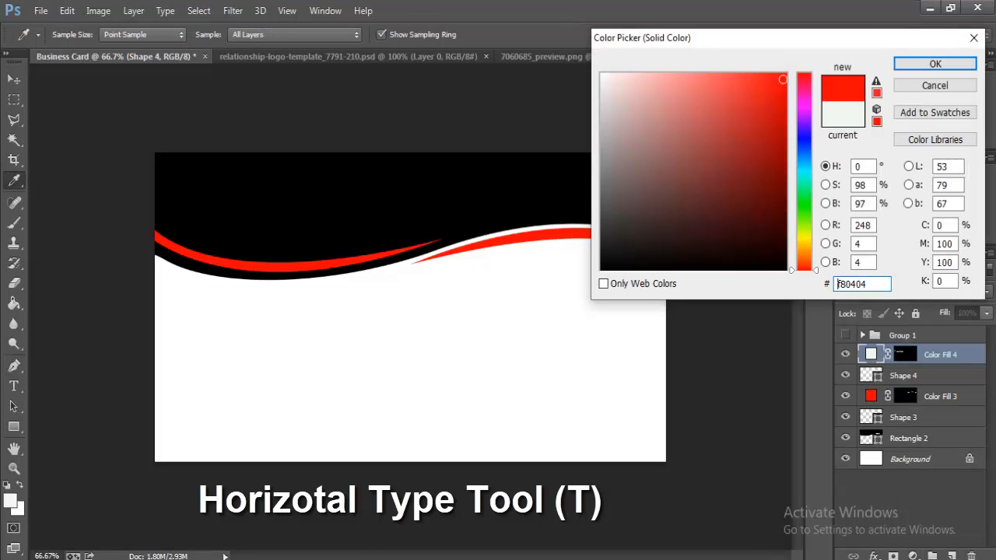
{"action": "left_click", "coordinate": [934, 64]}
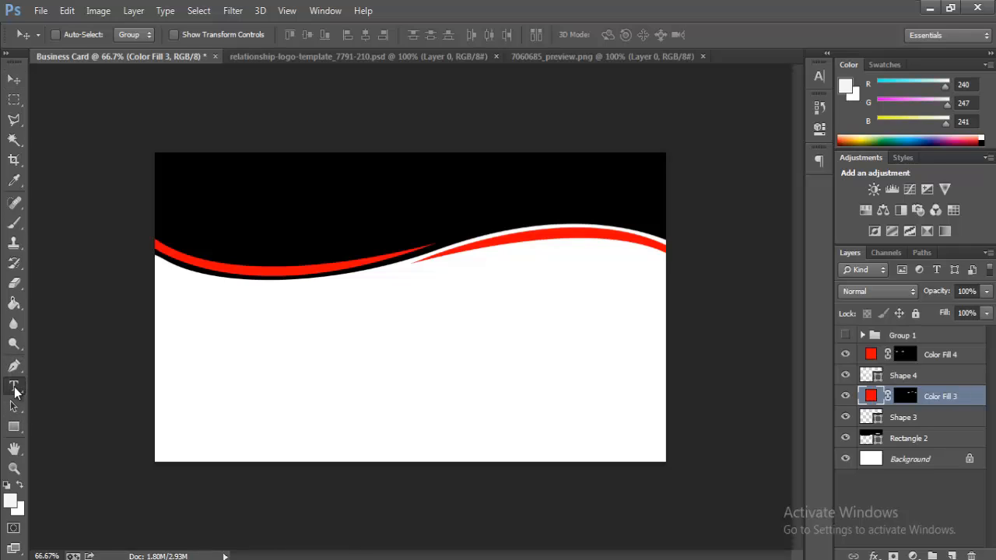
Step: Type the card holder's name in the black band's upper left and make it Bold
{"action": "left_click", "coordinate": [14, 387]}
{"action": "left_click", "coordinate": [196, 192]}
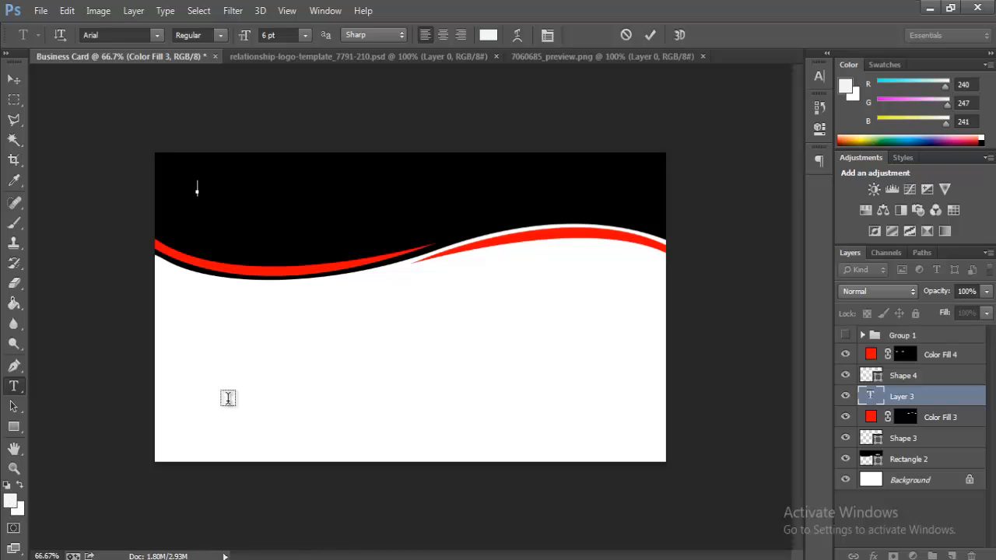
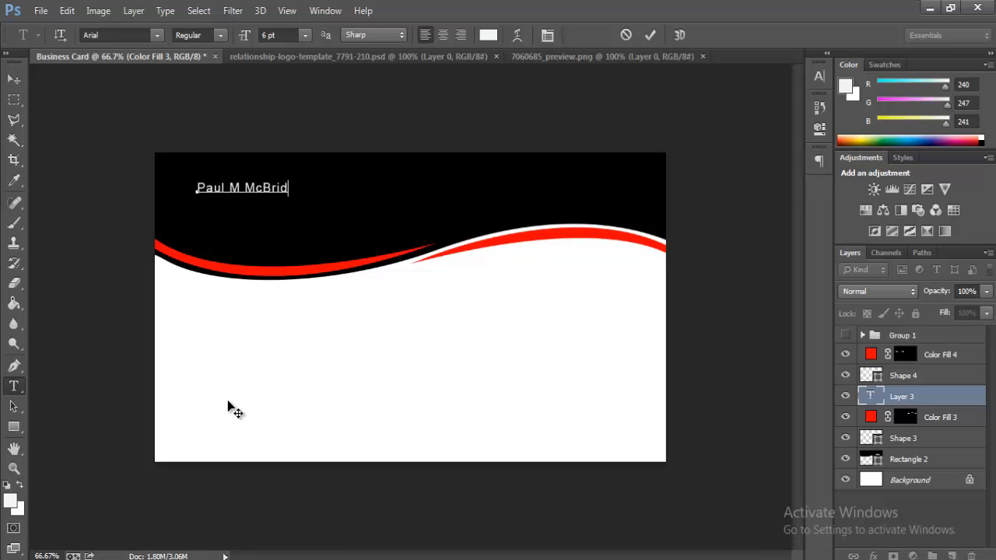
{"action": "key", "text": "ctrl+t"}
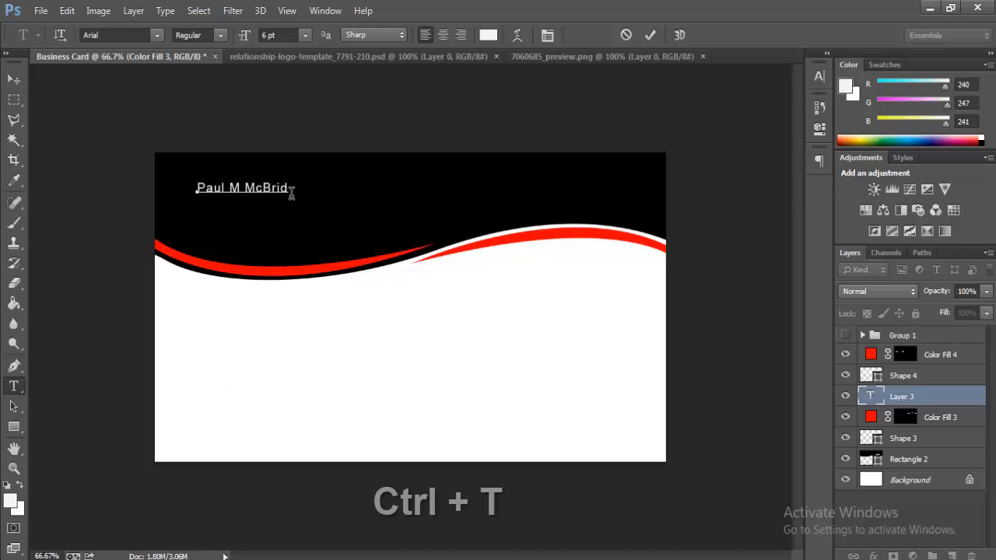
{"action": "left_click_drag", "start_coordinate": [288, 188], "coordinate": [98, 202]}
{"action": "left_click", "coordinate": [220, 35]}
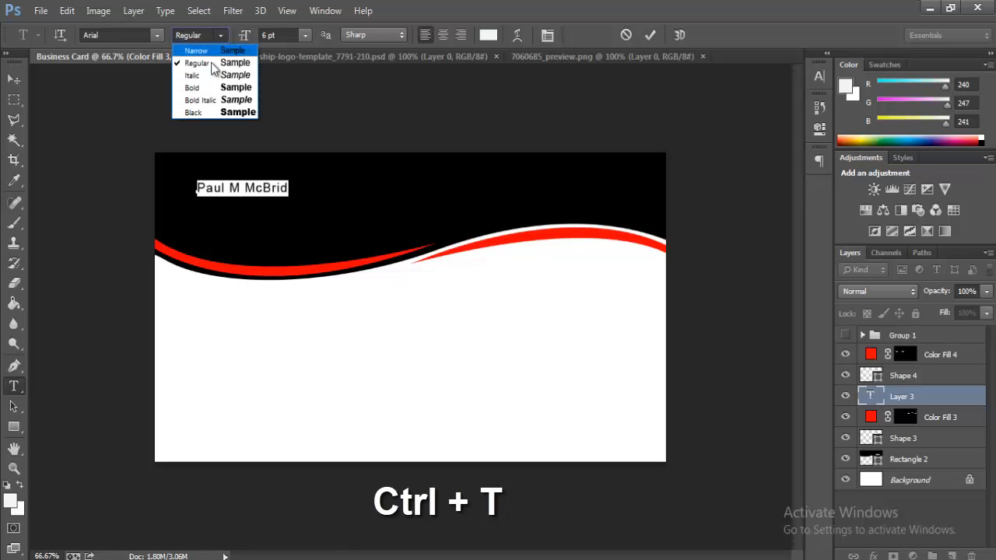
{"action": "left_click", "coordinate": [189, 87]}
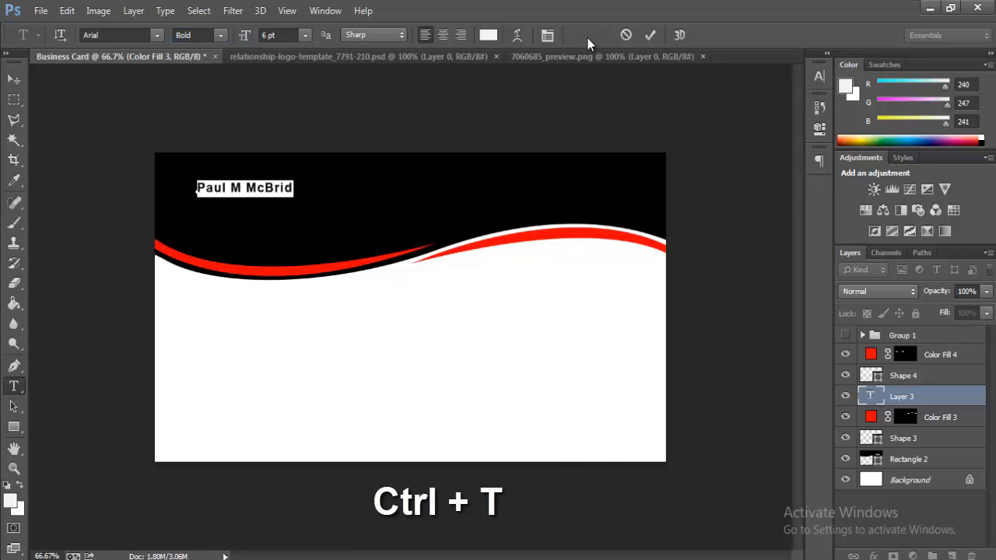
{"action": "key", "text": "ctrl+t"}
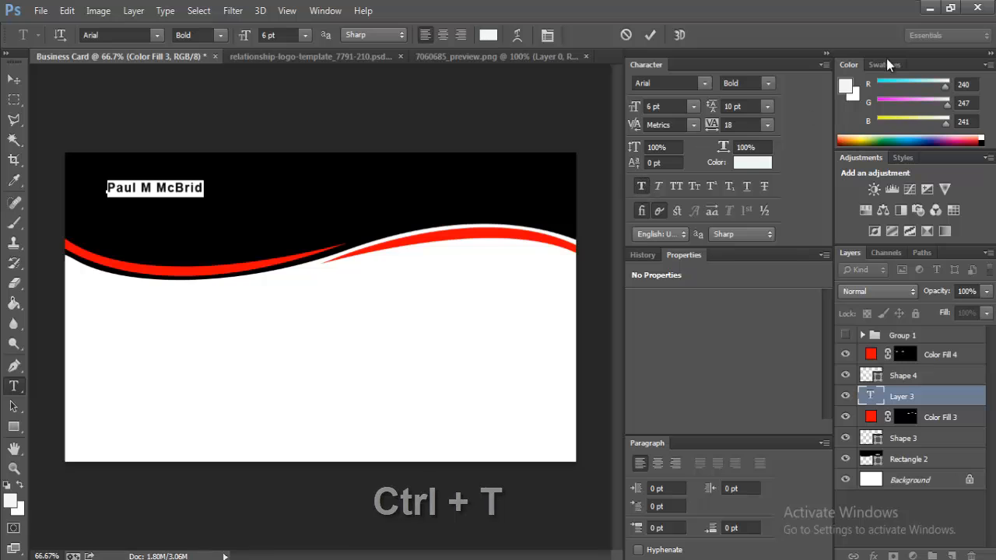
{"action": "left_click", "coordinate": [827, 54]}
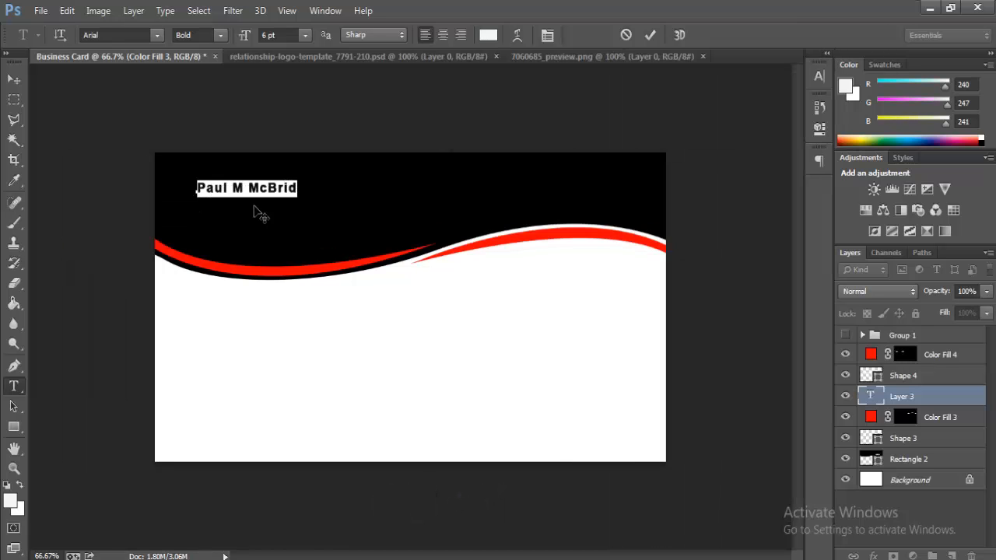
Step: Enlarge the name text to about 170% with Free Transform
{"action": "left_click", "coordinate": [68, 12]}
{"action": "left_click", "coordinate": [130, 280]}
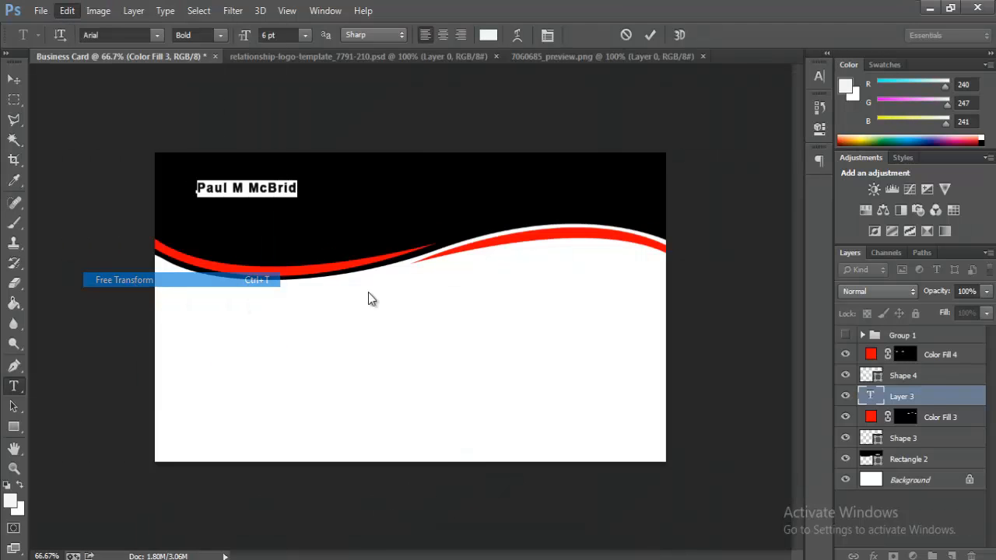
{"action": "mouse_move", "coordinate": [304, 201]}
{"action": "left_mouse_down"}
{"action": "mouse_move", "coordinate": [335, 201]}
{"action": "mouse_move", "coordinate": [319, 197]}
{"action": "left_mouse_up"}
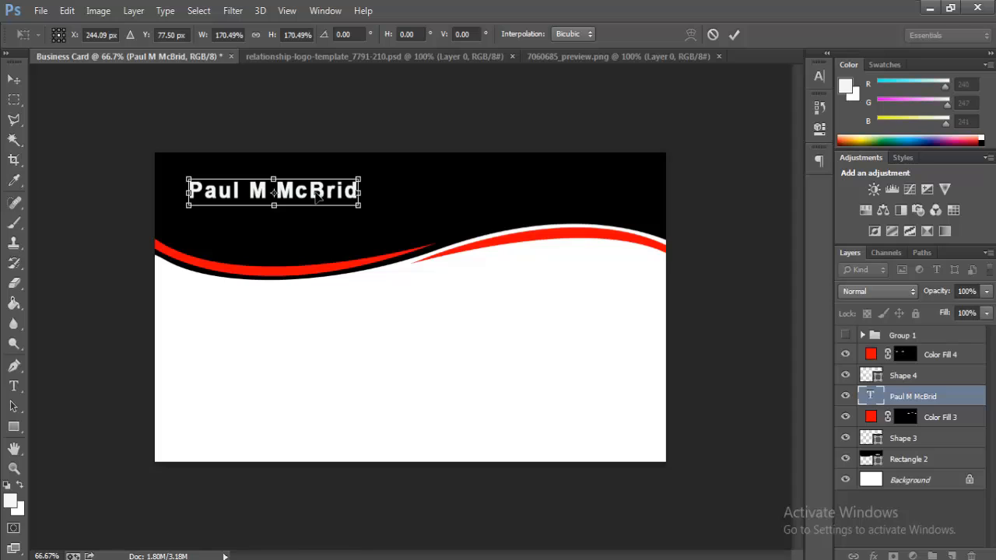
Step: Apply the resize and recolour the name with the red sampled from the wave stripe
{"action": "key", "text": "t"}
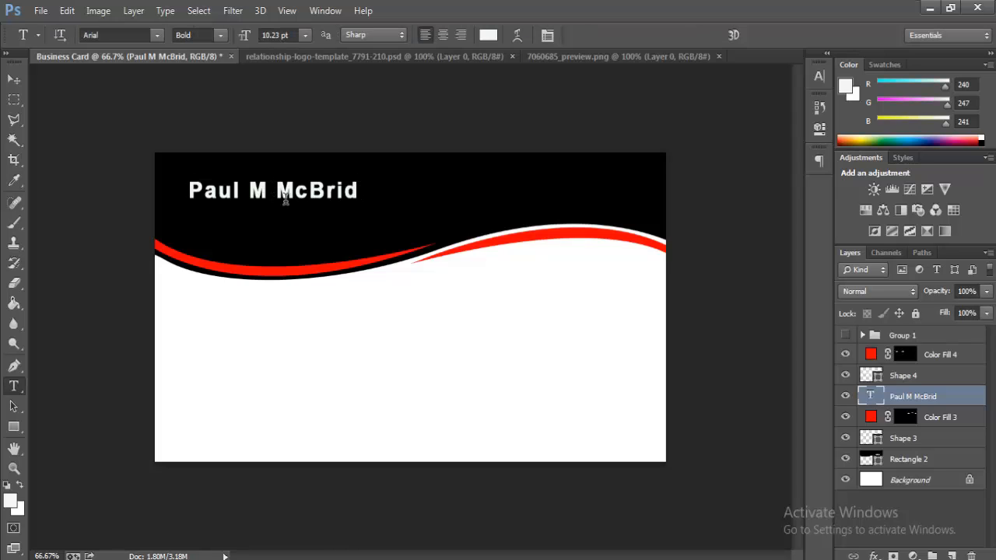
{"action": "triple_click", "coordinate": [285, 199]}
{"action": "left_click", "coordinate": [8, 484]}
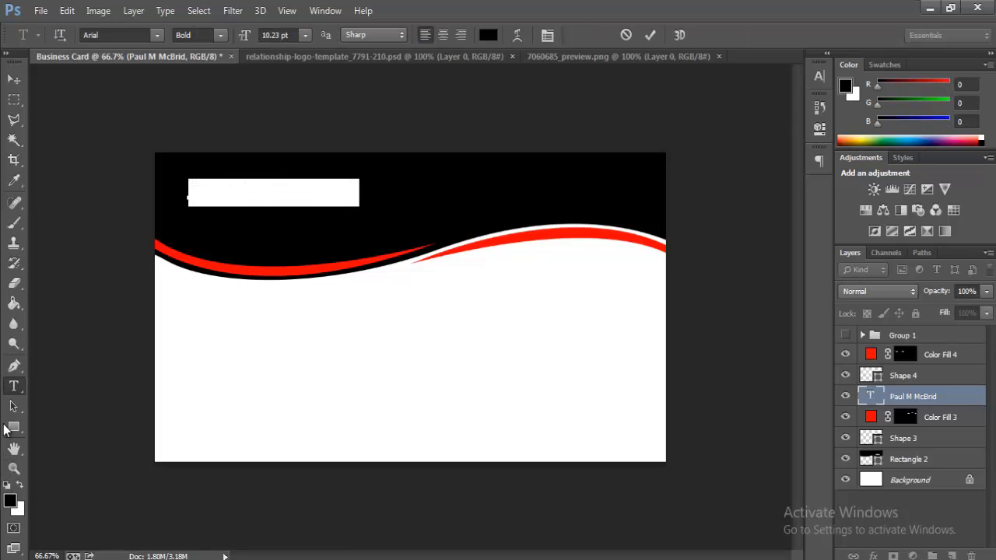
{"action": "left_click", "coordinate": [10, 500]}
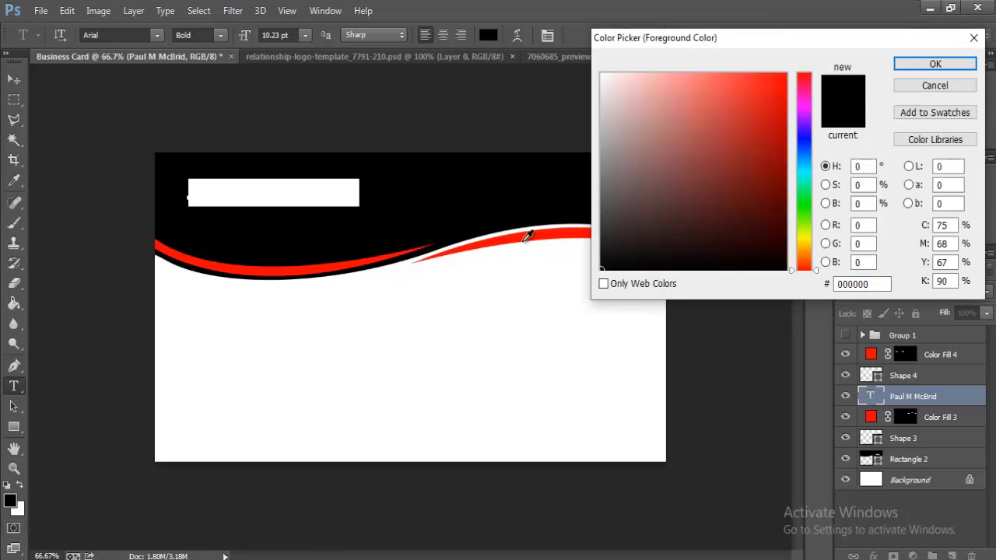
{"action": "left_click", "coordinate": [557, 228]}
{"action": "left_click", "coordinate": [943, 65]}
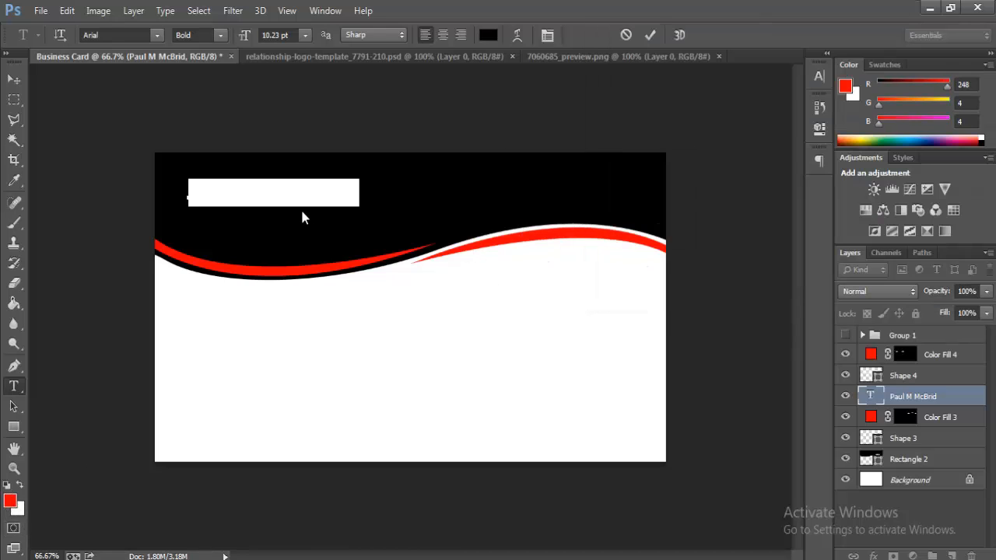
{"action": "left_click", "coordinate": [300, 189]}
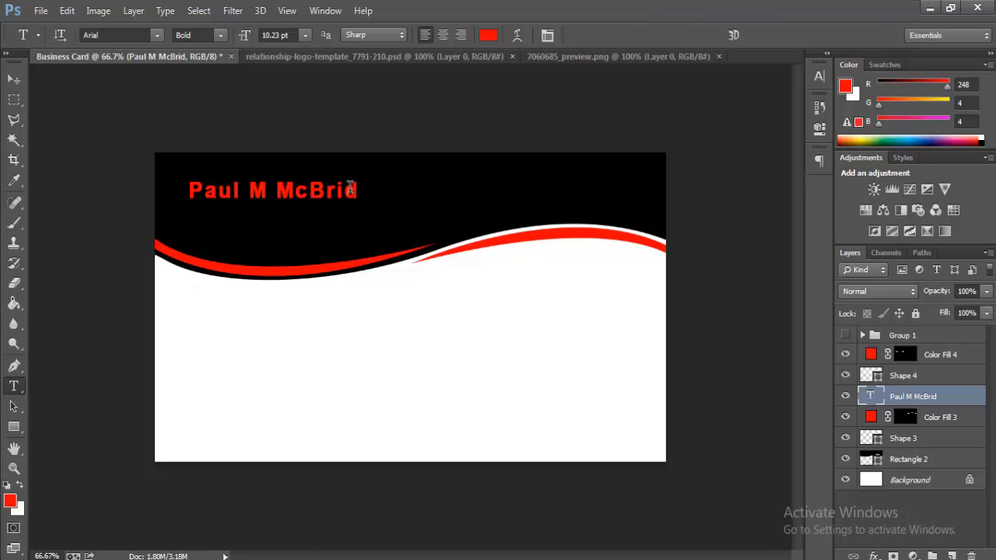
{"action": "left_click", "coordinate": [235, 214]}
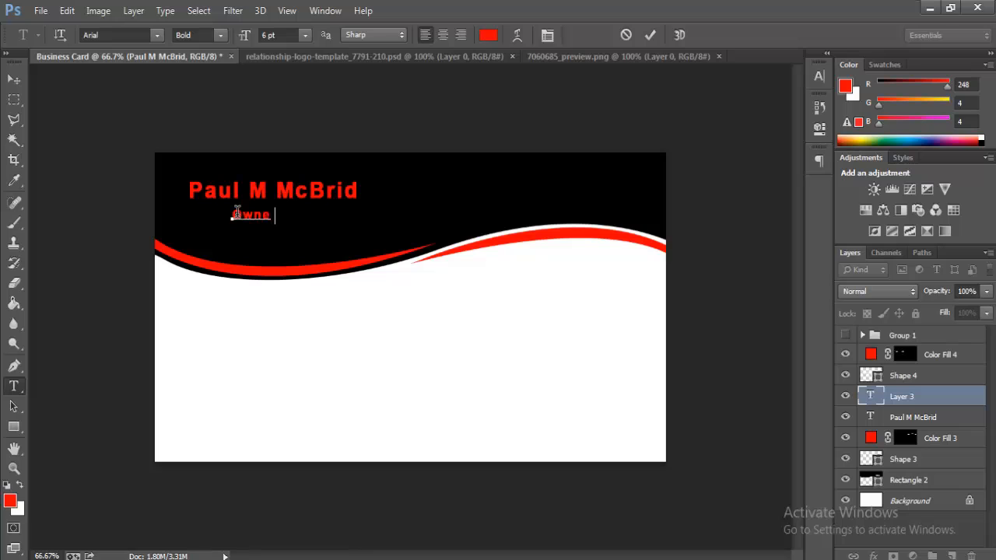
Step: Position the Ownel title under the name's start and scale it up to about 110%
{"action": "left_click_drag", "start_coordinate": [256, 242], "coordinate": [225, 233]}
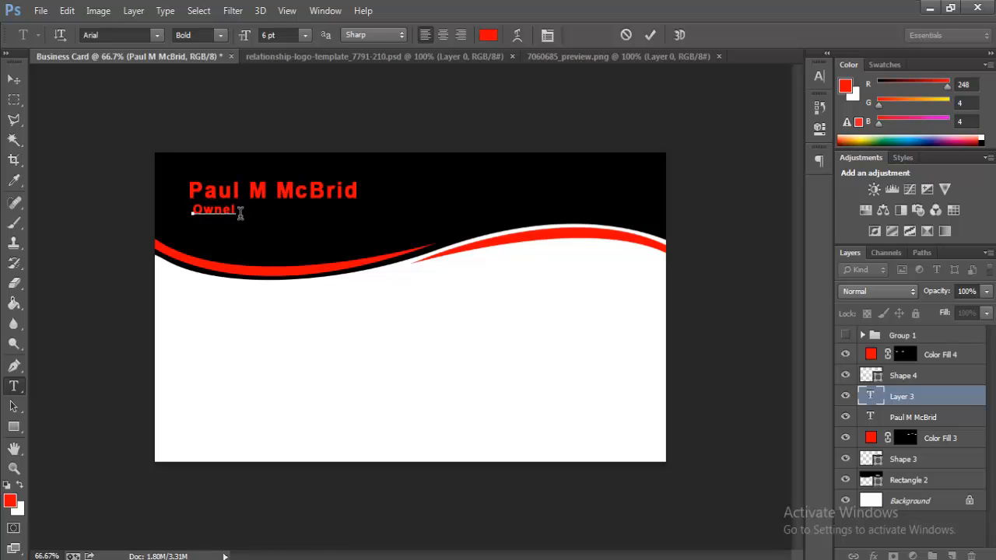
{"action": "left_click", "coordinate": [67, 10]}
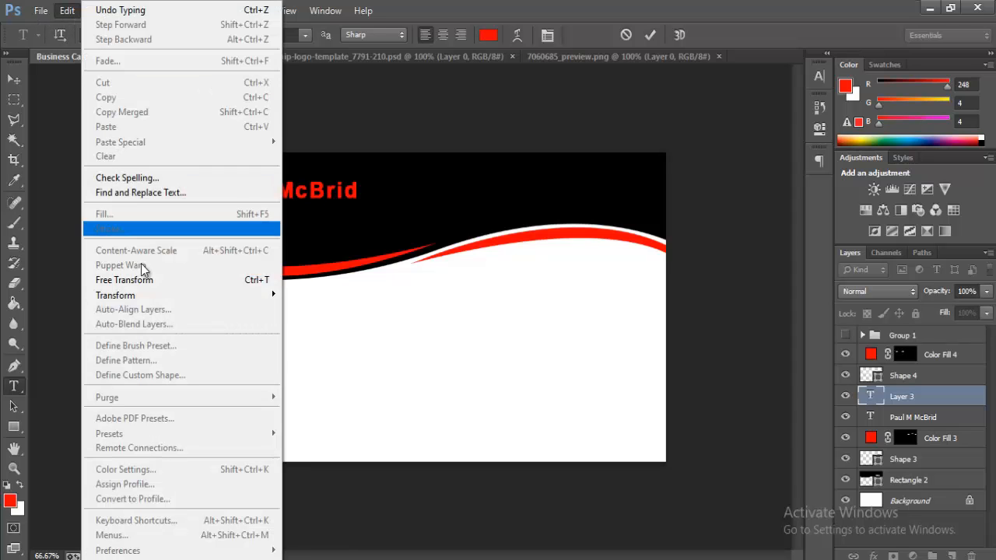
{"action": "left_click", "coordinate": [148, 284]}
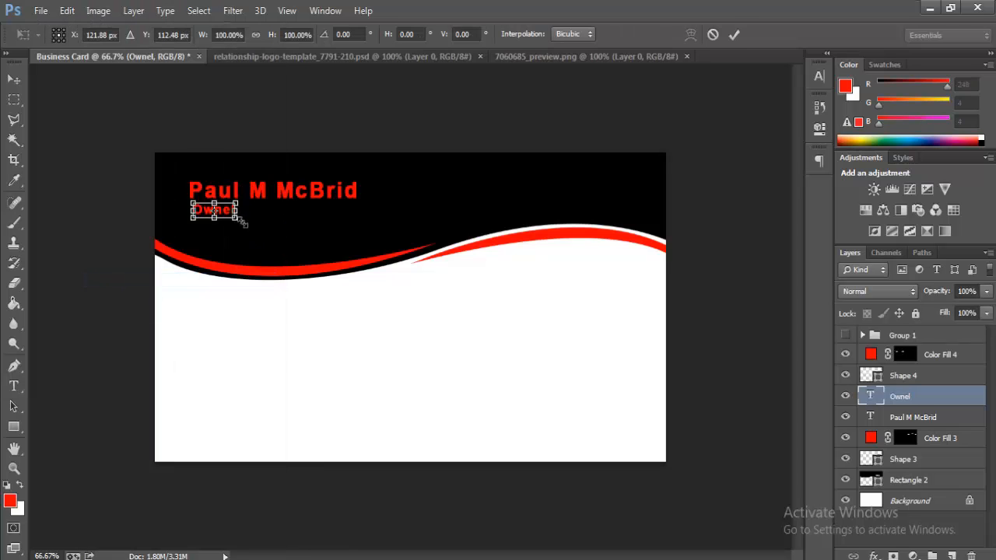
{"action": "left_click_drag", "start_coordinate": [238, 221], "coordinate": [239, 220]}
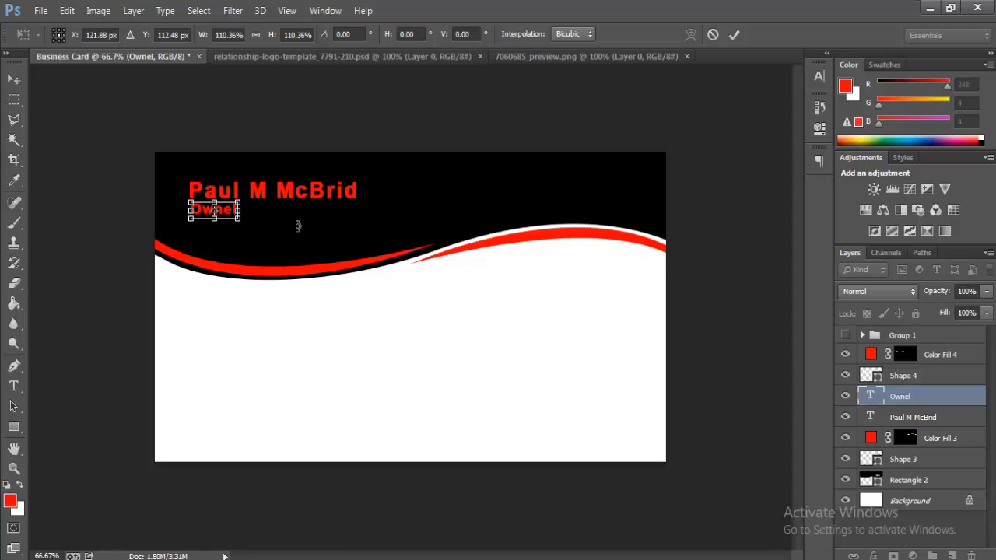
{"action": "key", "text": "Right"}
{"action": "key", "text": "Right"}
{"action": "key", "text": "Right"}
{"action": "key", "text": "Down"}
{"action": "key", "text": "Down"}
Step: Apply the title's transform and recolour the name deep red (c10707)
{"action": "key", "text": "Return"}
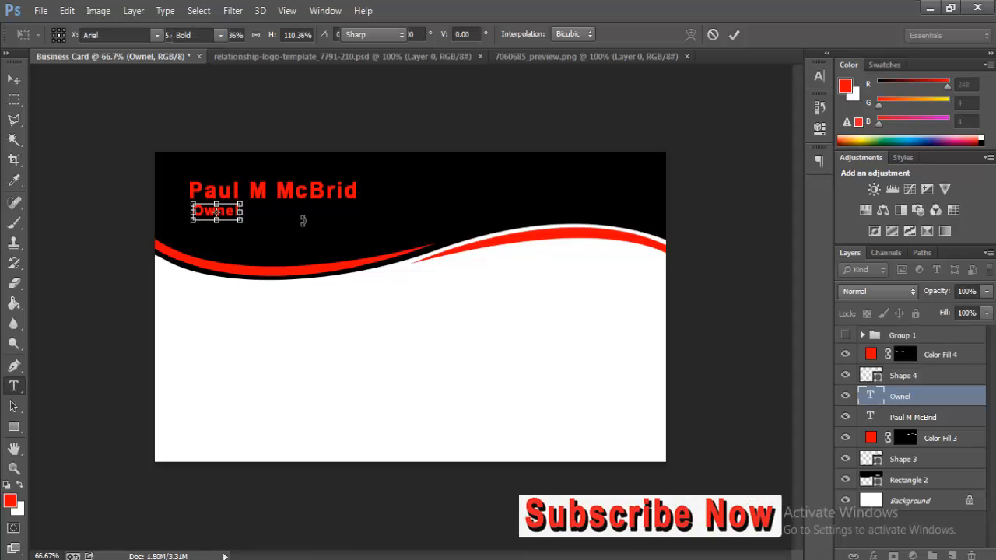
{"action": "left_click_drag", "start_coordinate": [362, 187], "coordinate": [1, 236]}
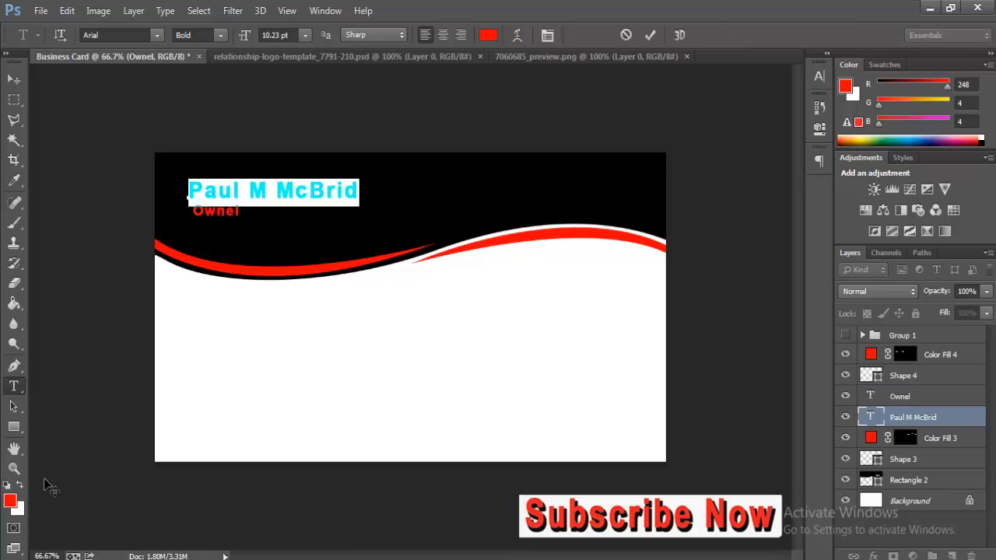
{"action": "left_click", "coordinate": [9, 501]}
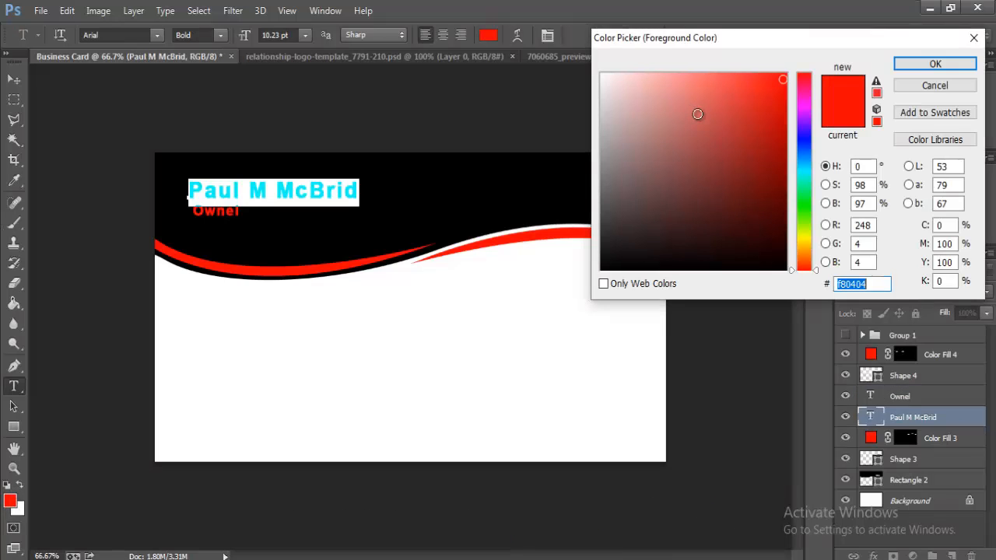
{"action": "left_click", "coordinate": [782, 117]}
{"action": "left_click", "coordinate": [935, 64]}
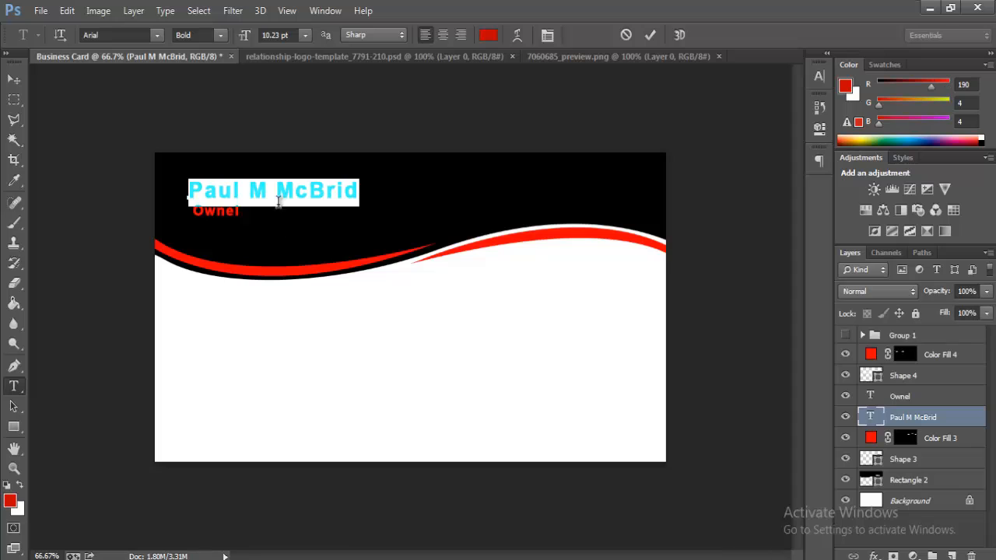
{"action": "left_click", "coordinate": [342, 189]}
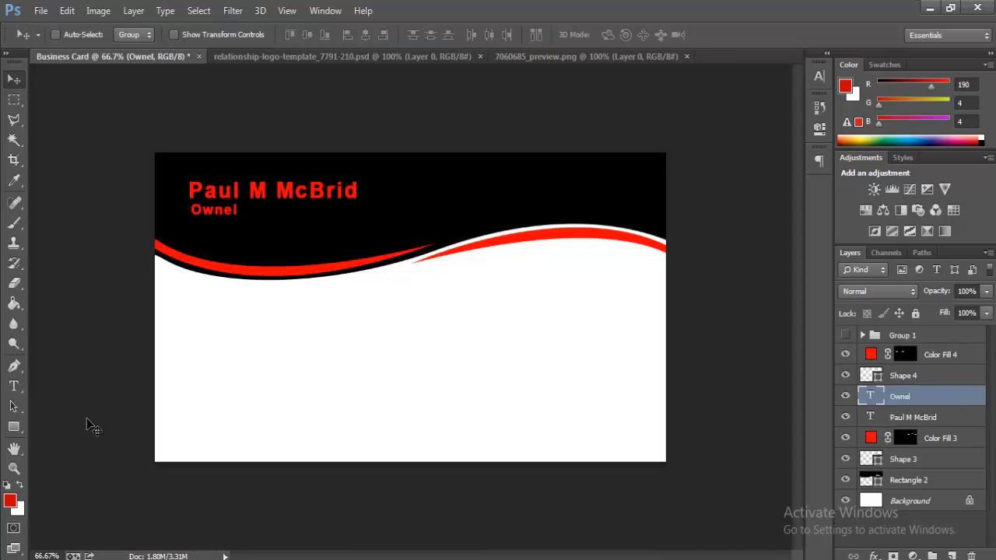
Step: Recolour the Ownel title in the same deep red
{"action": "left_click", "coordinate": [13, 385]}
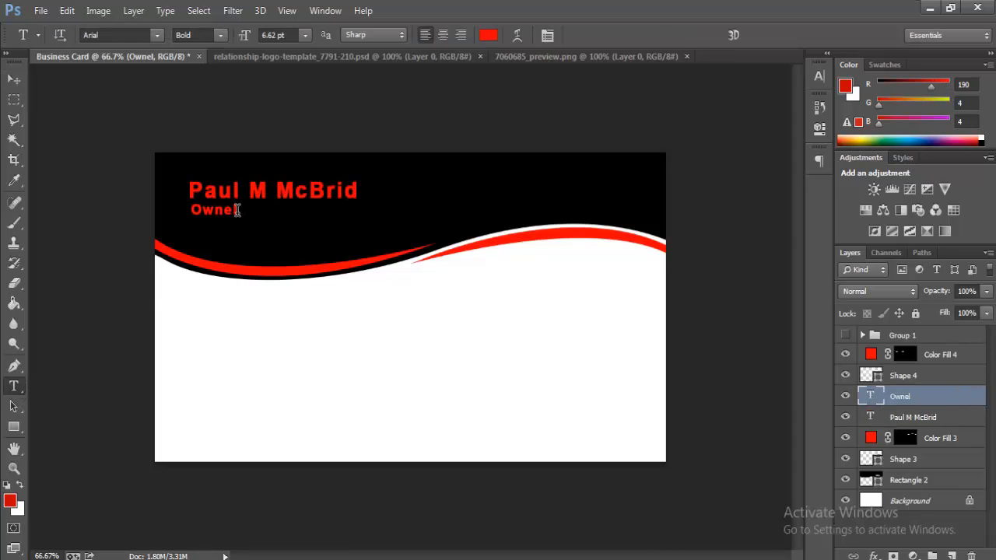
{"action": "left_click_drag", "start_coordinate": [153, 223], "coordinate": [93, 234]}
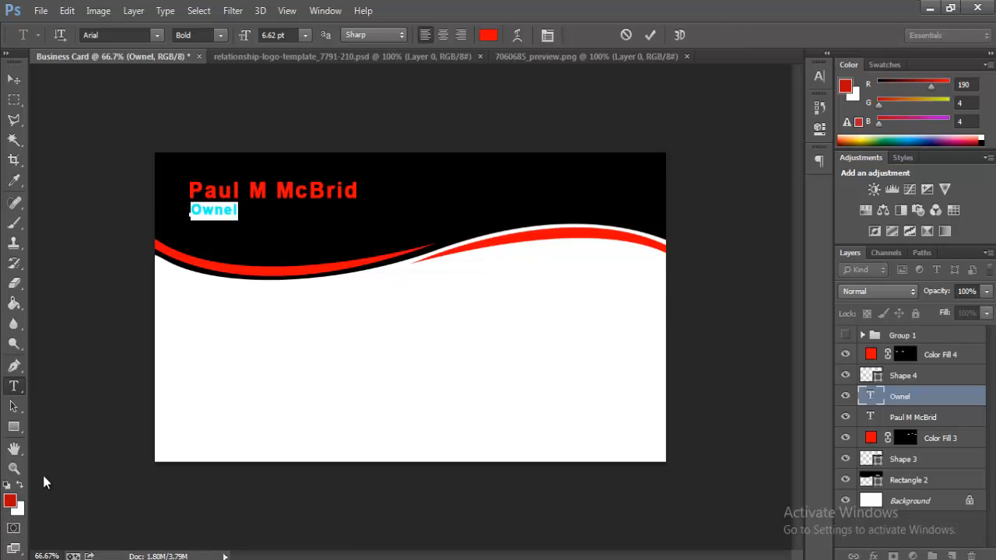
{"action": "left_click", "coordinate": [11, 499]}
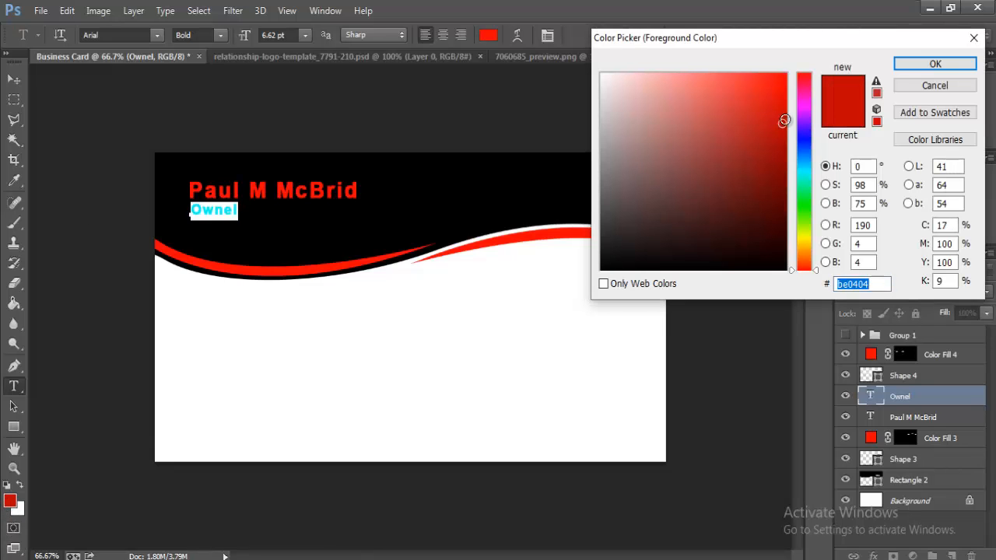
{"action": "left_click", "coordinate": [783, 119]}
{"action": "left_click", "coordinate": [935, 63]}
{"action": "left_click", "coordinate": [221, 215]}
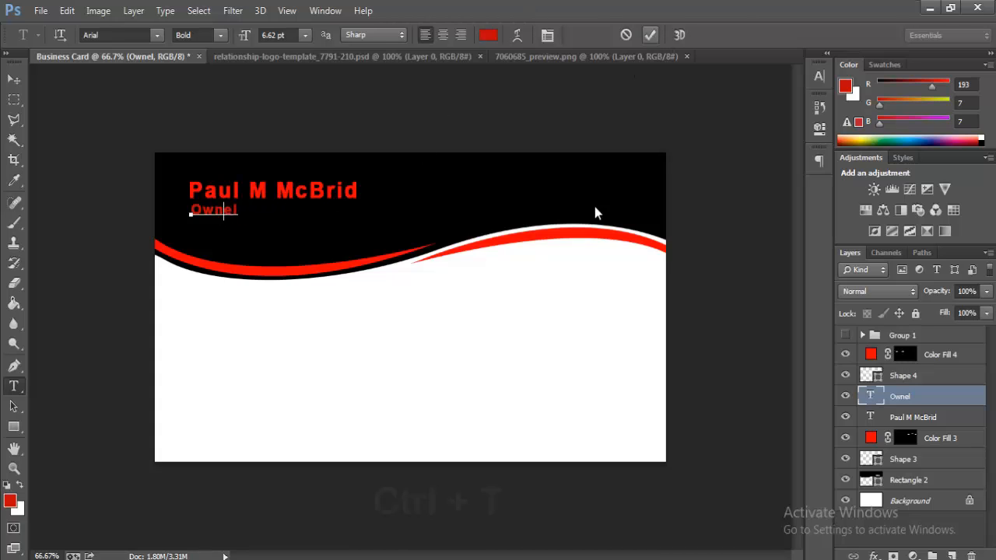
{"action": "left_click", "coordinate": [13, 79]}
Step: Drag the heart logo from the logo document onto the card and scale it to 125%
{"action": "left_click", "coordinate": [434, 58]}
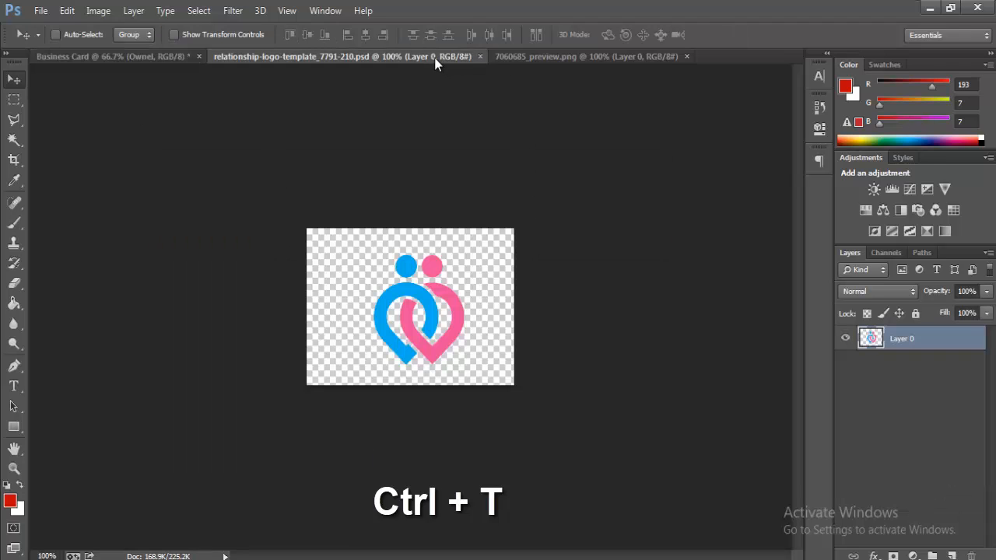
{"action": "left_click_drag", "start_coordinate": [391, 318], "coordinate": [611, 343]}
{"action": "key", "text": "ctrl+t"}
{"action": "left_click_drag", "start_coordinate": [592, 302], "coordinate": [574, 312]}
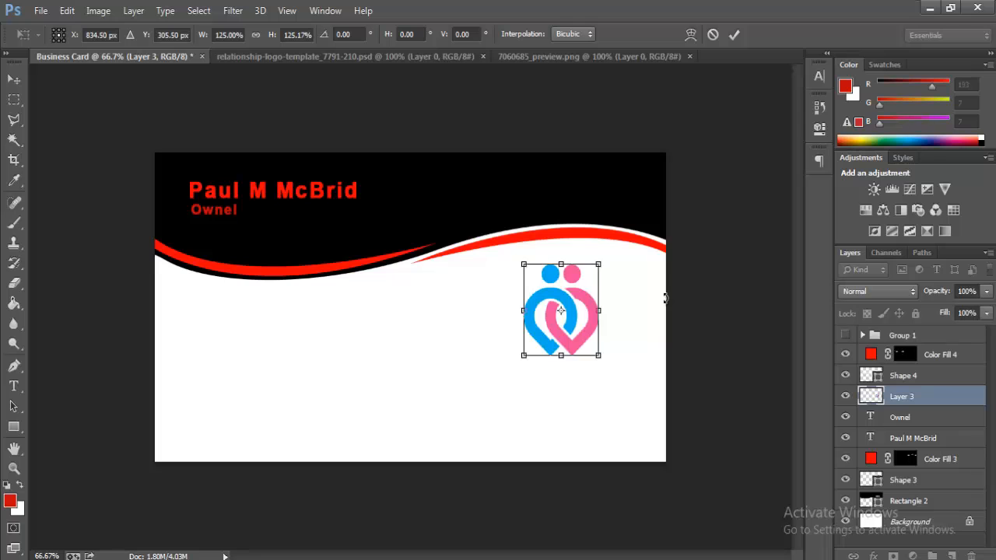
{"action": "key", "text": "Return"}
Step: Give the logo layer a bright red Color Overlay through Blending Options
{"action": "right_click", "coordinate": [926, 397]}
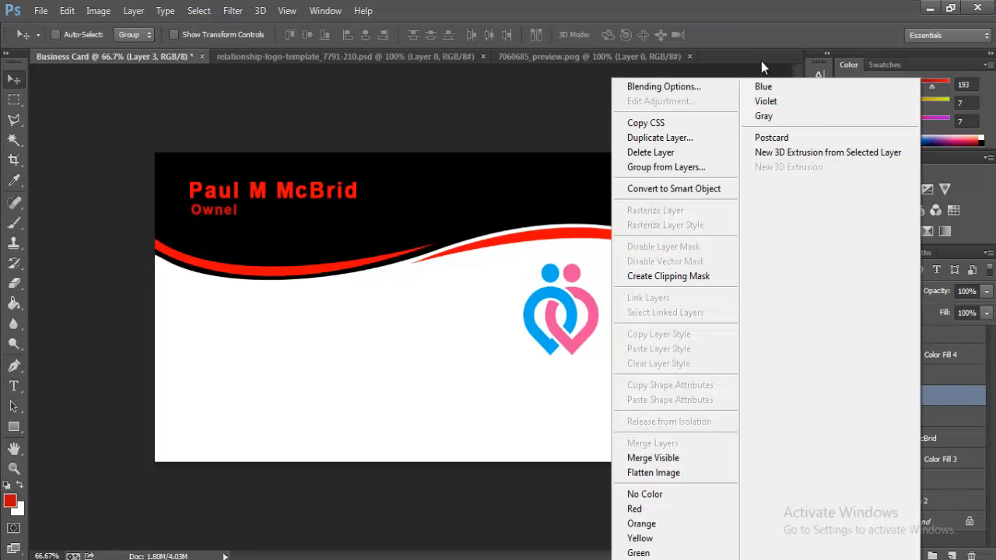
{"action": "left_click", "coordinate": [688, 88]}
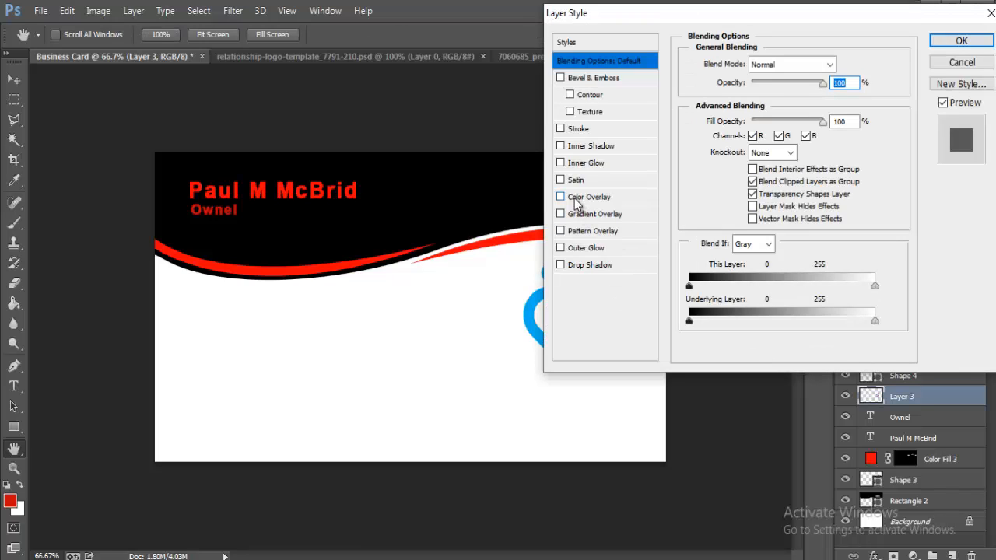
{"action": "left_click", "coordinate": [589, 197]}
{"action": "left_click", "coordinate": [853, 67]}
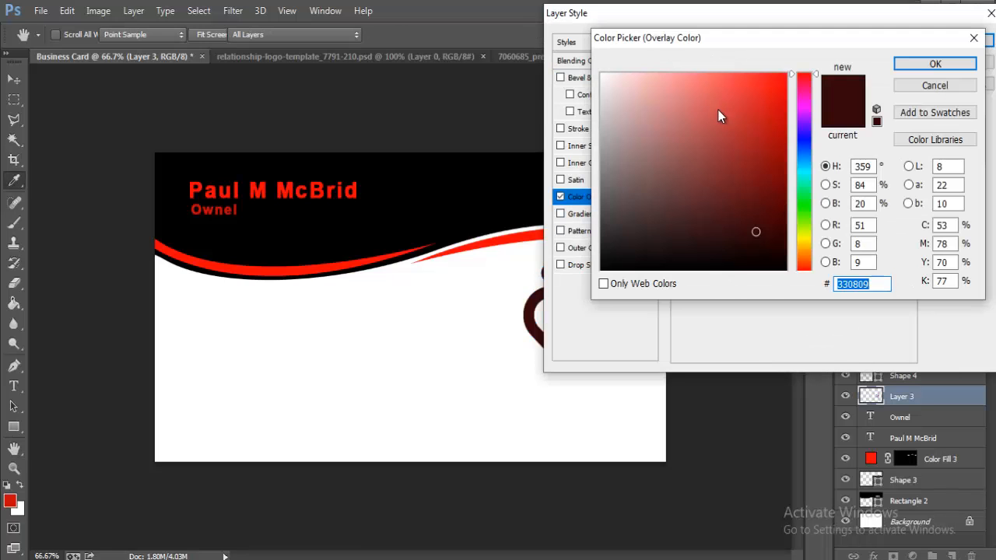
{"action": "left_click_drag", "start_coordinate": [780, 84], "coordinate": [783, 79]}
{"action": "left_click", "coordinate": [935, 64]}
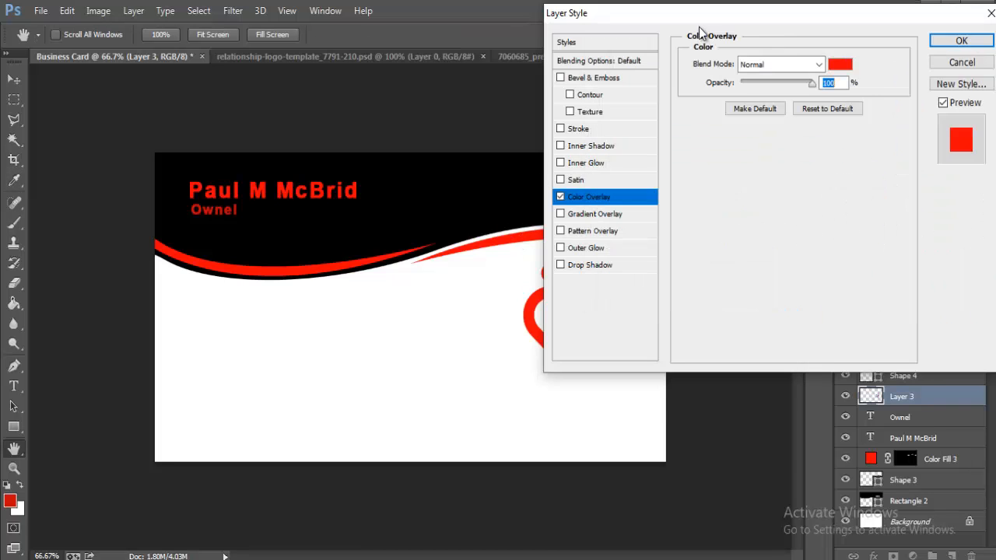
Step: Add a 100% opacity Drop Shadow with a larger distance and apply the styles
{"action": "left_click_drag", "start_coordinate": [779, 14], "coordinate": [253, 104]}
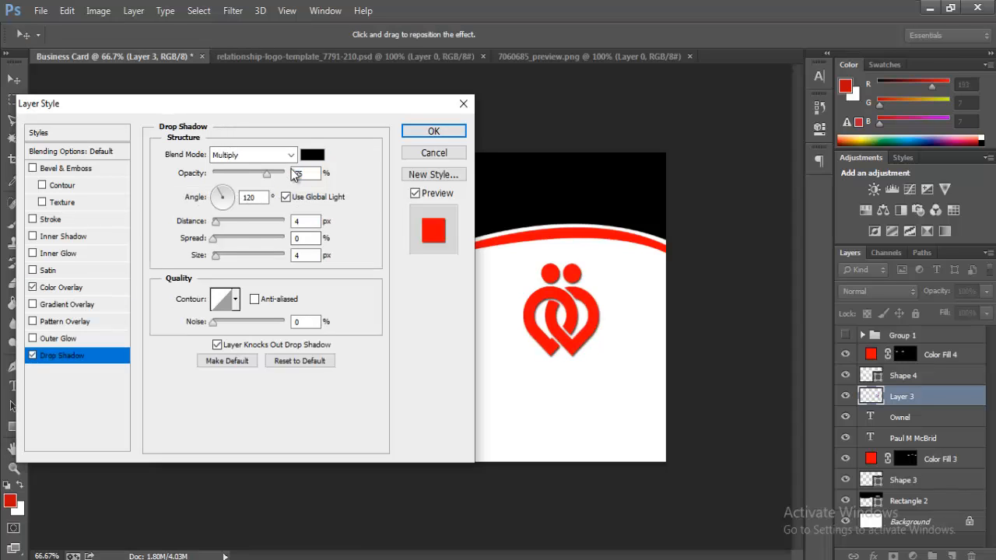
{"action": "left_click_drag", "start_coordinate": [267, 173], "coordinate": [287, 176]}
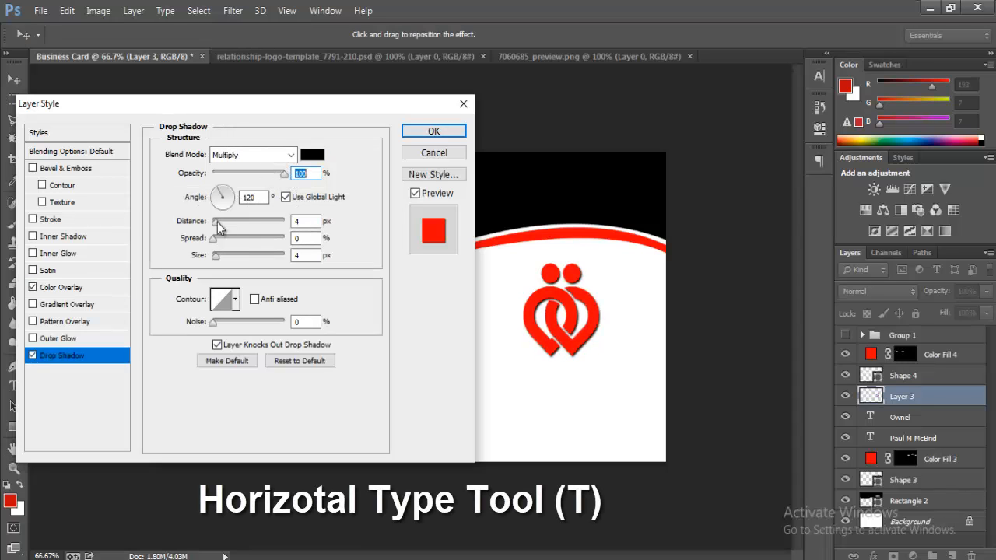
{"action": "left_click_drag", "start_coordinate": [217, 222], "coordinate": [217, 224]}
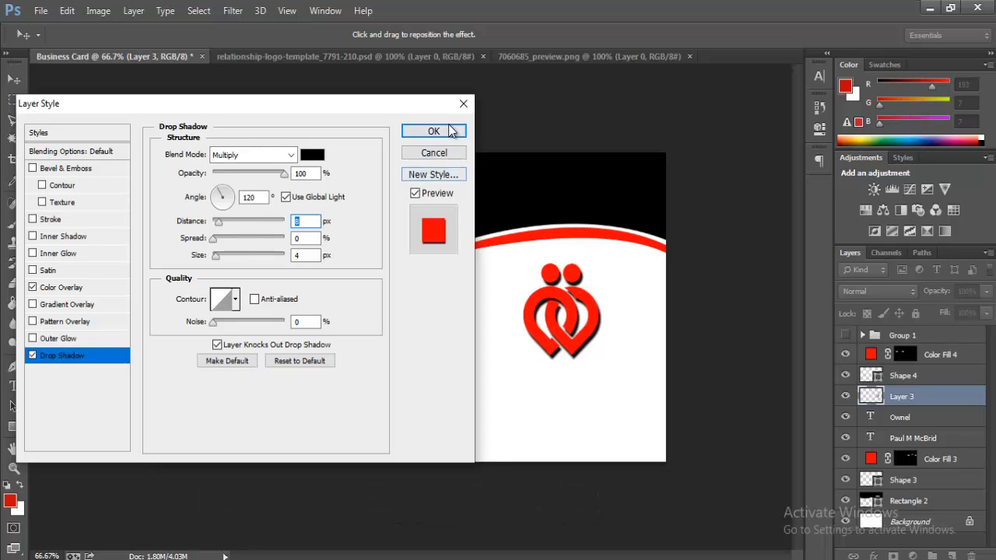
{"action": "left_click", "coordinate": [433, 132]}
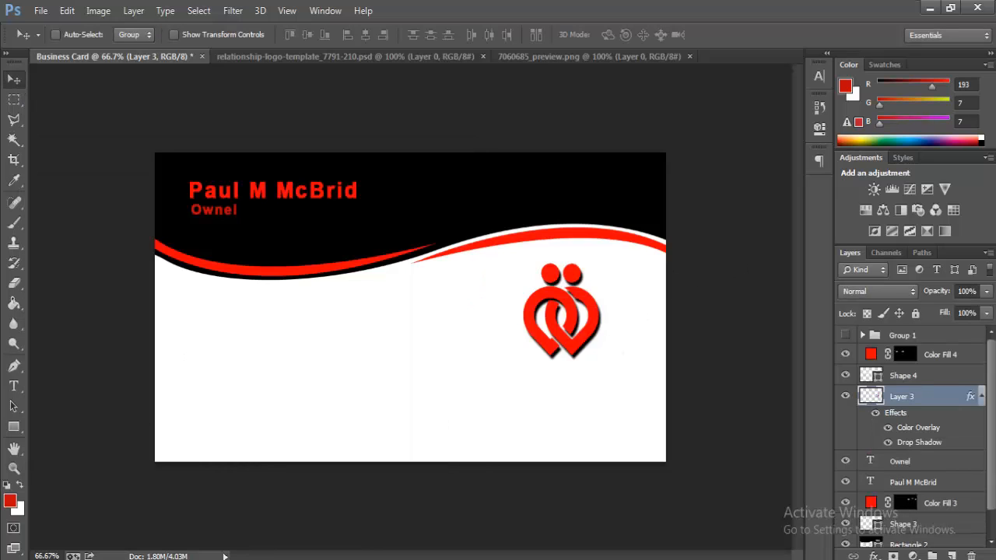
Step: Type RELATIONSHIP and move it directly under the logo
{"action": "left_click", "coordinate": [14, 387]}
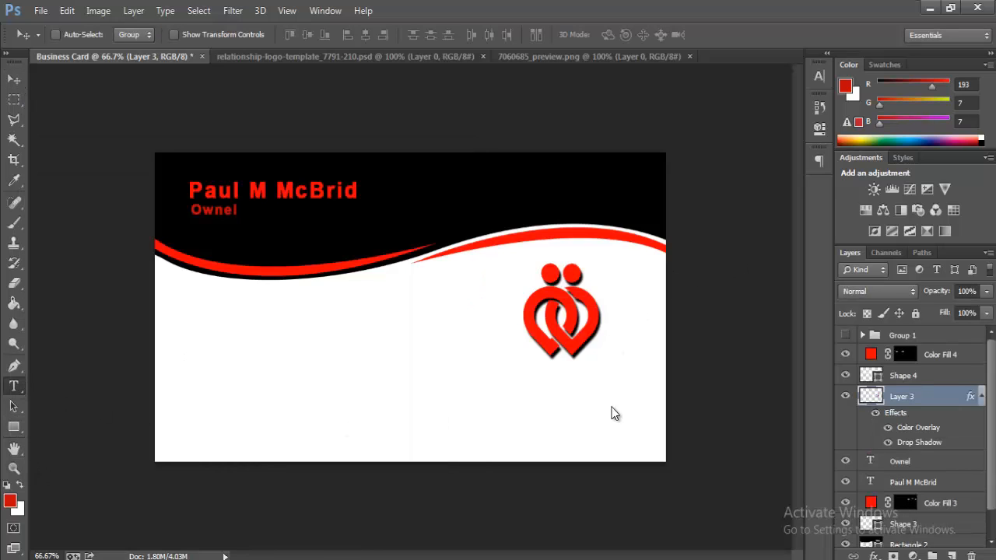
{"action": "left_click", "coordinate": [493, 381]}
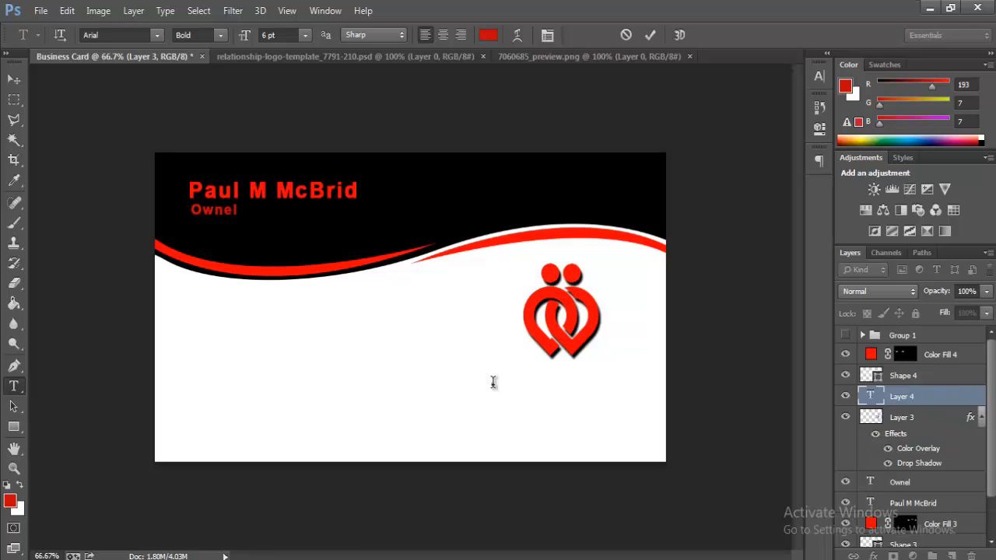
{"action": "type", "text": "RELATIONSHIP"}
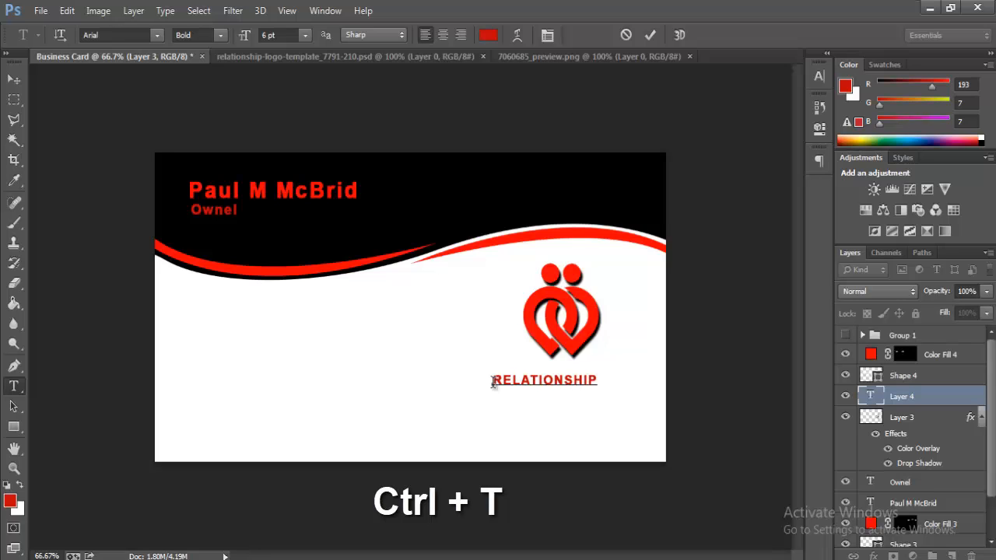
{"action": "left_click_drag", "start_coordinate": [589, 400], "coordinate": [600, 391]}
Step: Enlarge the RELATIONSHIP text to about 143% and commit it
{"action": "left_click", "coordinate": [41, 10]}
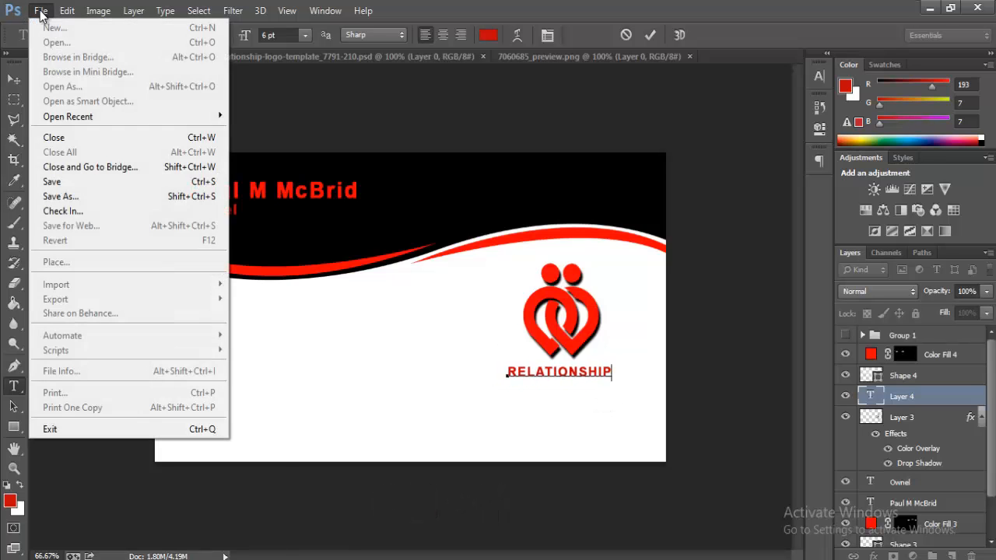
{"action": "mouse_move", "coordinate": [64, 16]}
{"action": "left_click", "coordinate": [164, 281]}
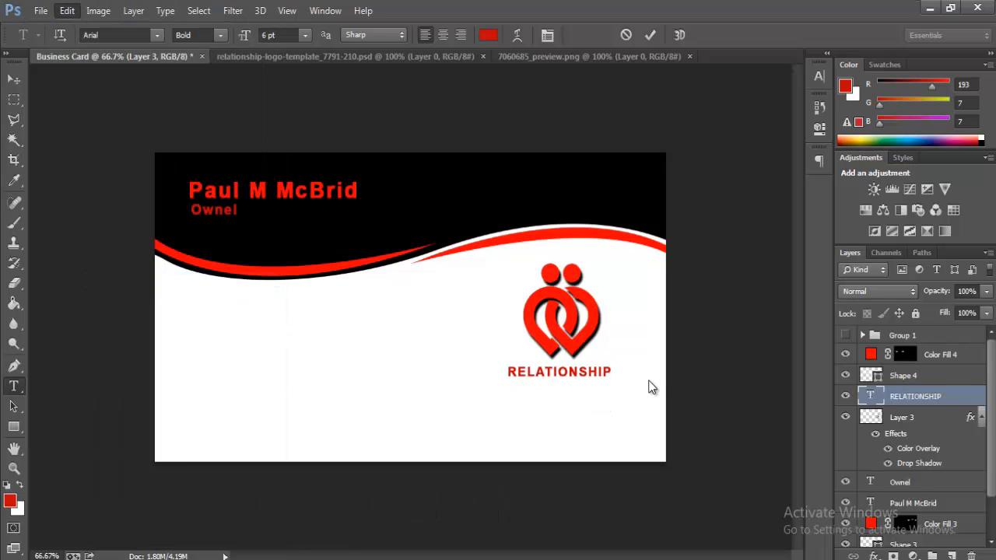
{"action": "left_click_drag", "start_coordinate": [614, 380], "coordinate": [320, 378]}
{"action": "key", "text": "Return"}
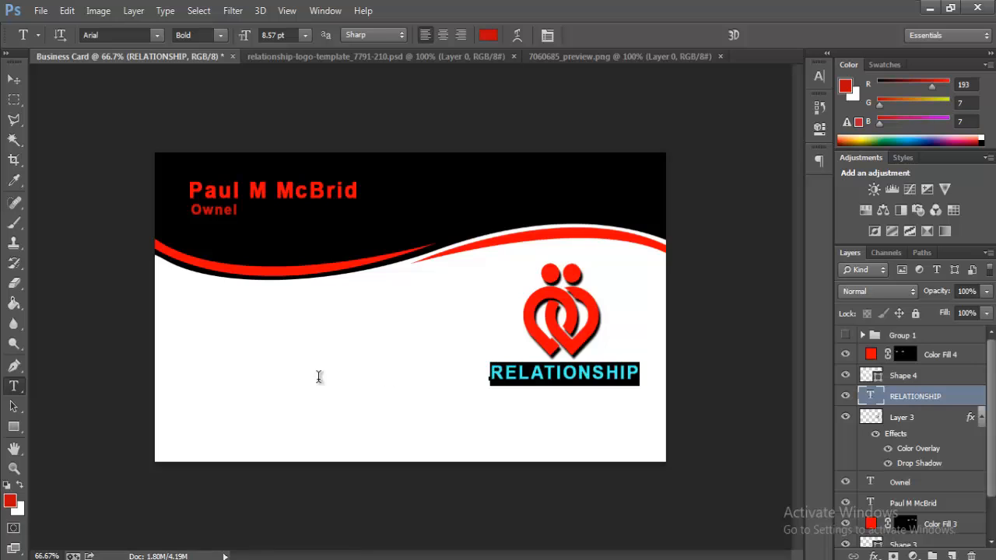
{"action": "left_click", "coordinate": [545, 35]}
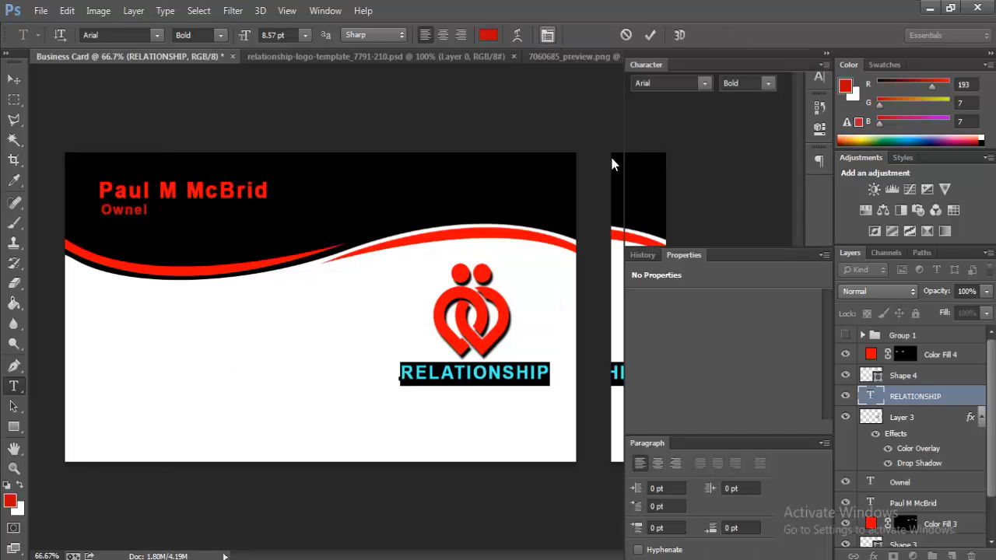
{"action": "left_click", "coordinate": [826, 54]}
{"action": "left_click", "coordinate": [557, 374]}
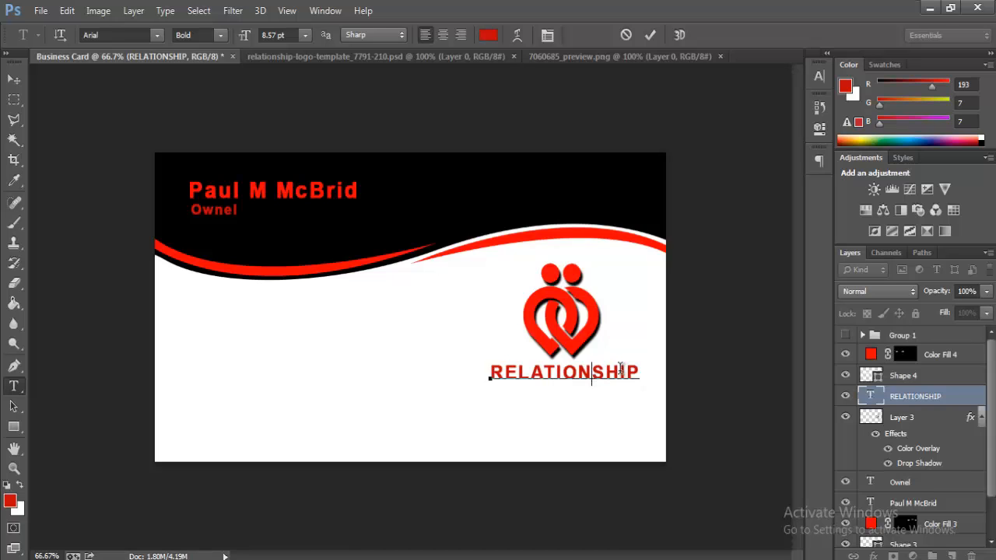
{"action": "left_click", "coordinate": [650, 35]}
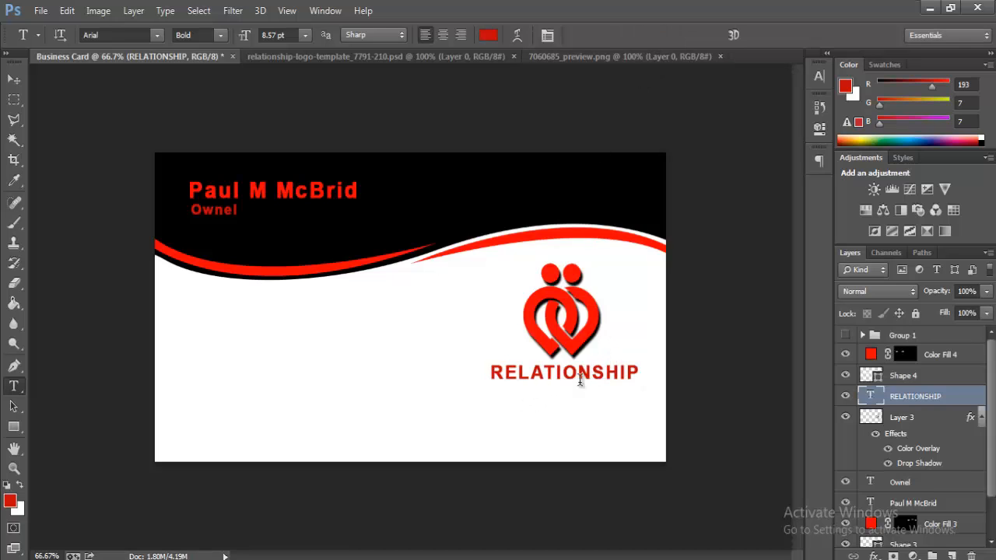
Step: Colour the RELATIONSHIP text black
{"action": "left_click_drag", "start_coordinate": [625, 374], "coordinate": [324, 381]}
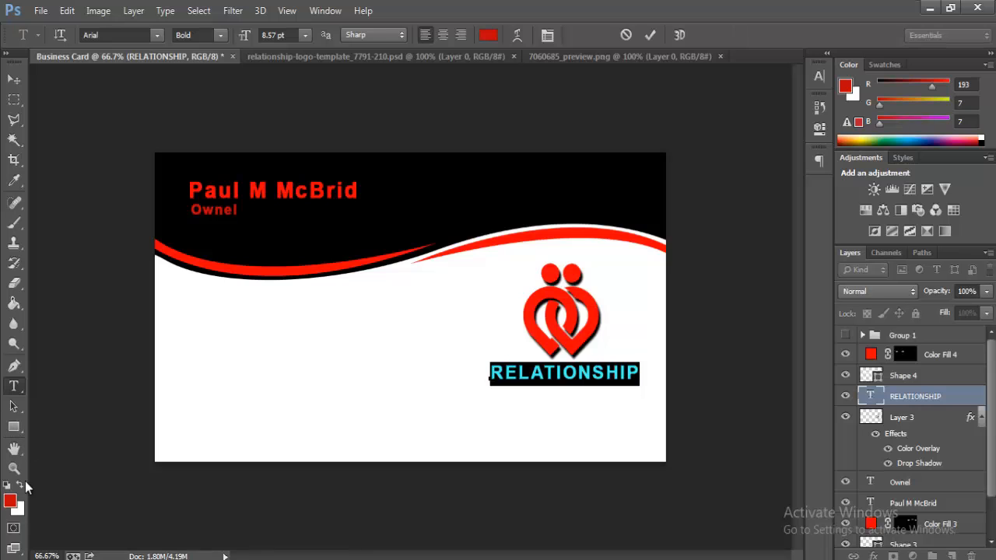
{"action": "left_click", "coordinate": [10, 501]}
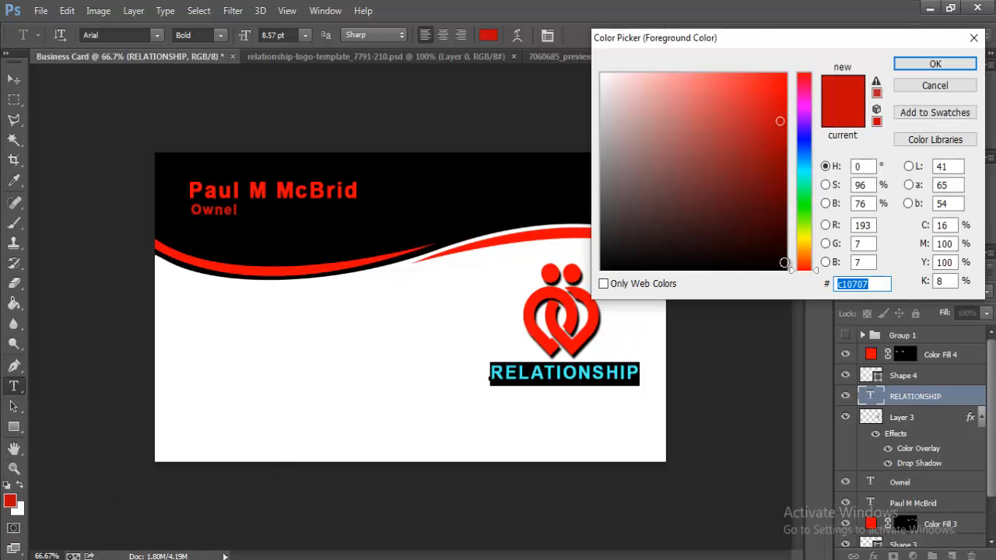
{"action": "left_click", "coordinate": [784, 263]}
{"action": "left_click", "coordinate": [935, 64]}
{"action": "key", "text": "ctrl+h"}
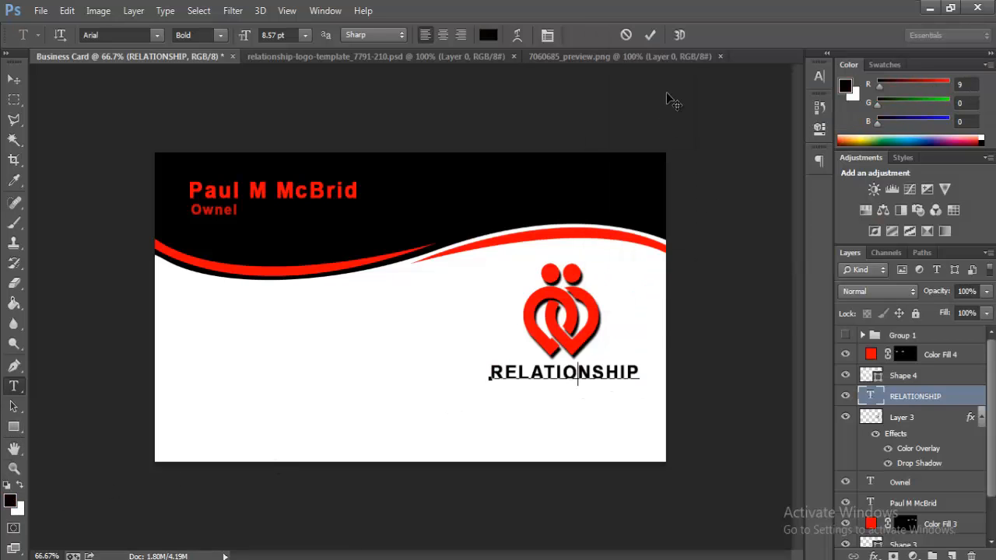
{"action": "left_click", "coordinate": [651, 34]}
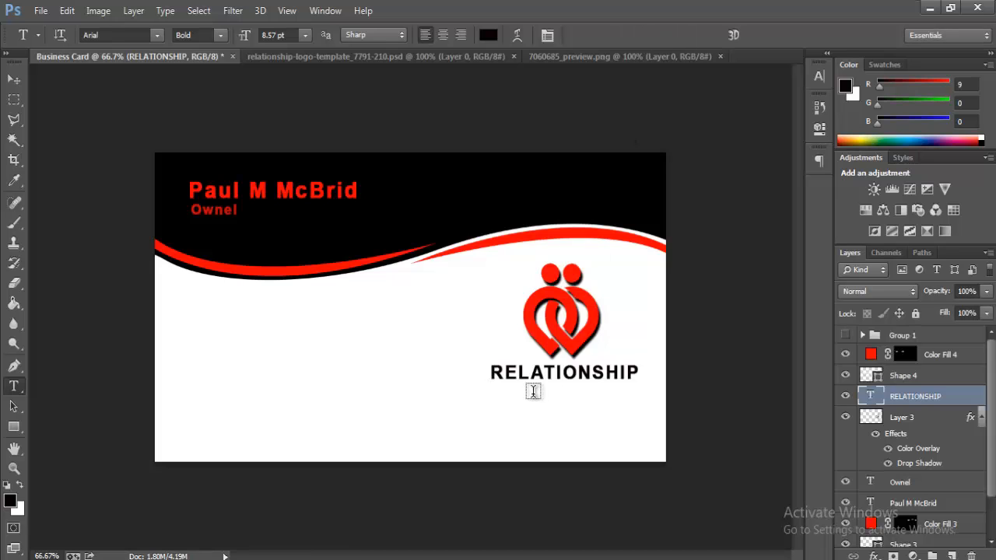
{"action": "left_click", "coordinate": [533, 392]}
Step: Set the tagline to regular weight, finish BUSINESS TAGLINE, and place it under RELATIONSHIP
{"action": "left_click", "coordinate": [220, 35]}
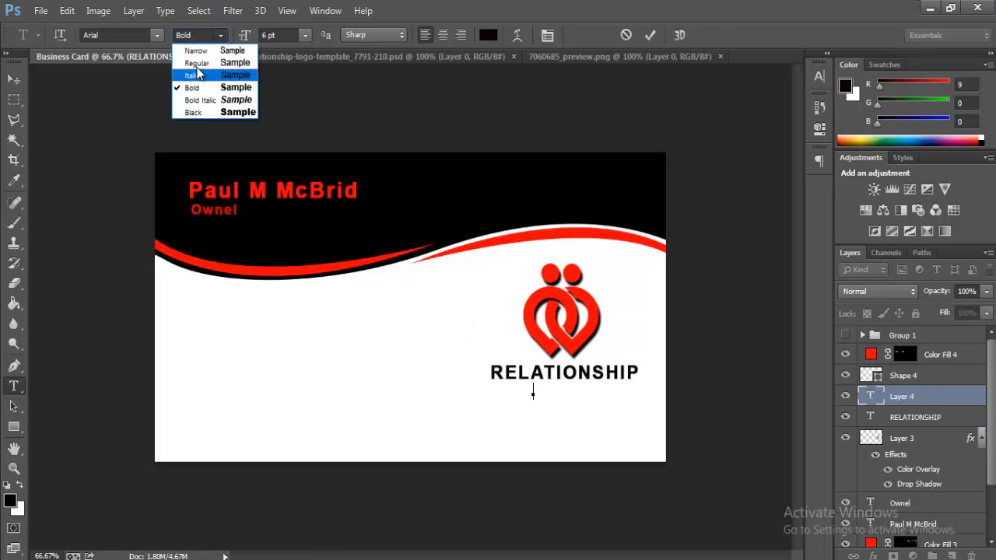
{"action": "left_click", "coordinate": [197, 63]}
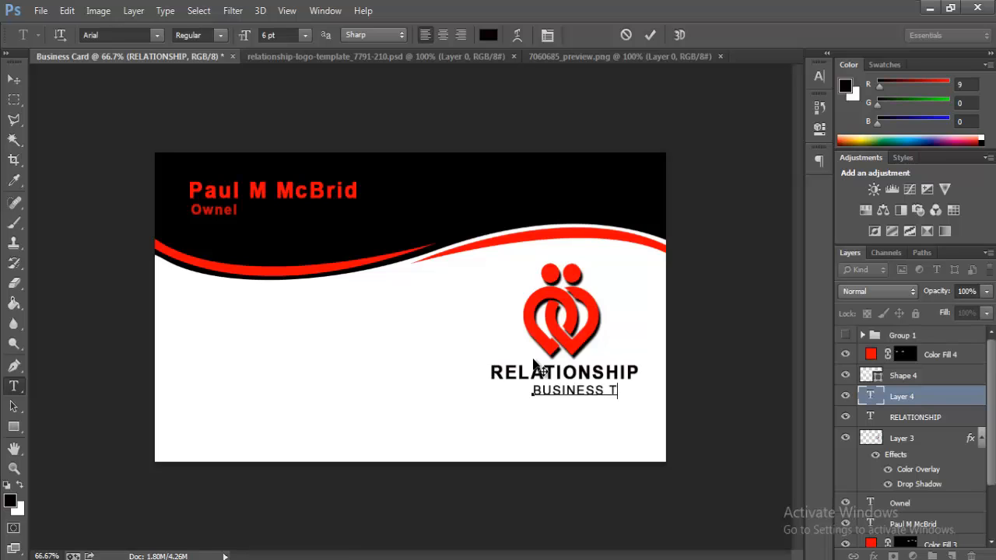
{"action": "type", "text": "NE"}
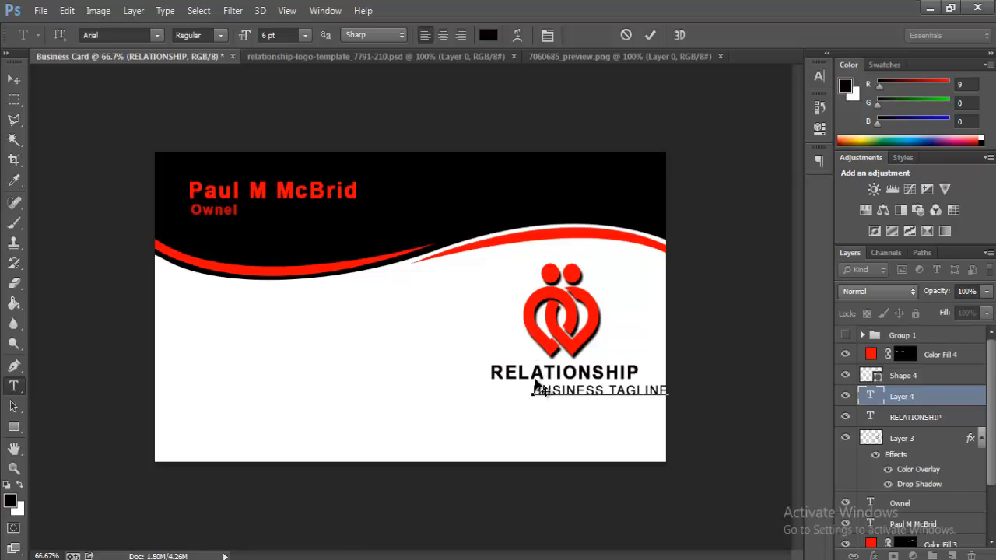
{"action": "left_click_drag", "start_coordinate": [614, 428], "coordinate": [579, 429]}
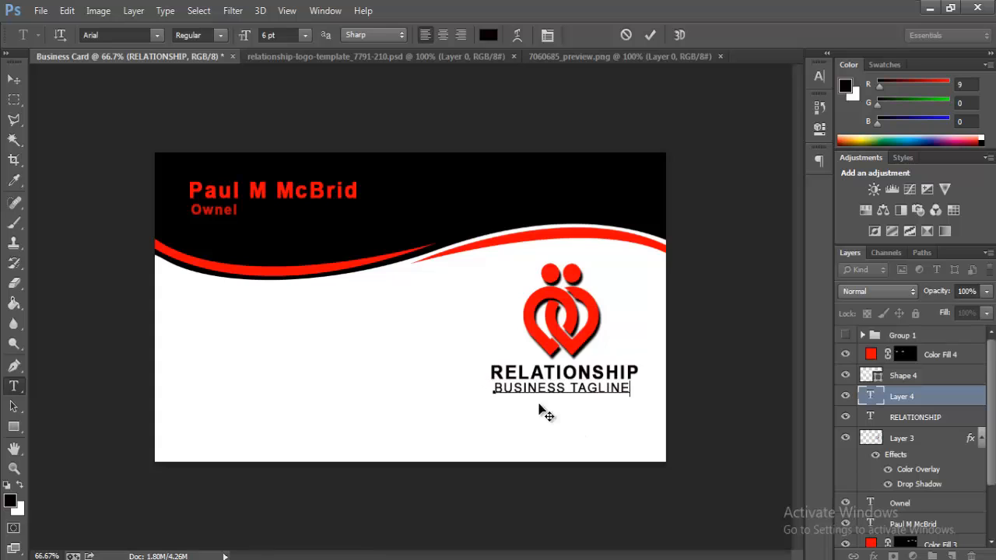
Step: Shrink the tagline to about 88% to fit the logo width
{"action": "left_click", "coordinate": [67, 11]}
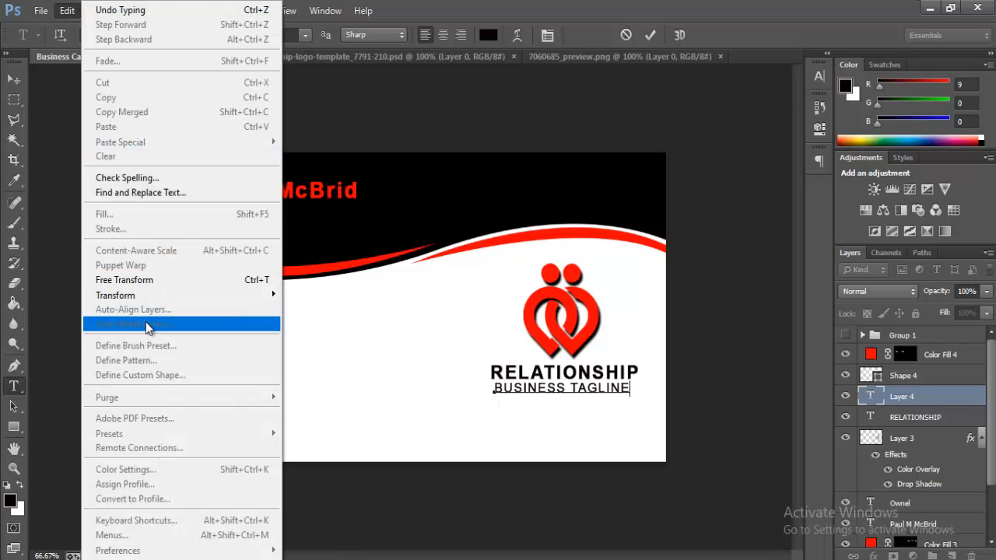
{"action": "left_click", "coordinate": [148, 281]}
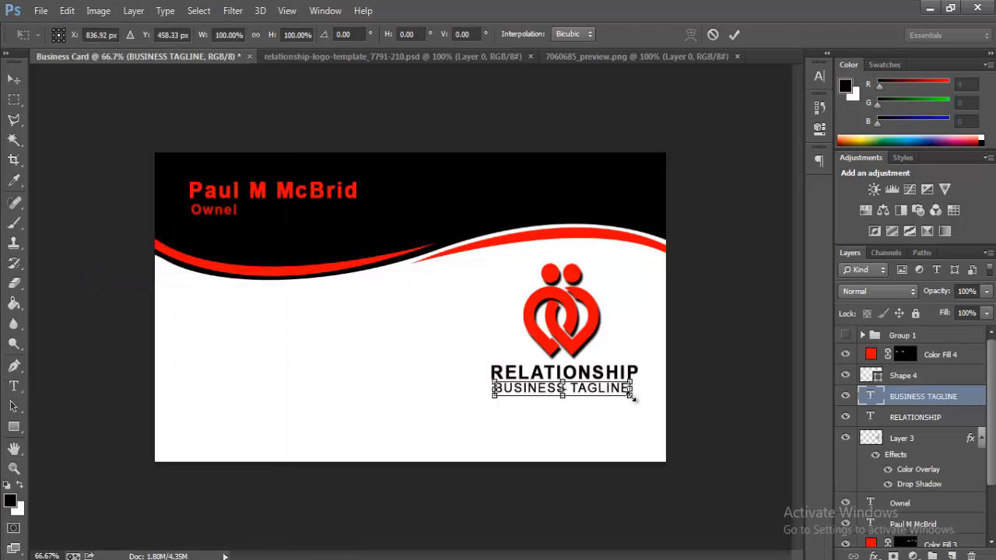
{"action": "left_click_drag", "start_coordinate": [630, 399], "coordinate": [623, 394]}
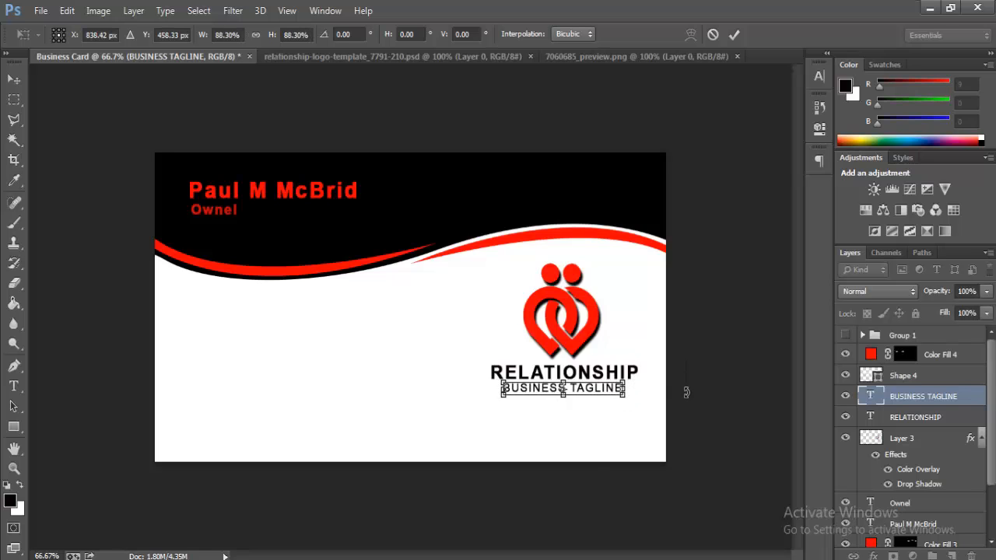
{"action": "key", "text": "Return"}
{"action": "key", "text": "t"}
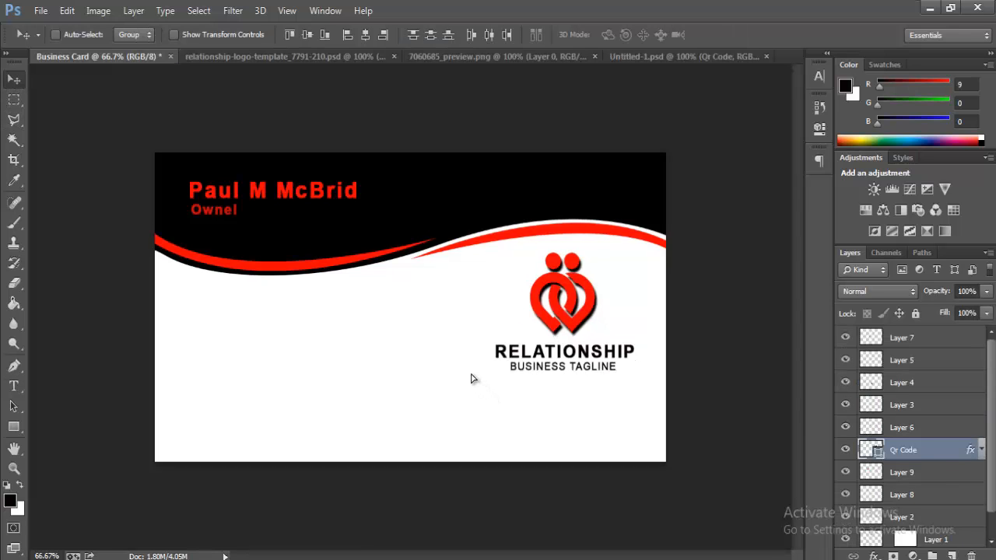
Step: Bring the QR code below the tagline, shrunk to about 91% and squared up
{"action": "left_click_drag", "start_coordinate": [472, 375], "coordinate": [464, 363]}
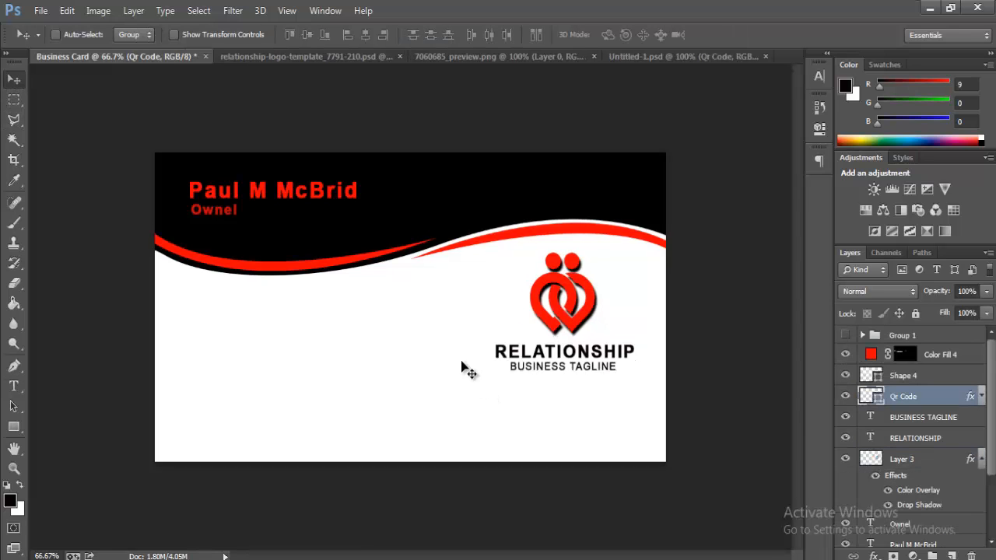
{"action": "left_click_drag", "start_coordinate": [480, 396], "coordinate": [551, 409]}
{"action": "left_click", "coordinate": [67, 11]}
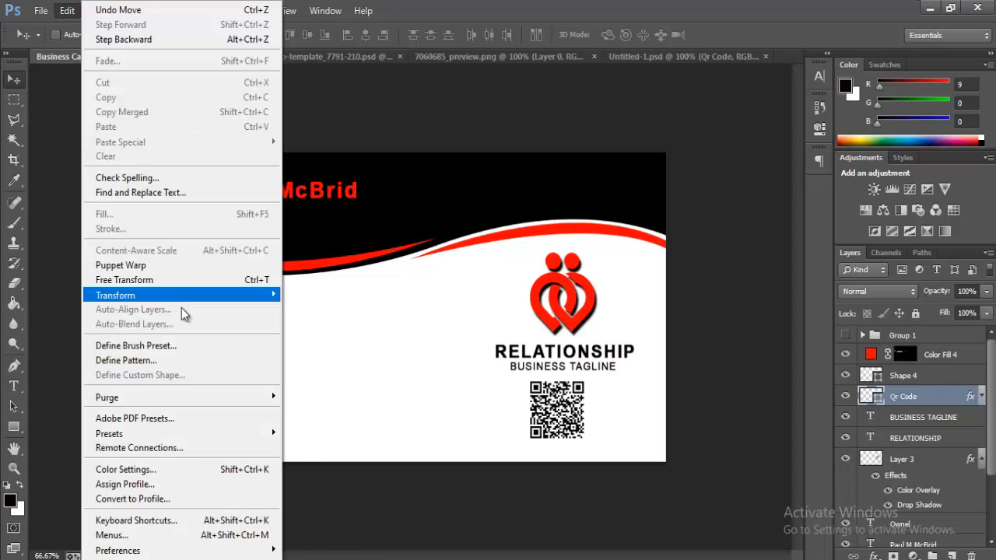
{"action": "left_click", "coordinate": [170, 280]}
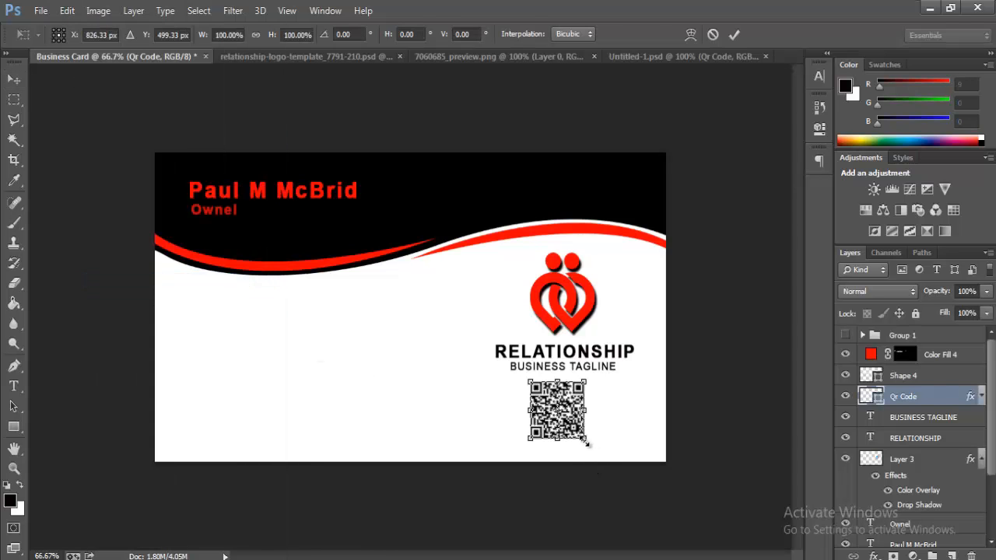
{"action": "left_click_drag", "start_coordinate": [587, 444], "coordinate": [585, 431]}
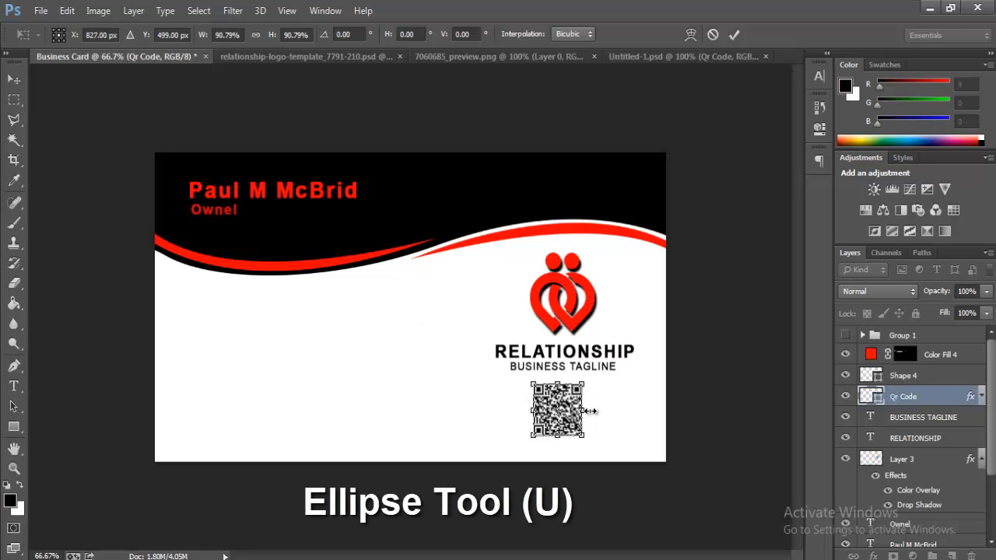
{"action": "left_click_drag", "start_coordinate": [591, 410], "coordinate": [597, 409]}
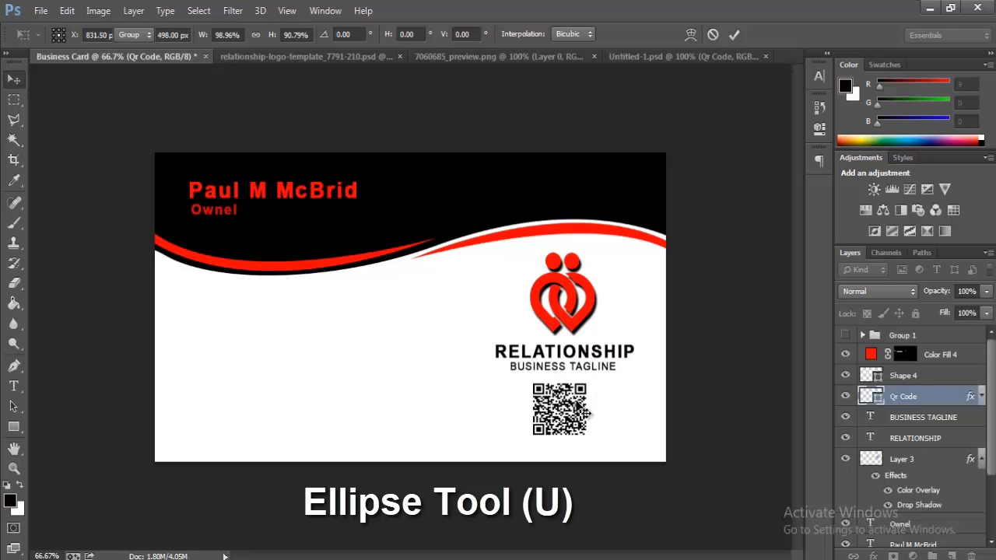
{"action": "key", "text": "Return"}
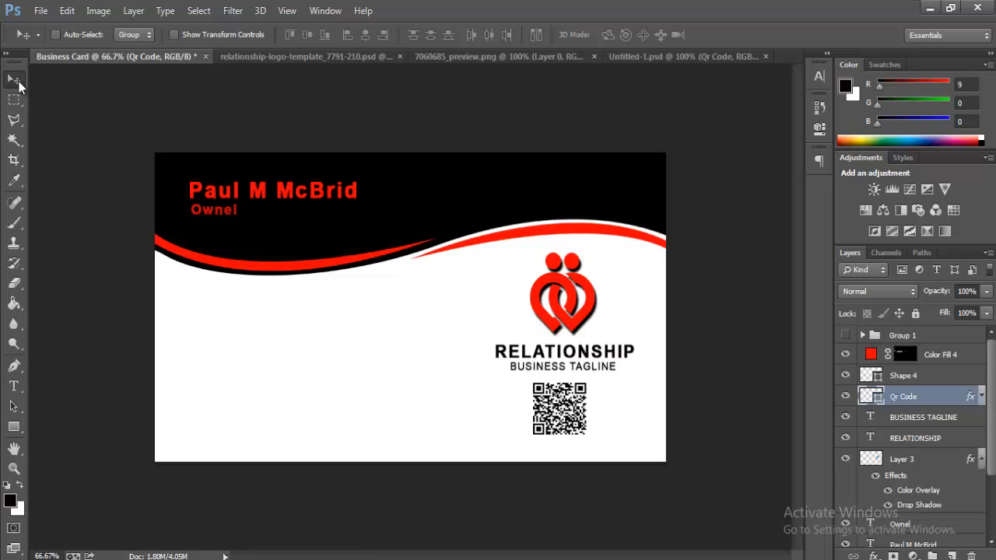
{"action": "left_click_drag", "start_coordinate": [13, 426], "coordinate": [71, 456]}
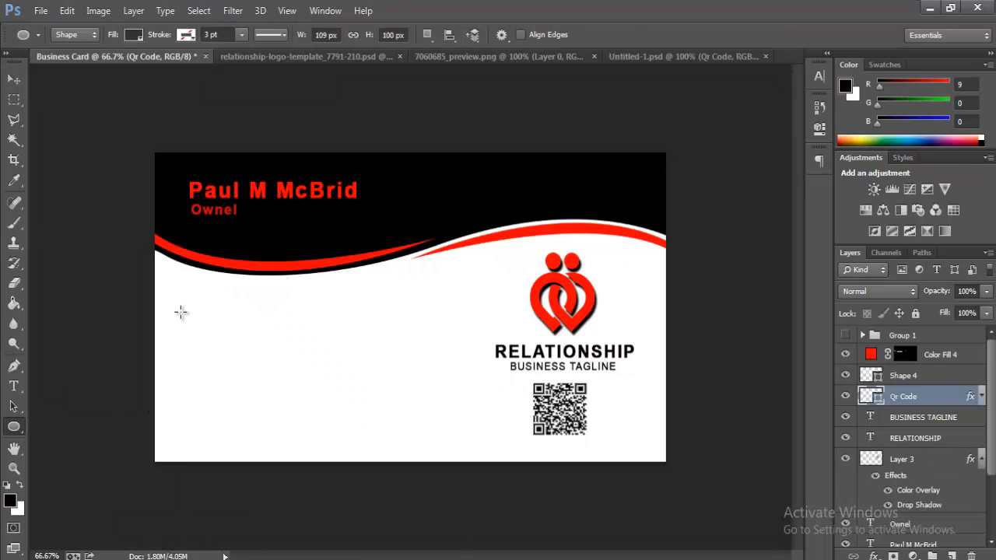
Step: Draw a small circle at the card's left side and fill it with the swoosh red
{"action": "left_click_drag", "start_coordinate": [181, 312], "coordinate": [214, 345]}
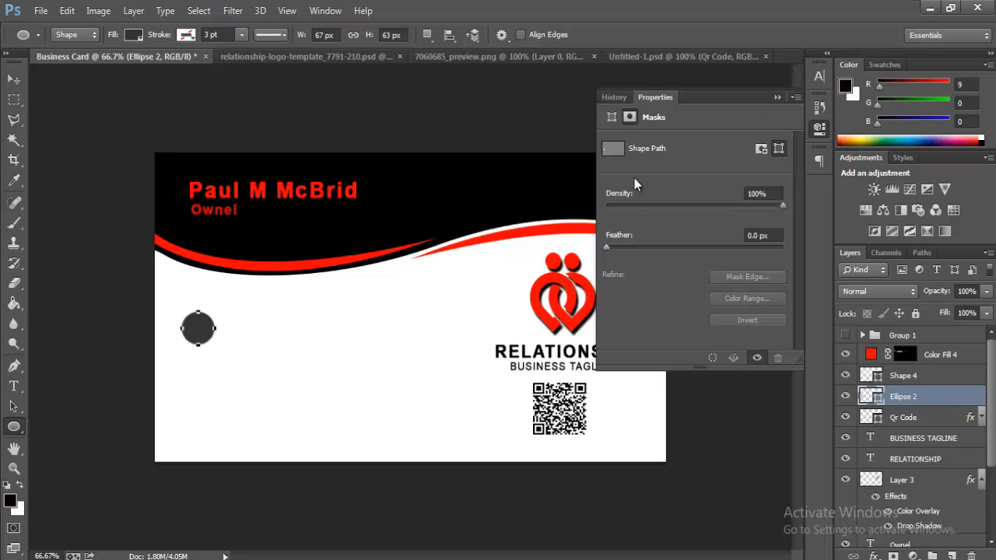
{"action": "left_click", "coordinate": [613, 117]}
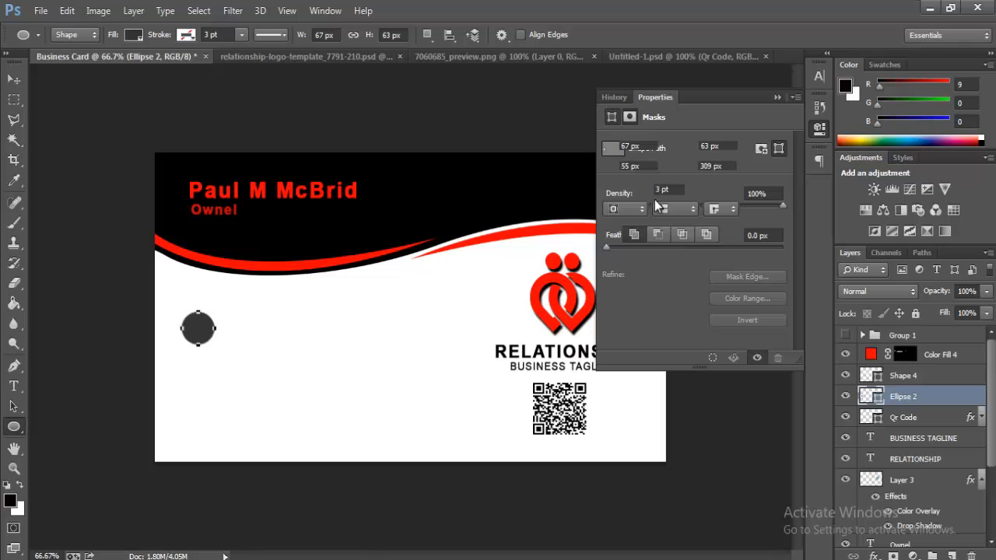
{"action": "left_click", "coordinate": [613, 190]}
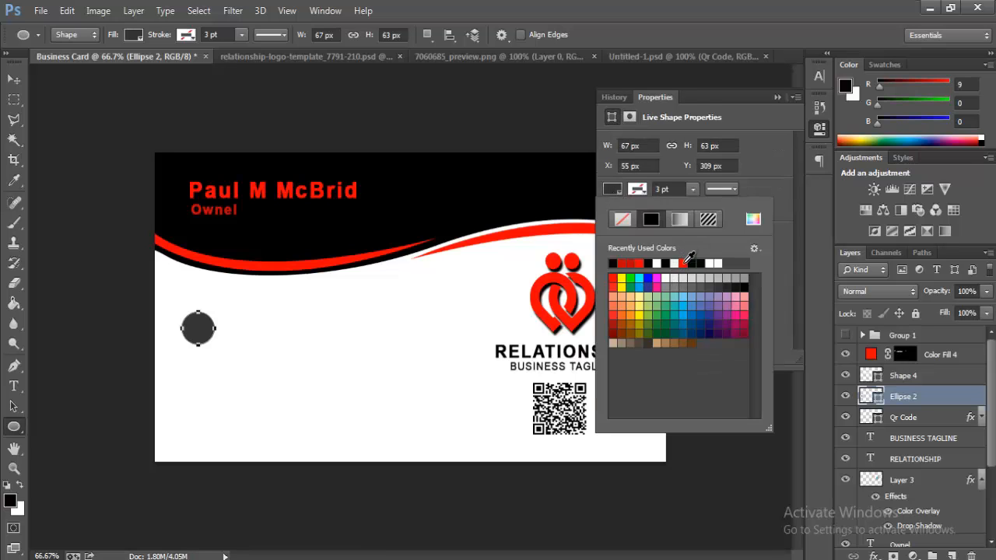
{"action": "left_click", "coordinate": [682, 263]}
{"action": "left_click", "coordinate": [770, 97]}
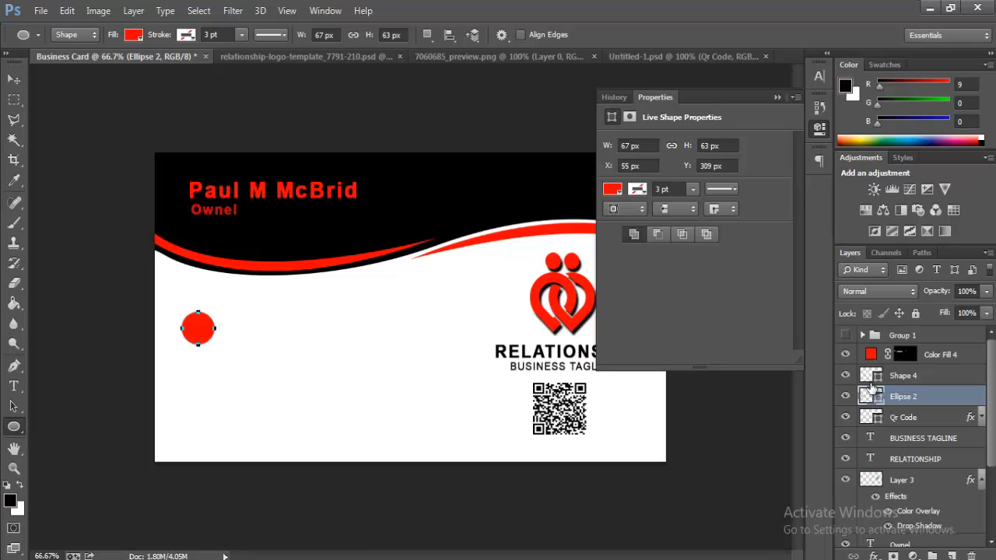
{"action": "left_click", "coordinate": [776, 95]}
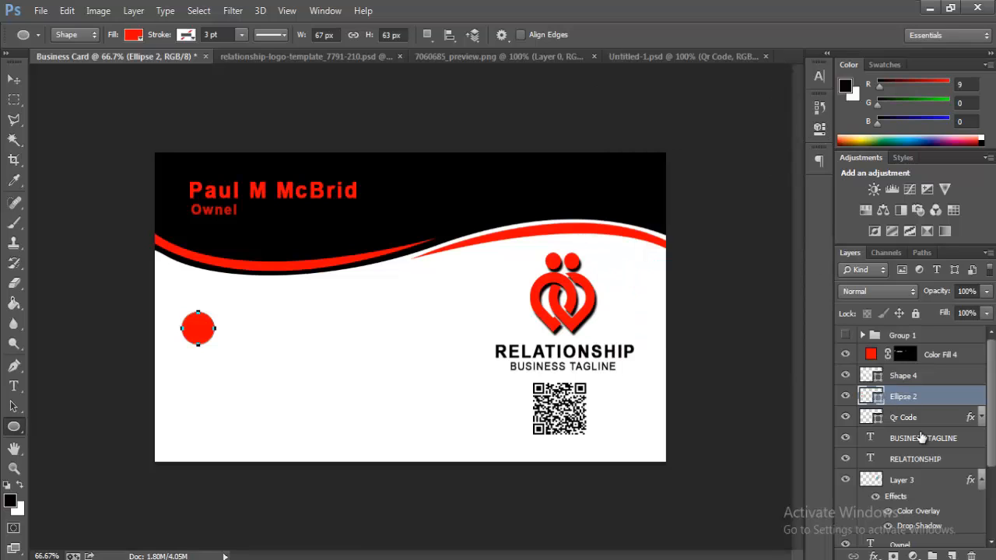
{"action": "double_click", "coordinate": [876, 398]}
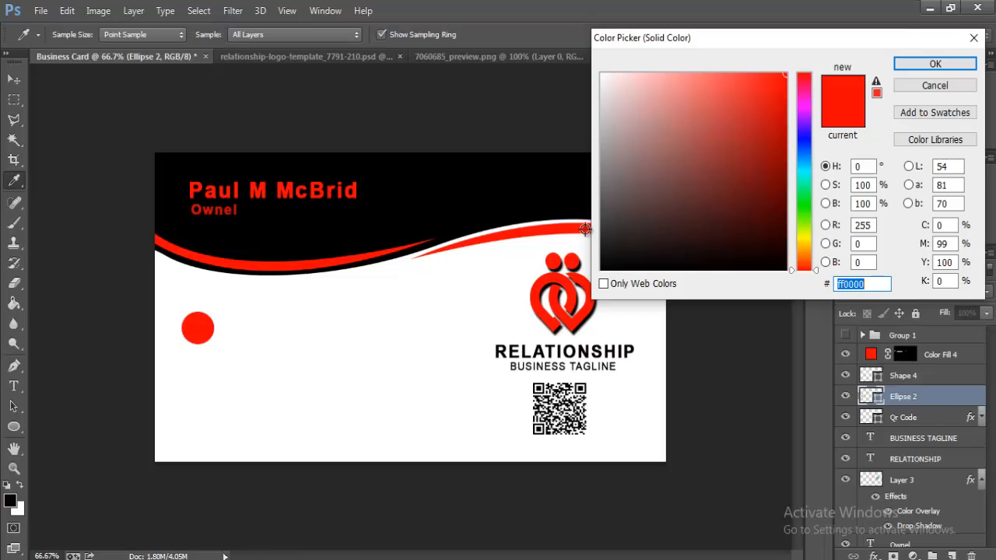
{"action": "left_click", "coordinate": [599, 228]}
{"action": "left_click", "coordinate": [945, 66]}
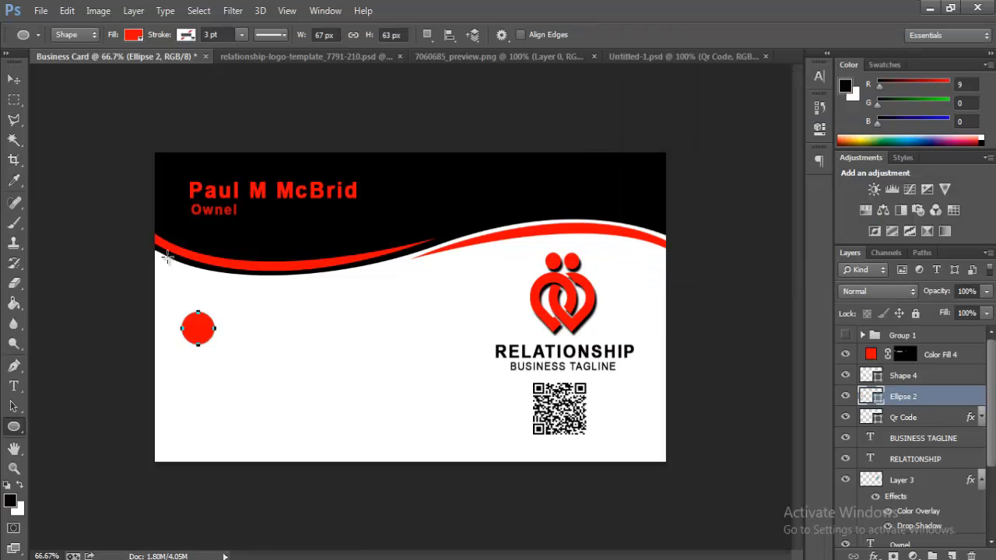
Step: Nudge the circle into place and give it a 4 px black stroke layer style
{"action": "left_click", "coordinate": [14, 80]}
{"action": "key", "text": "Left"}
{"action": "key", "text": "Left"}
{"action": "key", "text": "Left"}
{"action": "key", "text": "Left"}
{"action": "key", "text": "Left"}
{"action": "key", "text": "Left"}
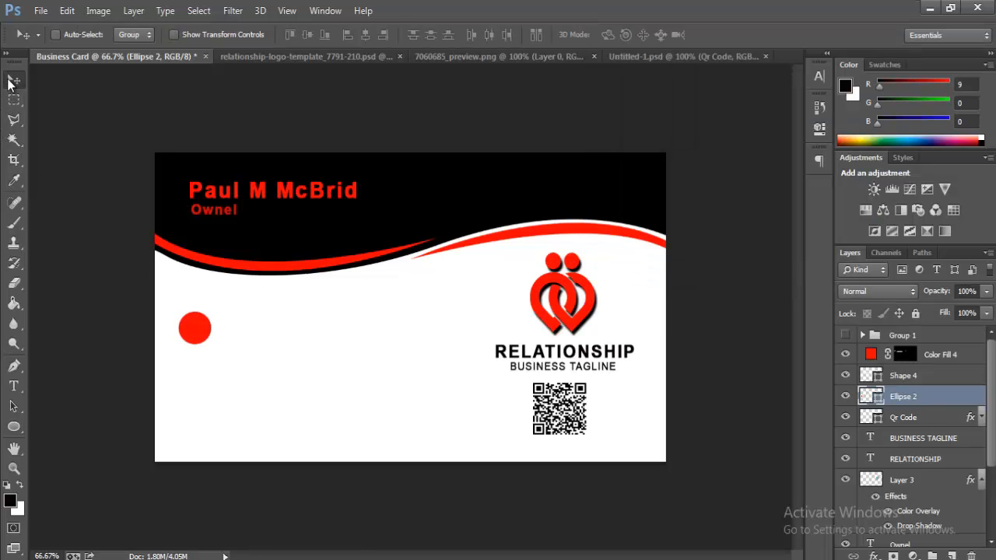
{"action": "key", "text": "Up"}
{"action": "key", "text": "Up"}
{"action": "key", "text": "Up"}
{"action": "key", "text": "Up"}
{"action": "key", "text": "Up"}
{"action": "key", "text": "Up"}
{"action": "right_click", "coordinate": [897, 395]}
{"action": "left_click", "coordinate": [638, 86]}
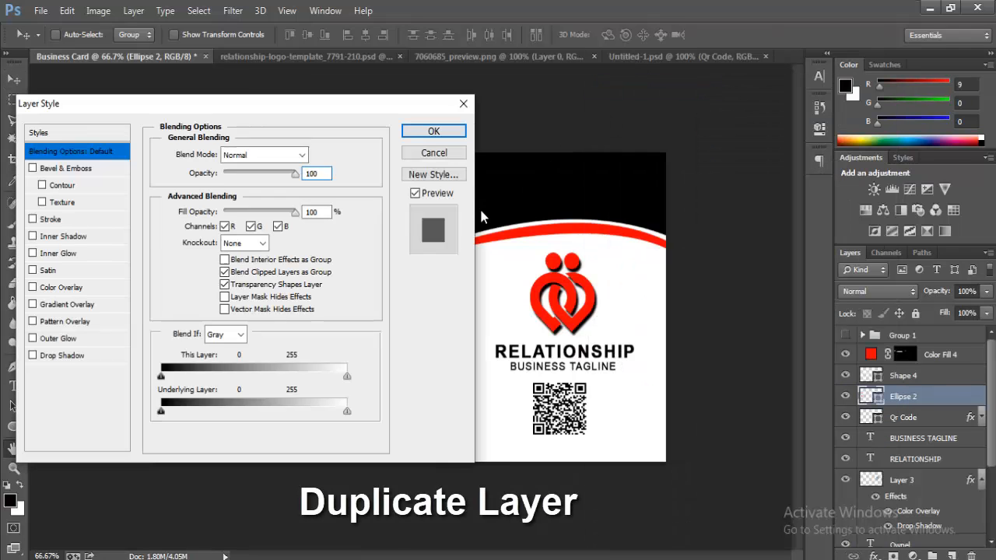
{"action": "left_click_drag", "start_coordinate": [237, 109], "coordinate": [707, 148]}
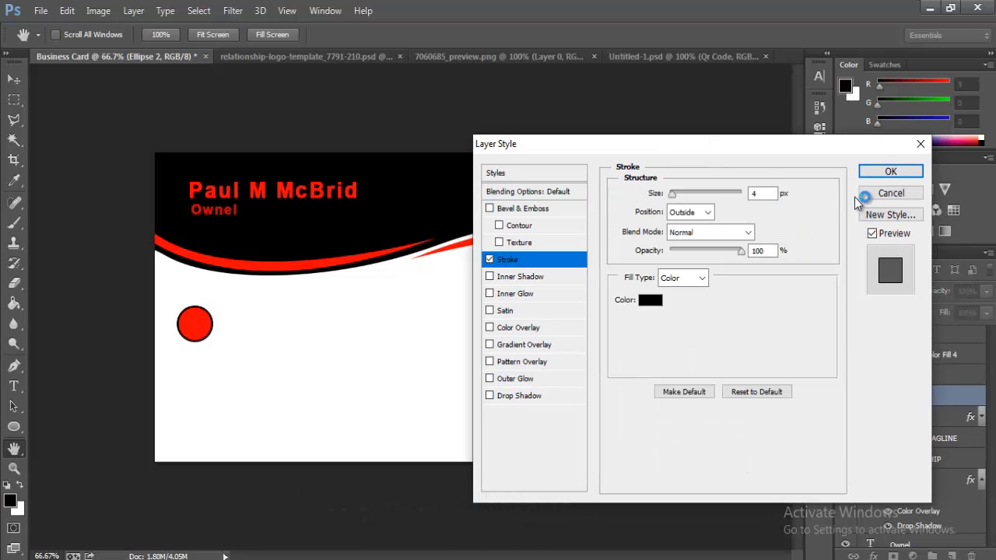
{"action": "left_click", "coordinate": [888, 174]}
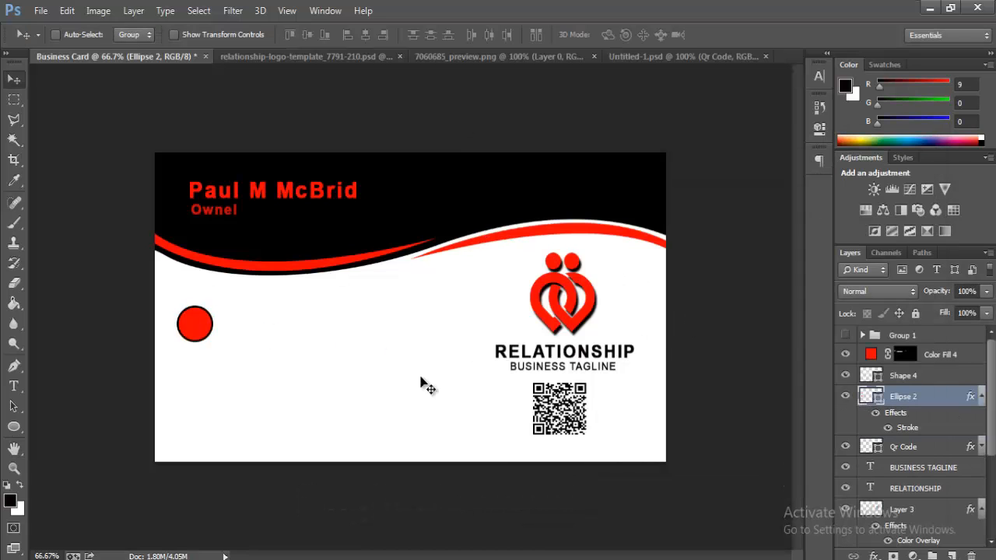
Step: Alt-drag two copies of the circle down, stacked evenly below the first
{"action": "left_click_drag", "start_coordinate": [197, 333], "coordinate": [198, 371]}
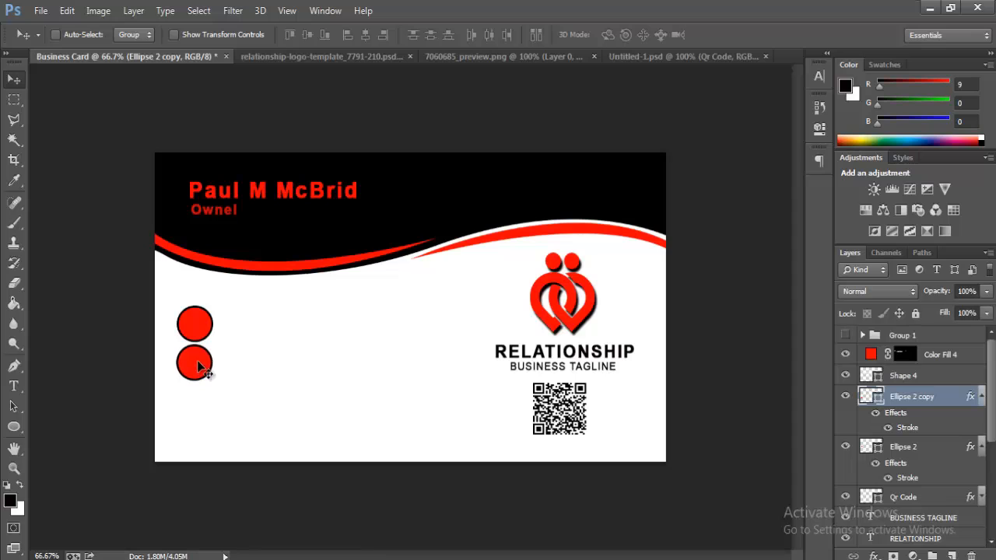
{"action": "left_click_drag", "start_coordinate": [200, 386], "coordinate": [202, 406]}
{"action": "key", "text": "Left"}
{"action": "key", "text": "Left"}
{"action": "key", "text": "Left"}
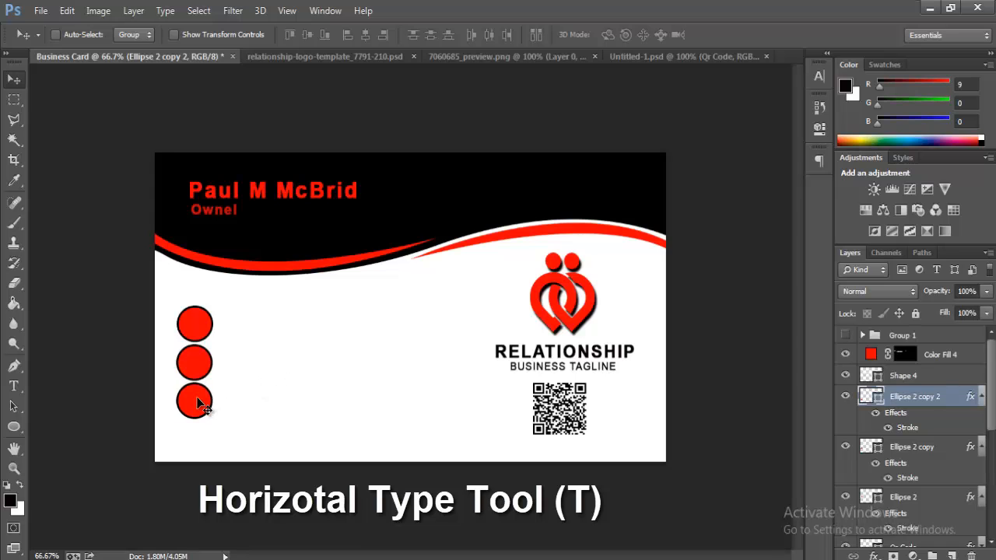
Step: Add a fourth circle below the third and type the phone number beside the phone circle
{"action": "left_click_drag", "start_coordinate": [200, 399], "coordinate": [197, 441]}
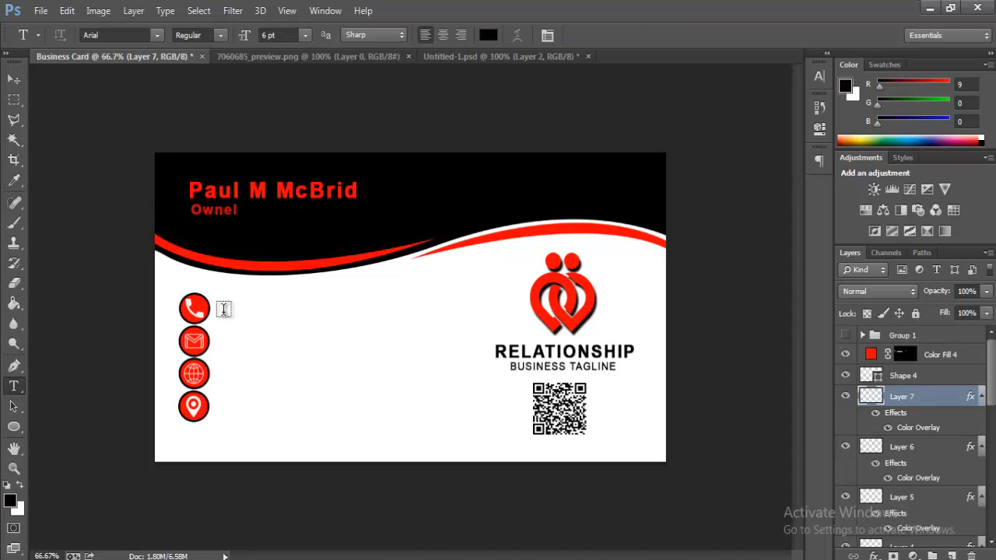
{"action": "left_click", "coordinate": [223, 311]}
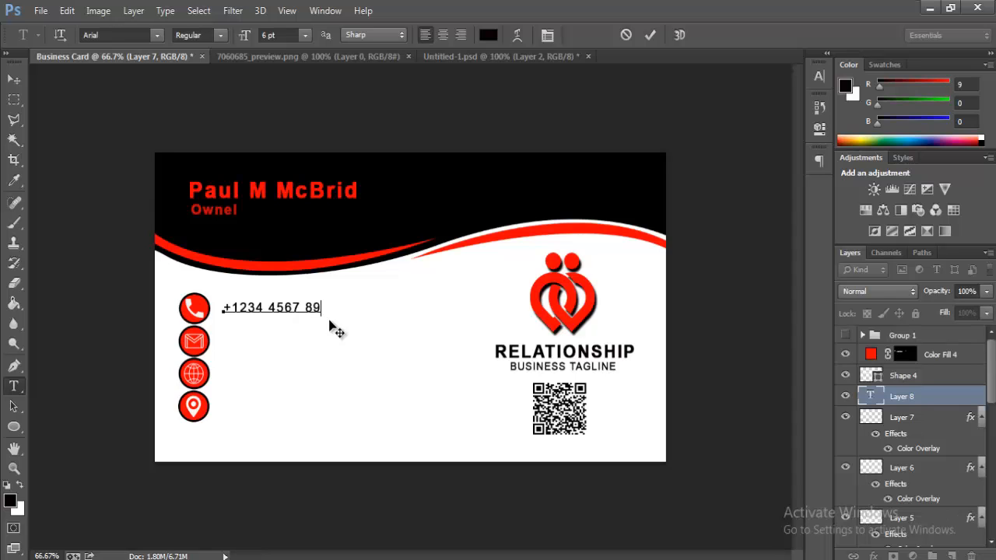
{"action": "mouse_move", "coordinate": [333, 329]}
{"action": "left_mouse_down"}
{"action": "mouse_move", "coordinate": [315, 335]}
{"action": "mouse_move", "coordinate": [325, 332]}
{"action": "left_mouse_up"}
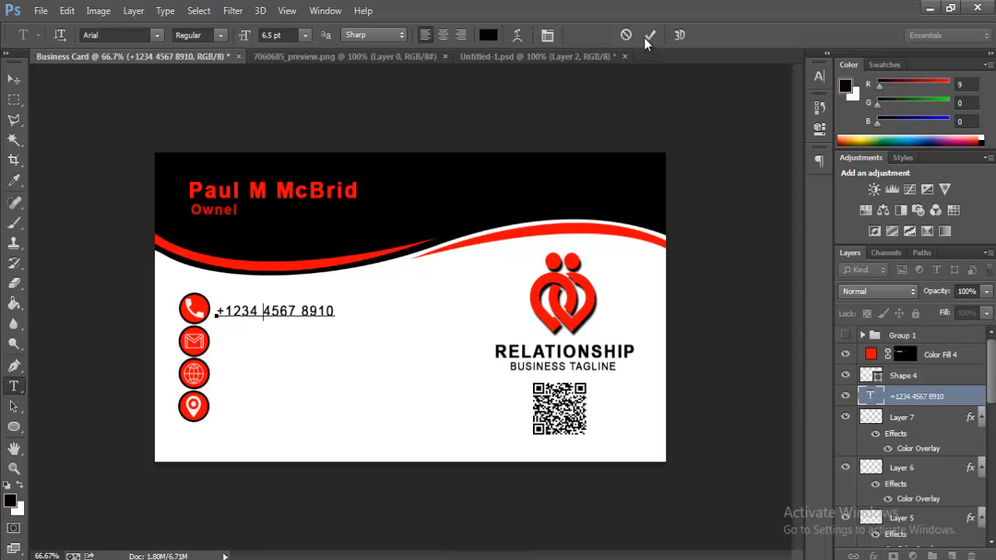
{"action": "left_click", "coordinate": [649, 36]}
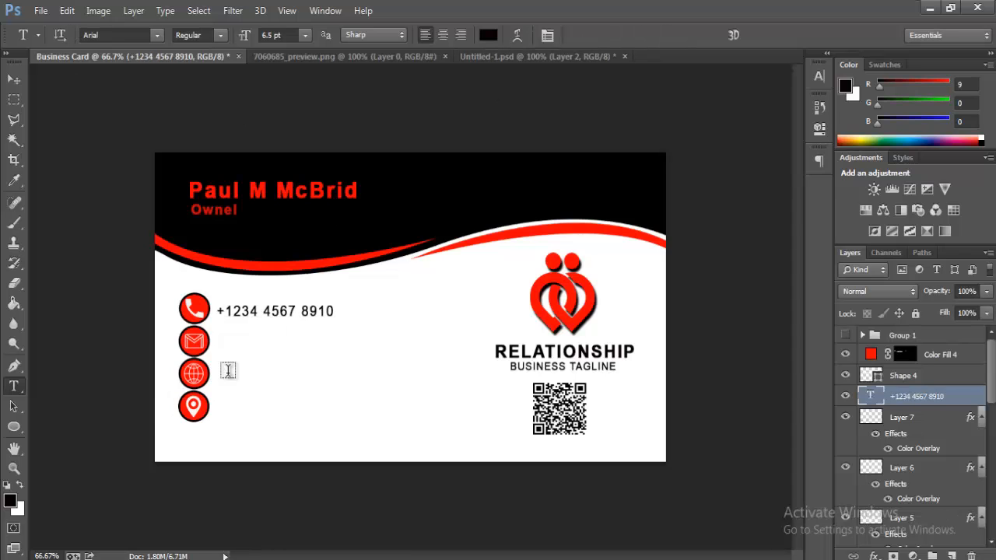
{"action": "left_click_drag", "start_coordinate": [277, 332], "coordinate": [274, 347]}
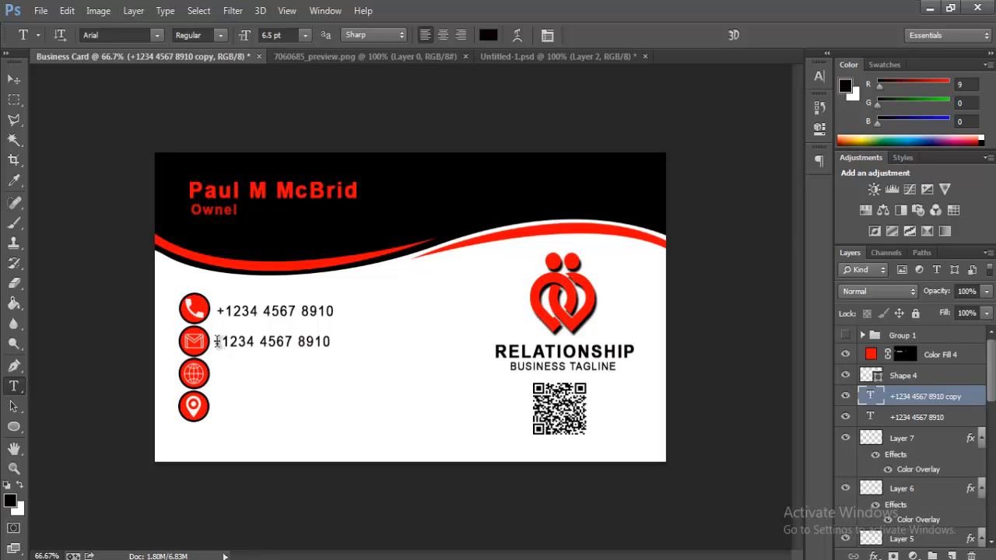
{"action": "left_click", "coordinate": [214, 342]}
{"action": "left_click_drag", "start_coordinate": [213, 342], "coordinate": [370, 352]}
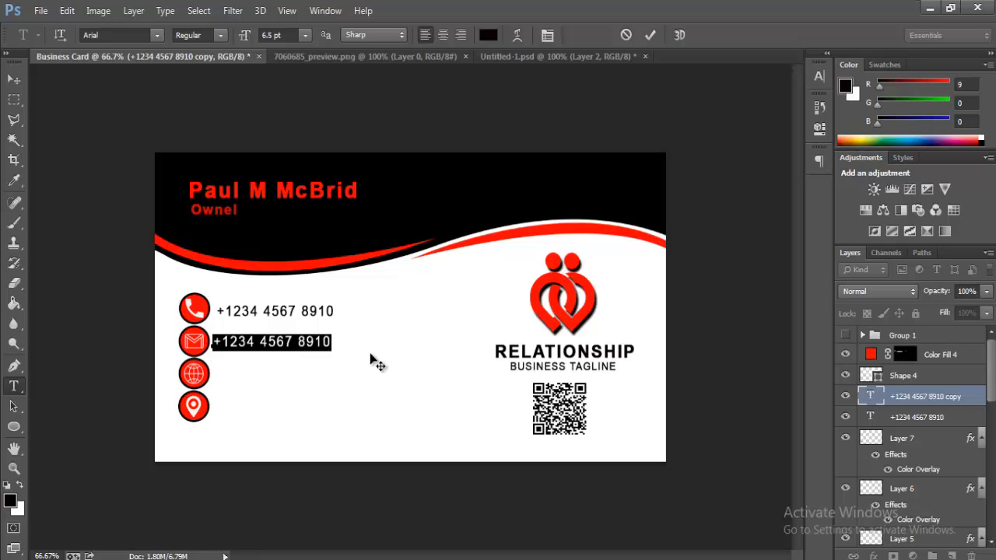
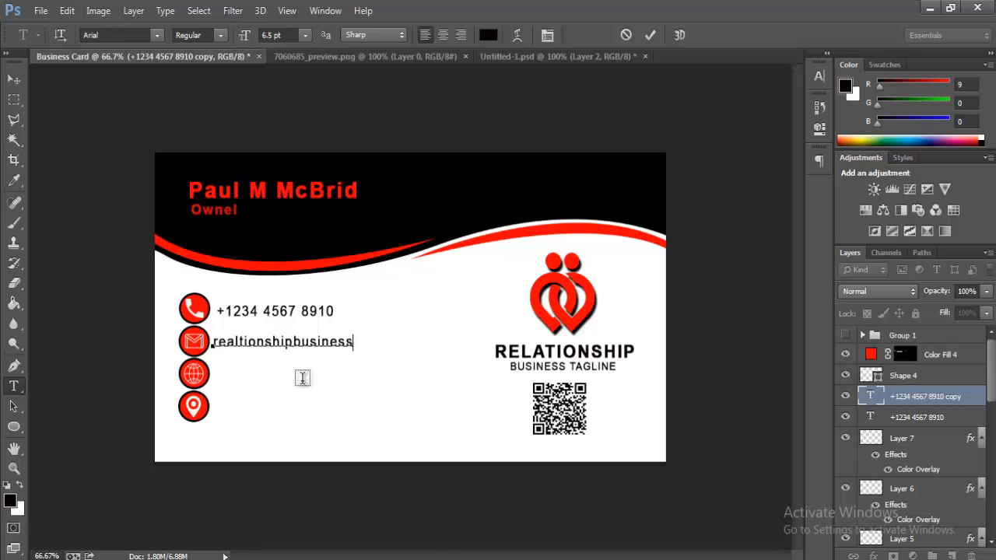
{"action": "type", "text": "@gma"}
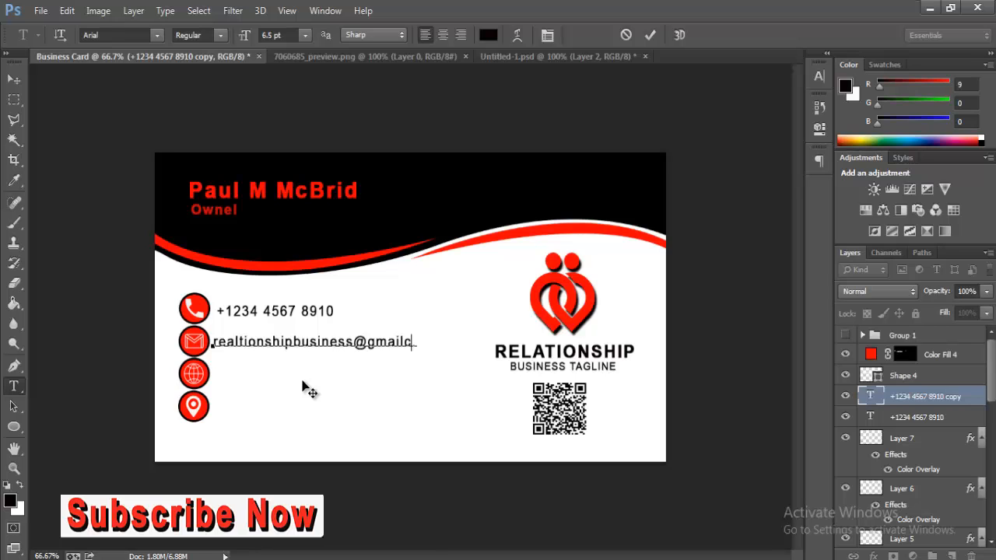
{"action": "type", "text": "il.com"}
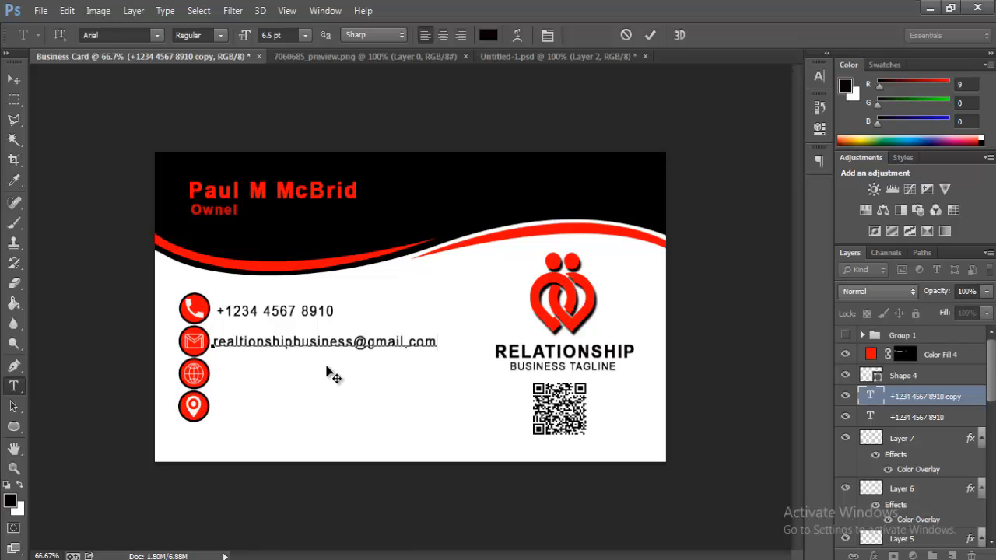
{"action": "left_click_drag", "start_coordinate": [322, 365], "coordinate": [325, 365]}
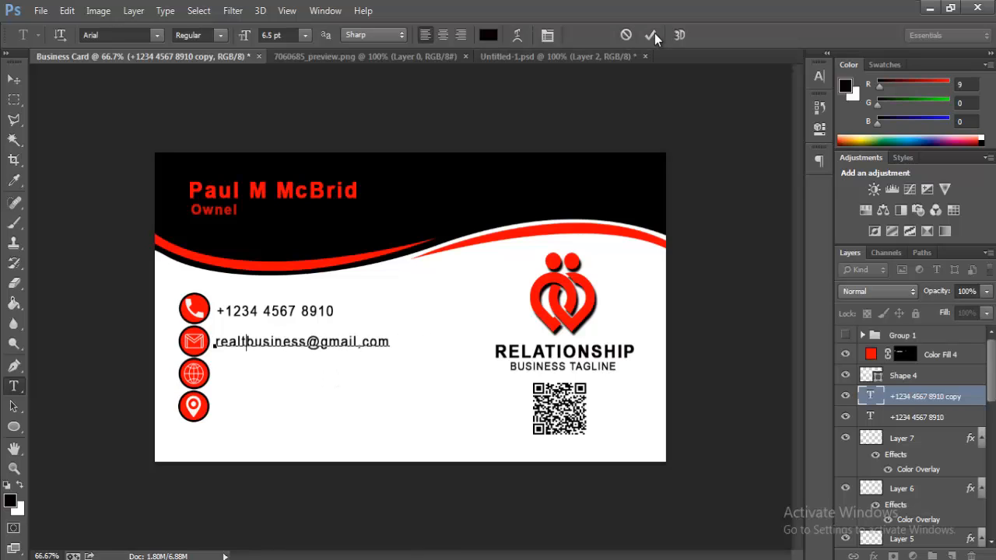
{"action": "left_click", "coordinate": [650, 35]}
{"action": "left_click", "coordinate": [284, 343]}
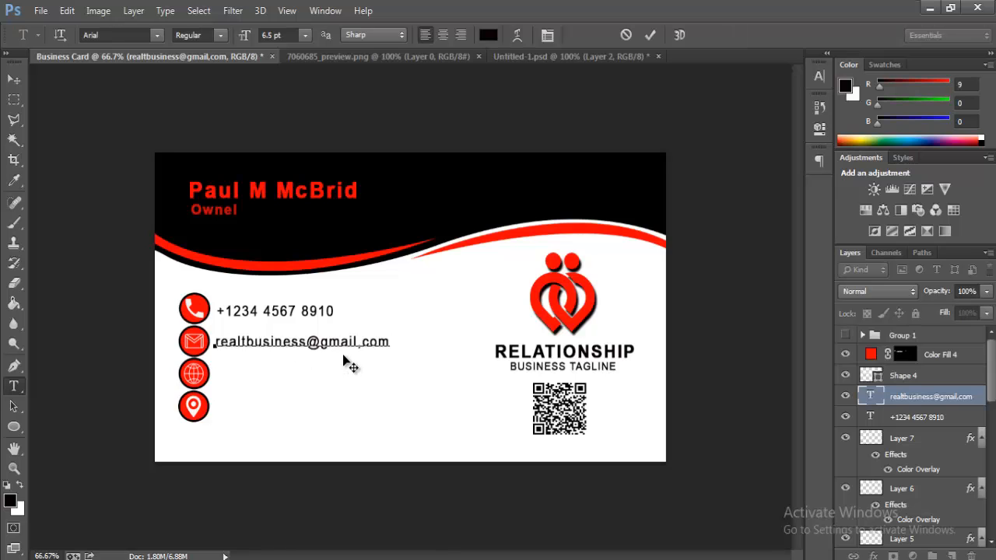
{"action": "left_click", "coordinate": [650, 35]}
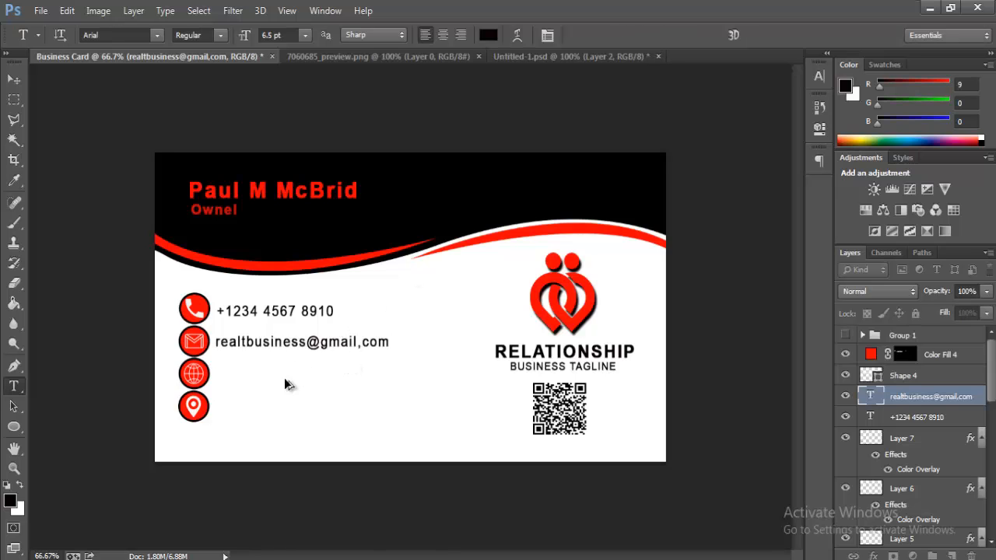
Step: Duplicate the e-mail line to the globe row, align it, and retype it as 'www realtionship.com'
{"action": "left_click_drag", "start_coordinate": [282, 348], "coordinate": [289, 378]}
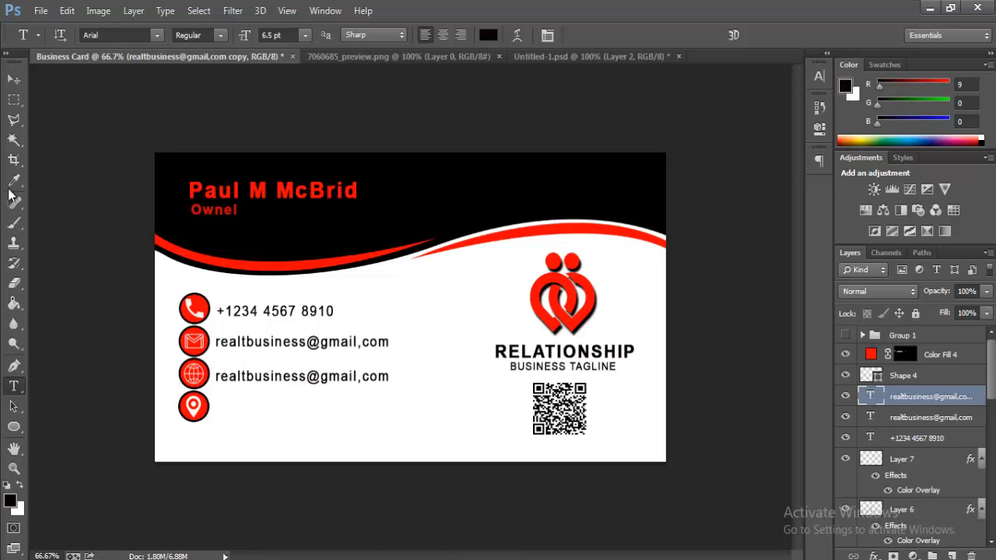
{"action": "left_click", "coordinate": [14, 80]}
{"action": "key", "text": "Up"}
{"action": "key", "text": "Up"}
{"action": "key", "text": "Up"}
{"action": "key", "text": "Up"}
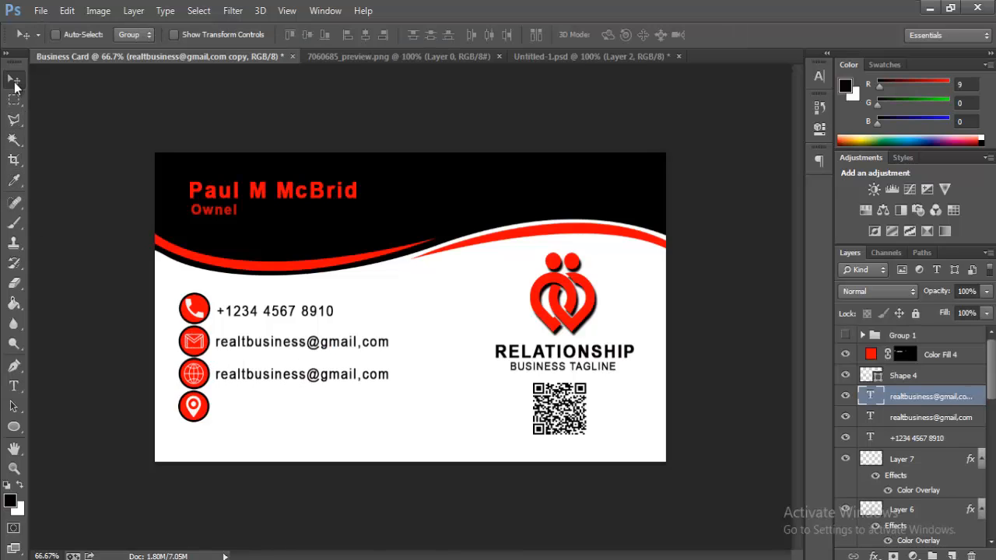
{"action": "key", "text": "Left"}
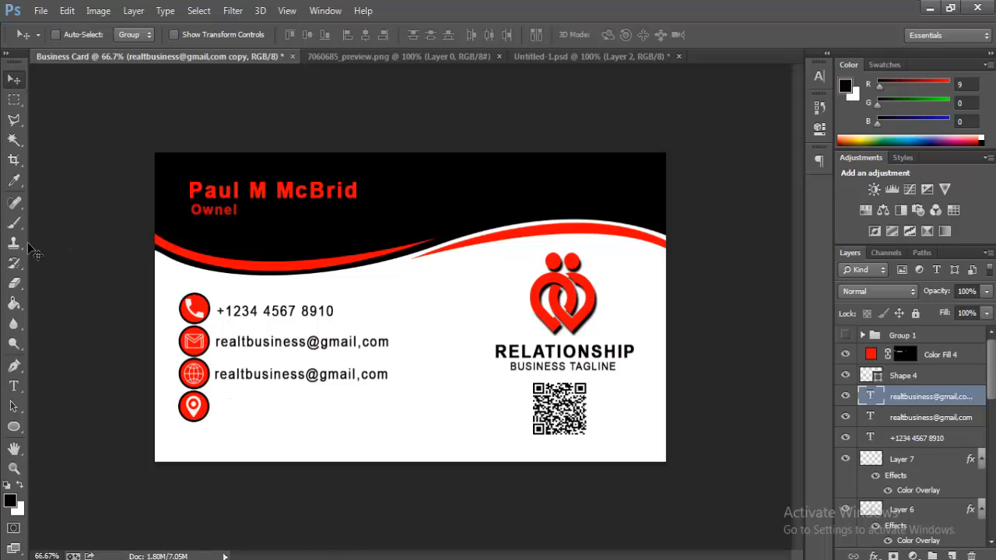
{"action": "left_click", "coordinate": [14, 386]}
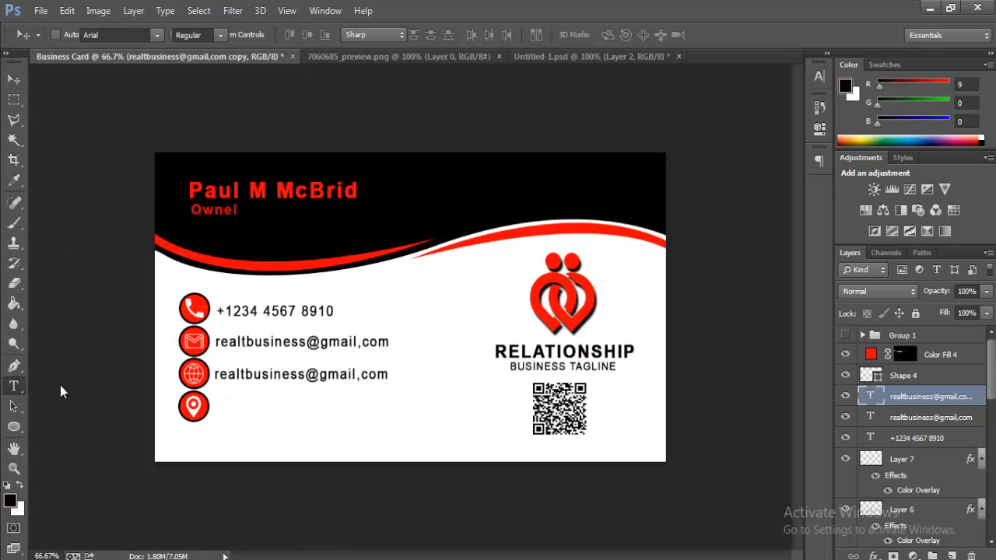
{"action": "left_click_drag", "start_coordinate": [216, 376], "coordinate": [443, 374]}
{"action": "type", "text": "www."}
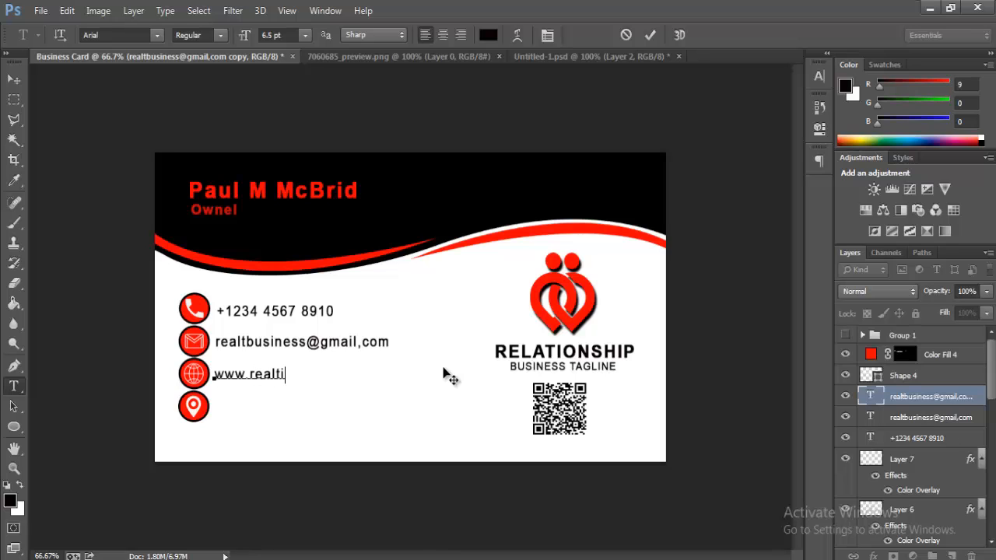
{"action": "type", "text": " realtionship.com"}
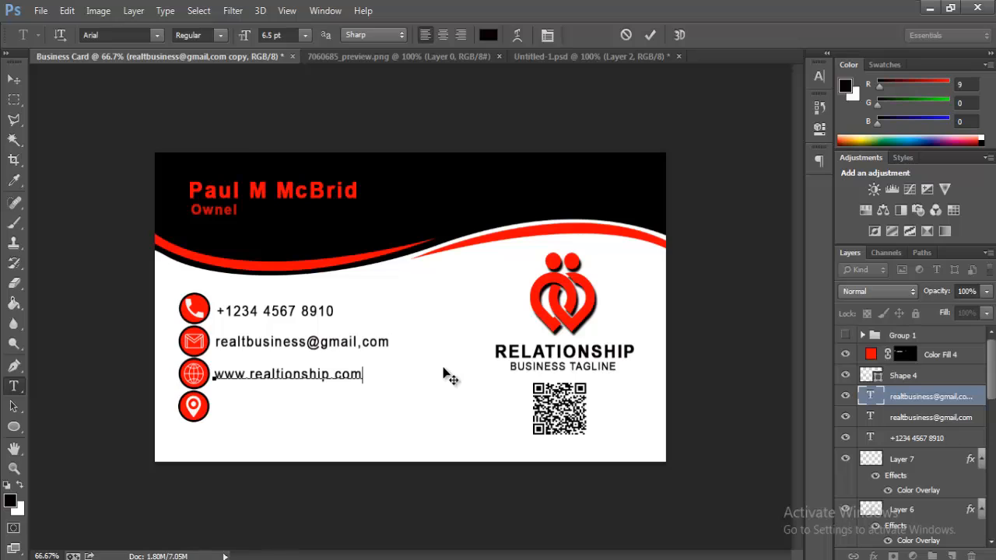
{"action": "left_click", "coordinate": [13, 79]}
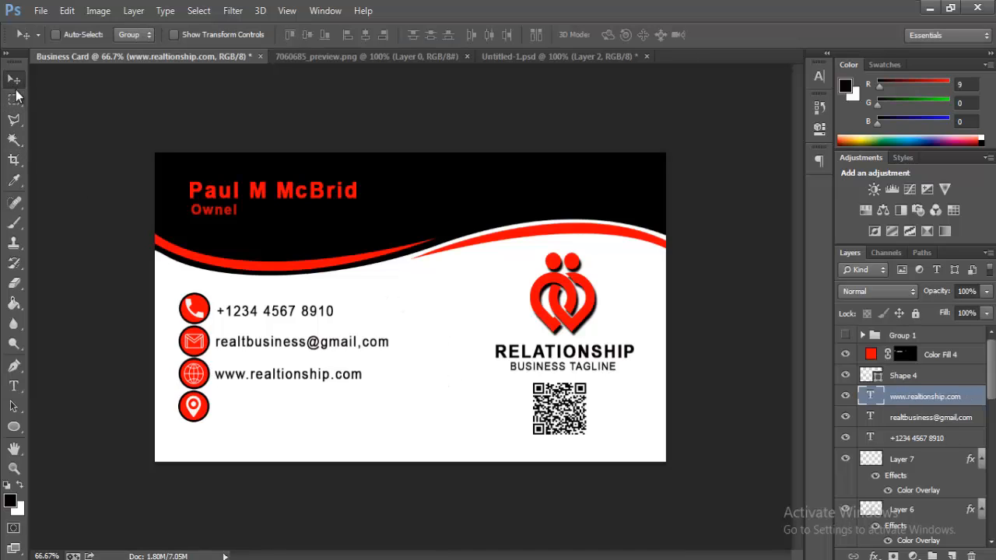
{"action": "key", "text": "Up"}
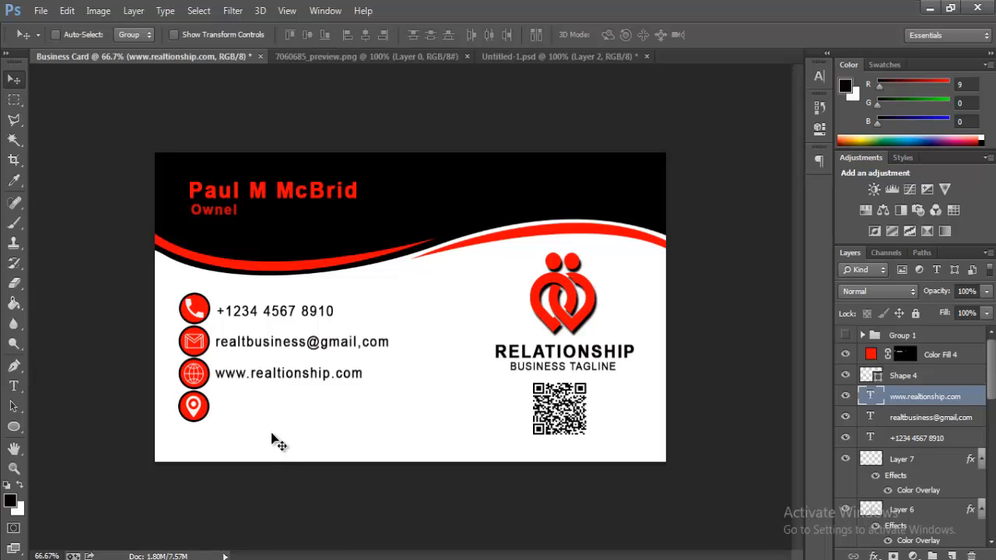
Step: Copy the website line to the pin row and retype it as 'Address Exam'
{"action": "left_click_drag", "start_coordinate": [307, 387], "coordinate": [307, 411]}
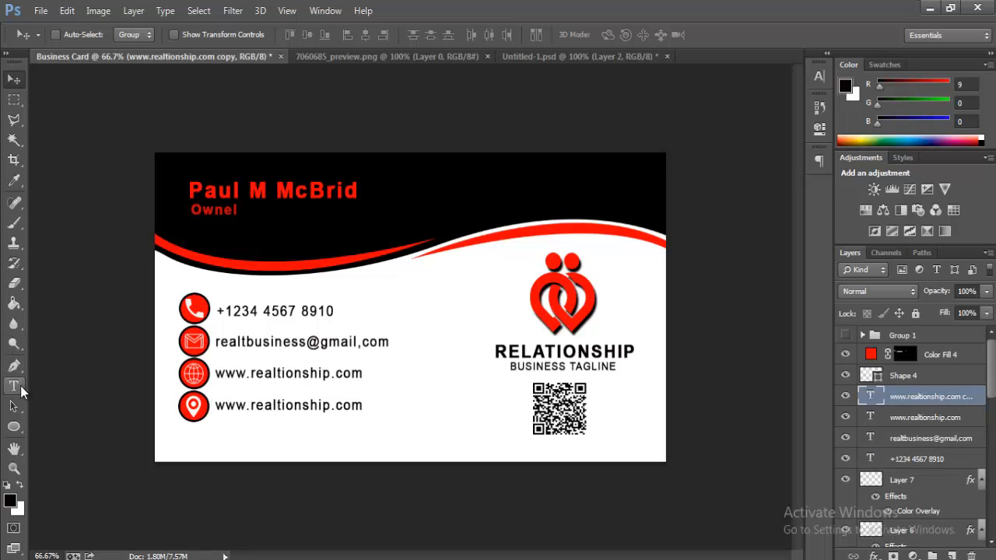
{"action": "left_click", "coordinate": [21, 389]}
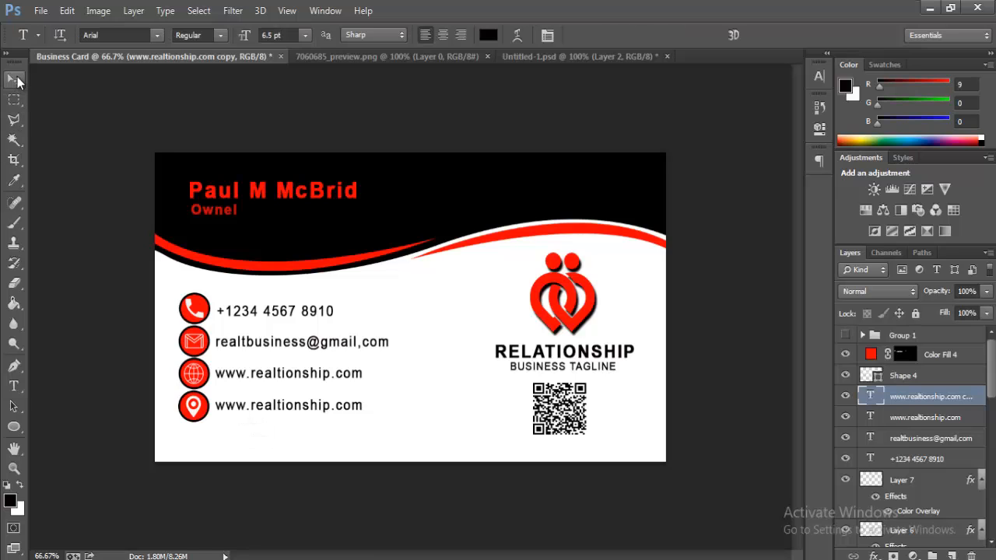
{"action": "left_click", "coordinate": [18, 82]}
{"action": "double_click", "coordinate": [225, 406]}
{"action": "type", "text": "S"}
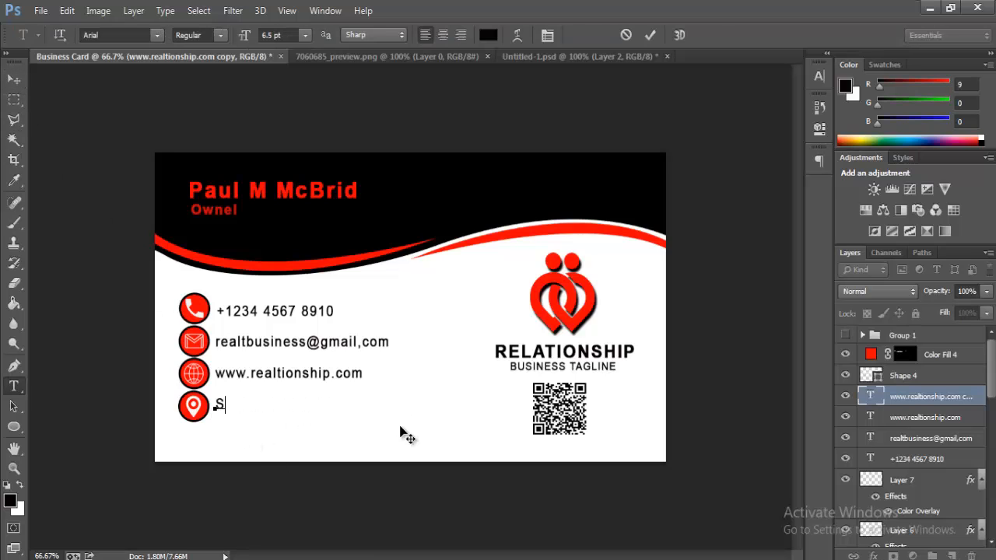
{"action": "key", "text": "BackSpace"}
{"action": "type", "text": "Address Ex"}
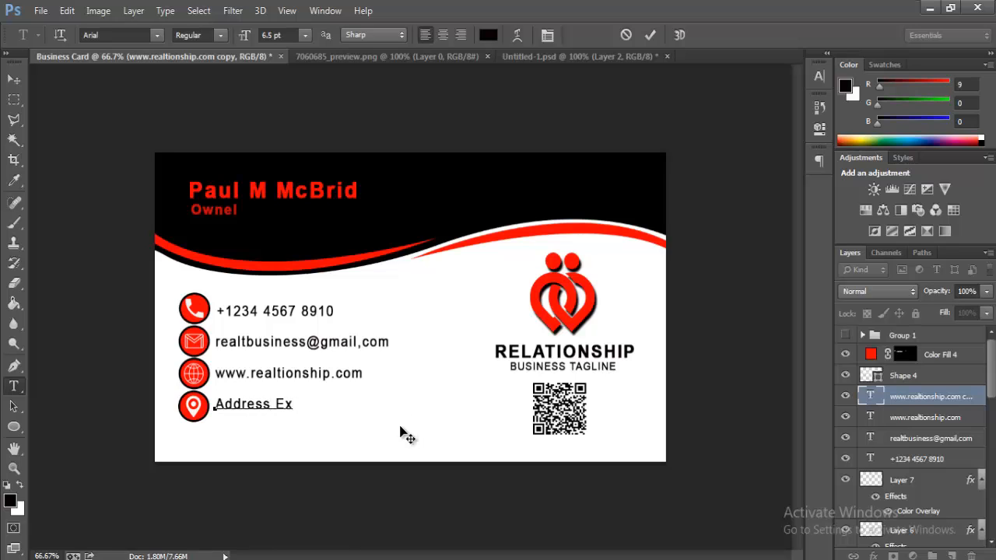
{"action": "type", "text": "ample"}
{"action": "left_click", "coordinate": [650, 34]}
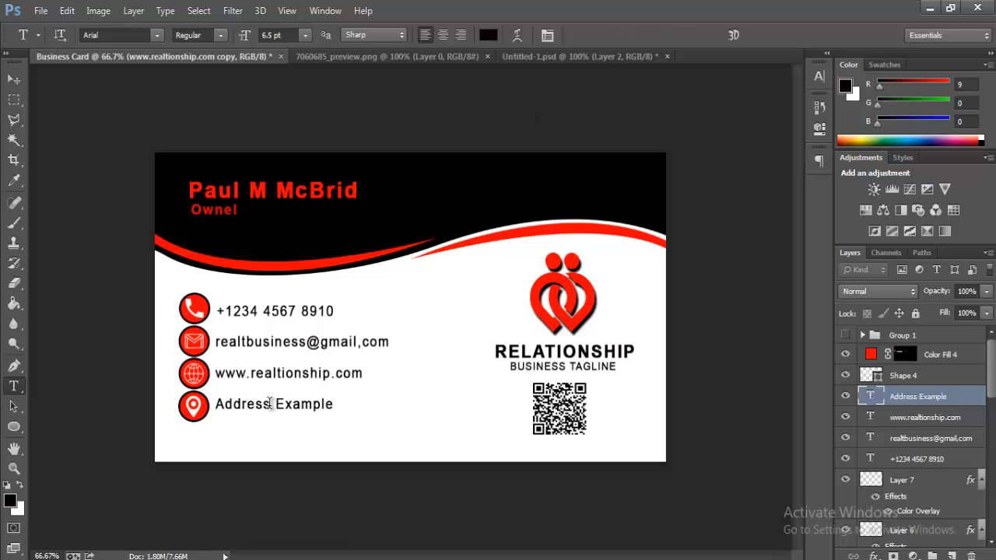
Step: Duplicate the address line just below and retype it as '1240 New Yourk USA'
{"action": "left_click_drag", "start_coordinate": [285, 413], "coordinate": [281, 424]}
{"action": "left_click", "coordinate": [336, 419]}
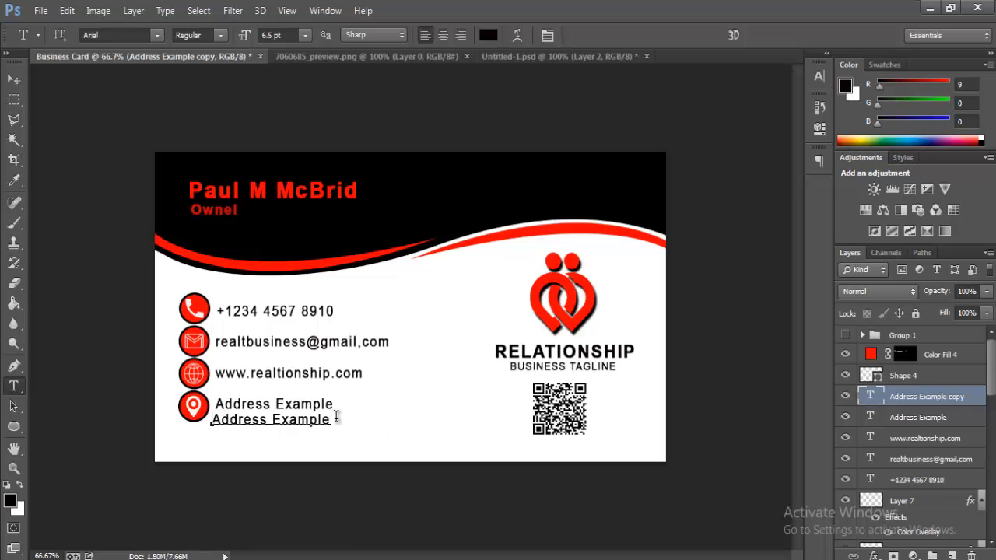
{"action": "key", "text": "ctrl+a"}
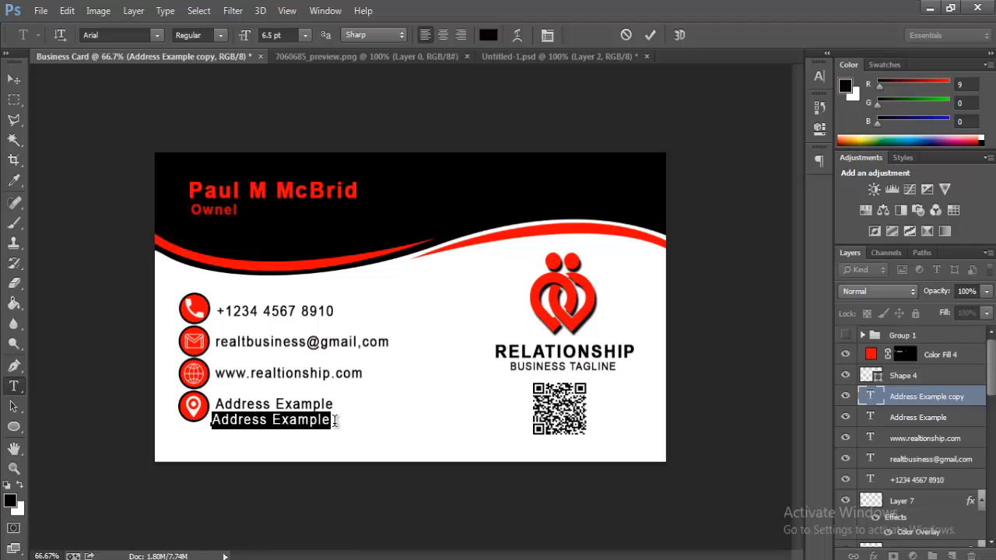
{"action": "type", "text": "124"}
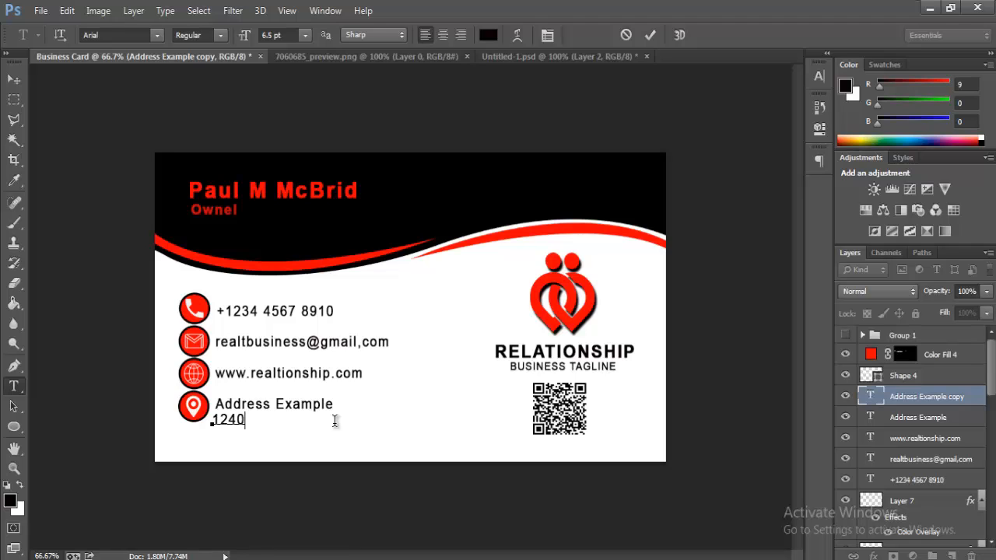
{"action": "type", "text": "0 New Yourk"}
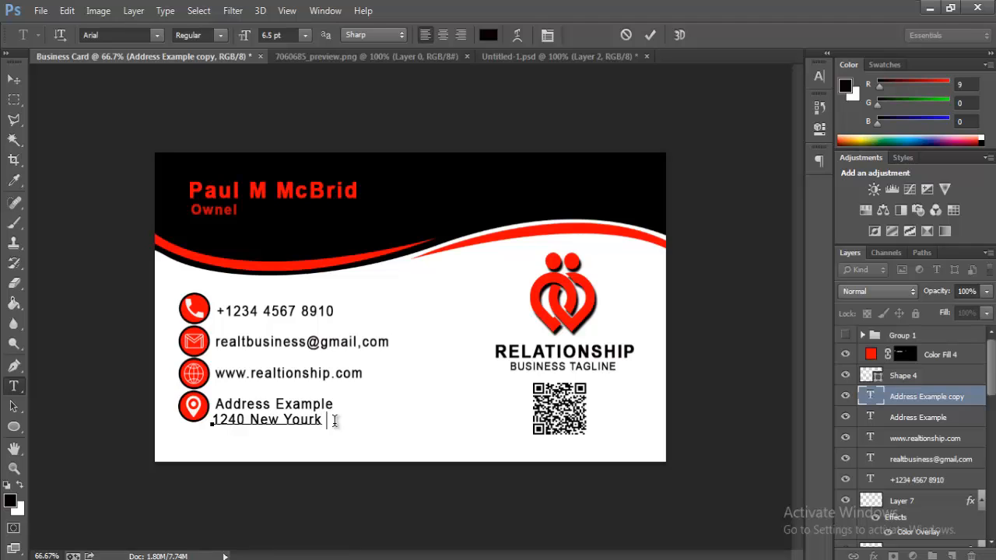
{"action": "type", "text": " USA"}
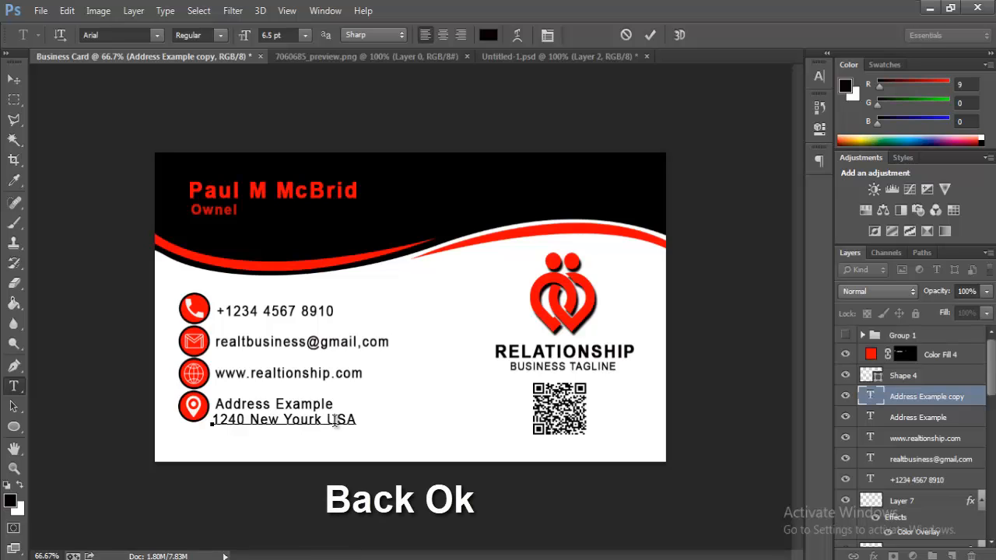
{"action": "left_click", "coordinate": [14, 81]}
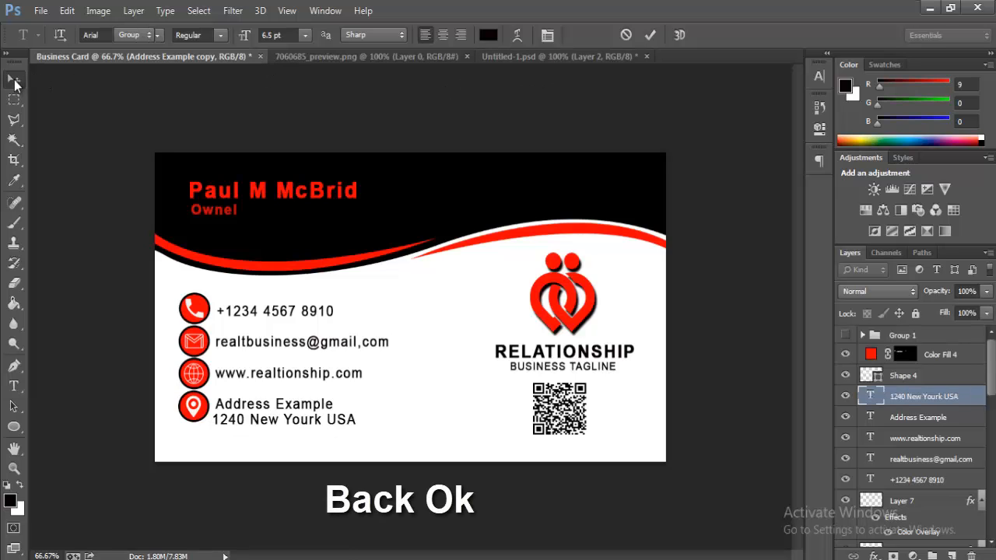
Step: Move the Shape 4 and Color Fill 4 layers into a new Group 2 and collapse it
{"action": "left_click", "coordinate": [936, 376]}
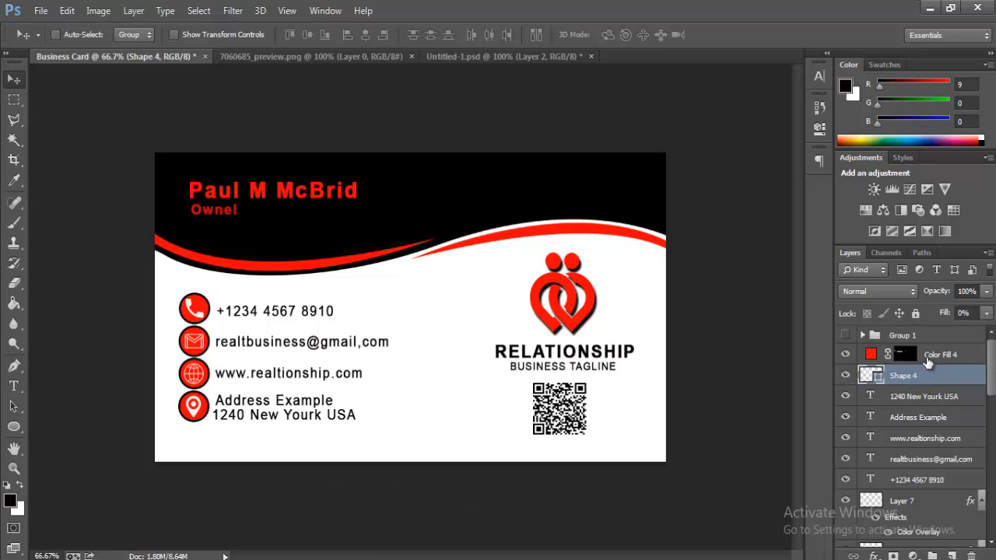
{"action": "left_click", "coordinate": [926, 358]}
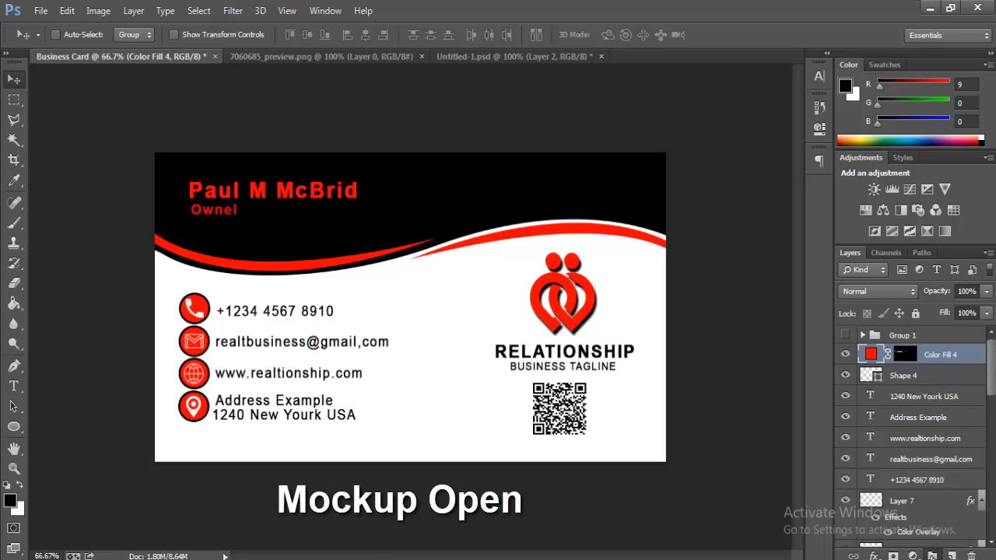
{"action": "left_click", "coordinate": [932, 556]}
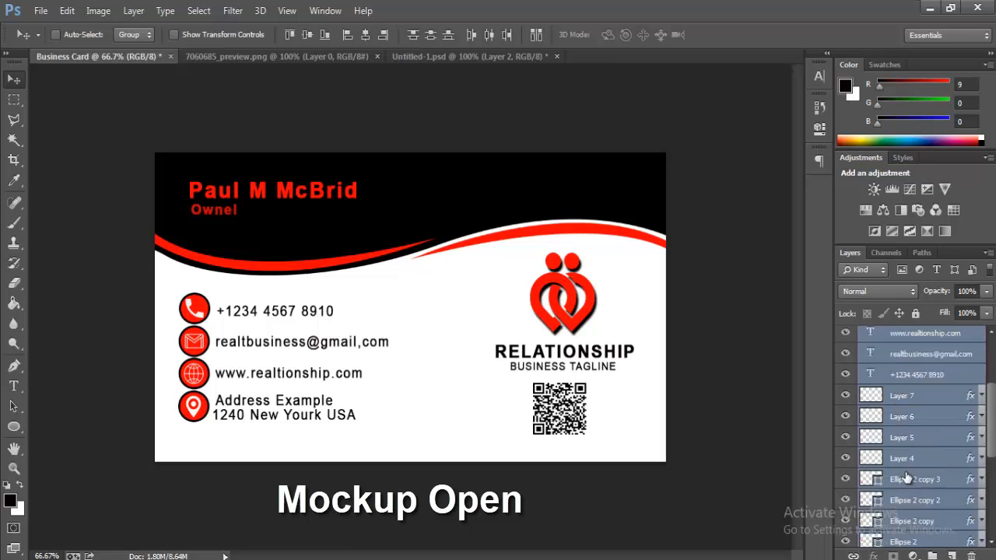
{"action": "scroll", "coordinate": [906, 478], "scroll_direction": "up", "scroll_amount": 3}
{"action": "left_click_drag", "start_coordinate": [879, 370], "coordinate": [871, 355]}
{"action": "left_click", "coordinate": [864, 353]}
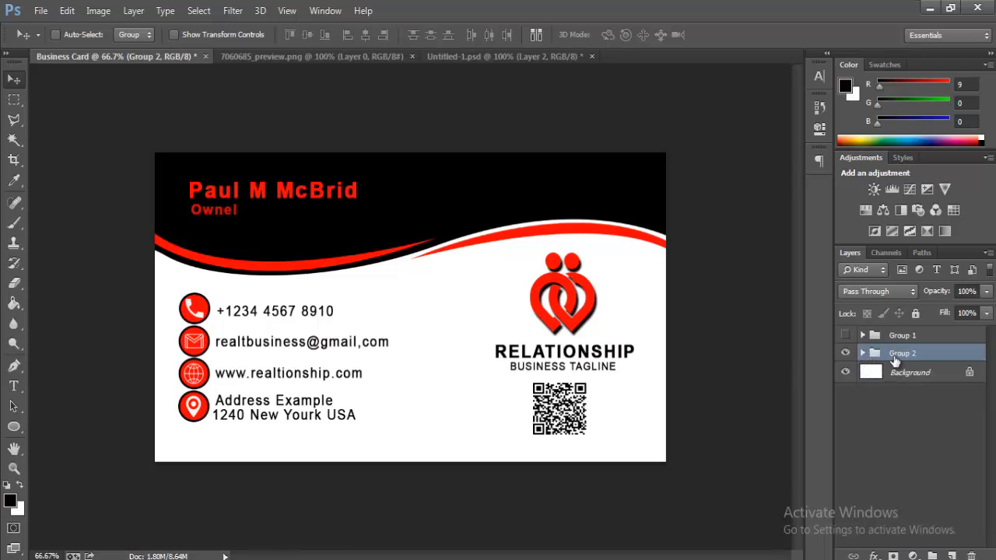
{"action": "left_click", "coordinate": [880, 337]}
{"action": "left_click", "coordinate": [887, 354]}
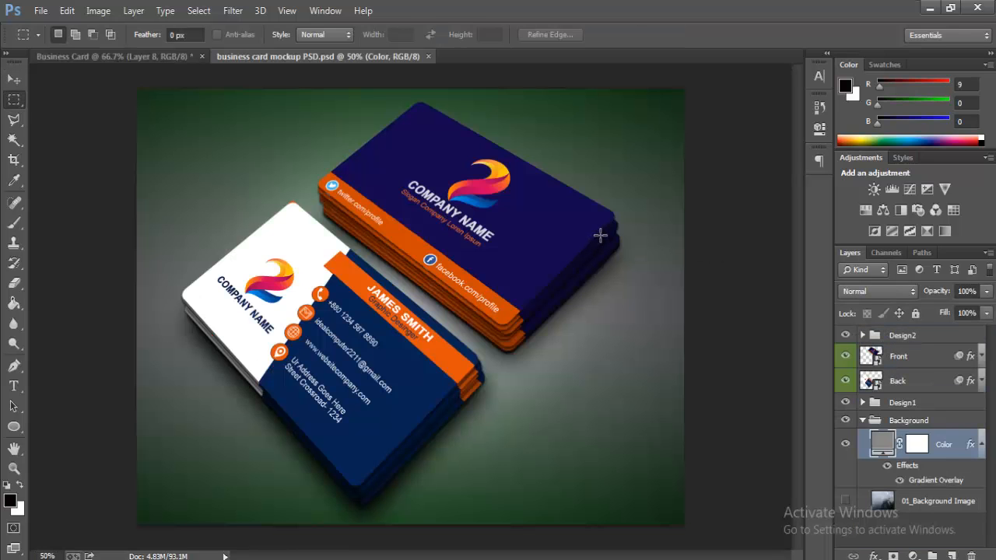
Step: Try stamping Group 1 into a merged layer, then undo it and delete the old Layer 8
{"action": "left_click", "coordinate": [164, 59]}
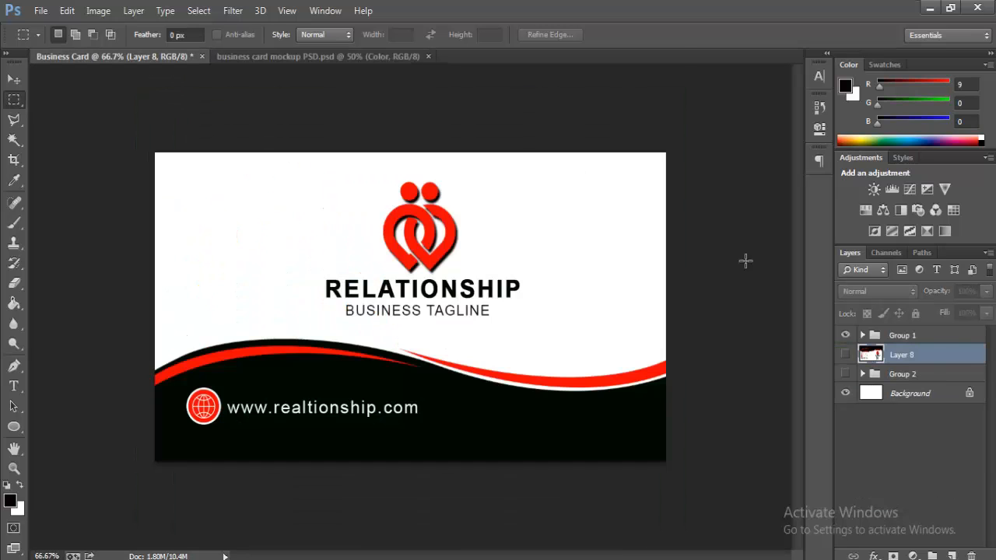
{"action": "left_click", "coordinate": [906, 336]}
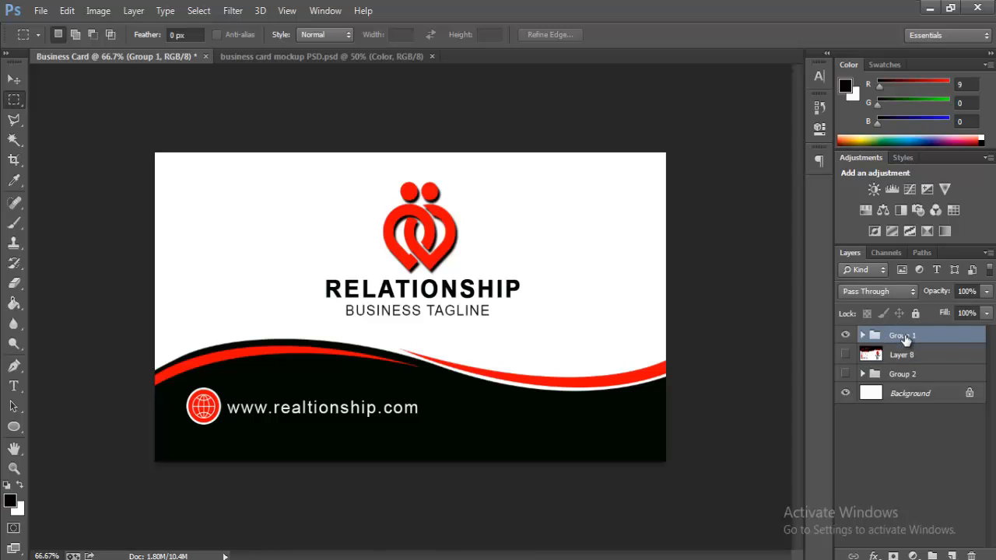
{"action": "key", "text": "ctrl+shift+alt+e"}
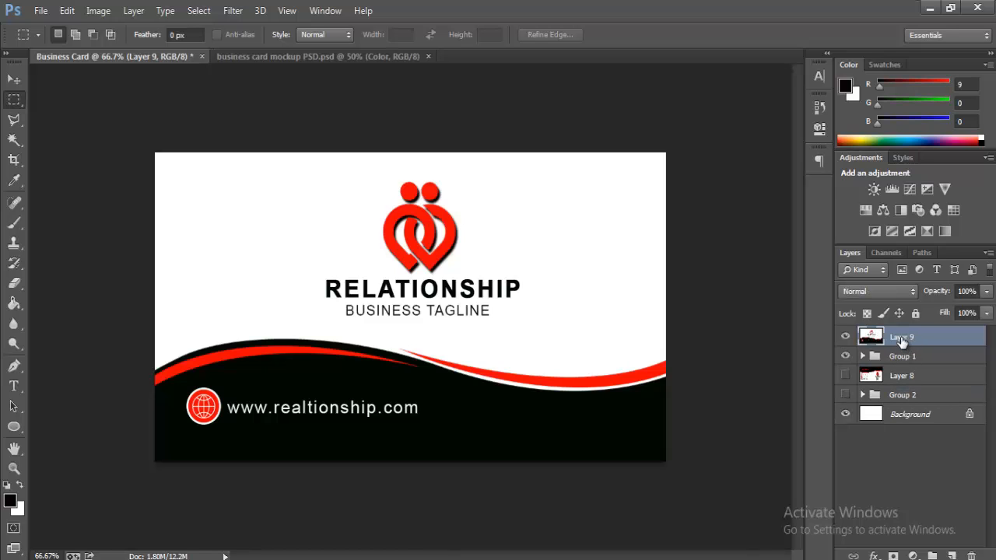
{"action": "key", "text": "ctrl+z"}
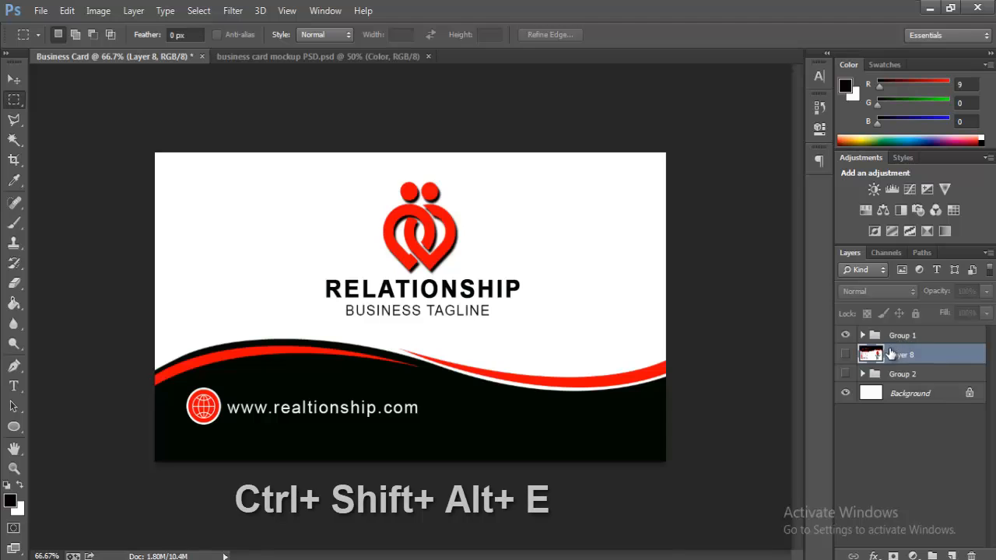
{"action": "left_click_drag", "start_coordinate": [891, 356], "coordinate": [971, 556]}
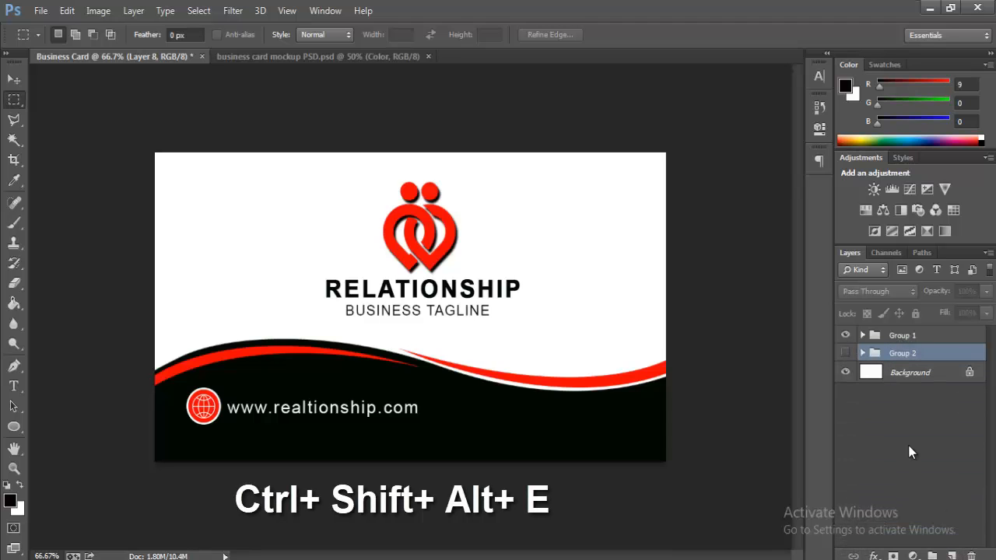
Step: Open the mockup's Front smart object, then stamp the logo side and select the card area
{"action": "left_click", "coordinate": [323, 55]}
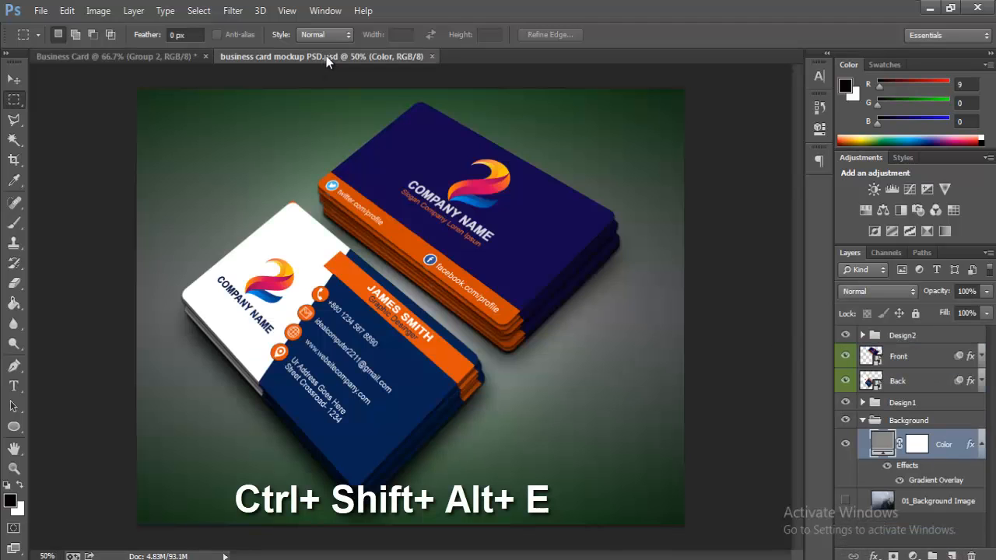
{"action": "double_click", "coordinate": [874, 359]}
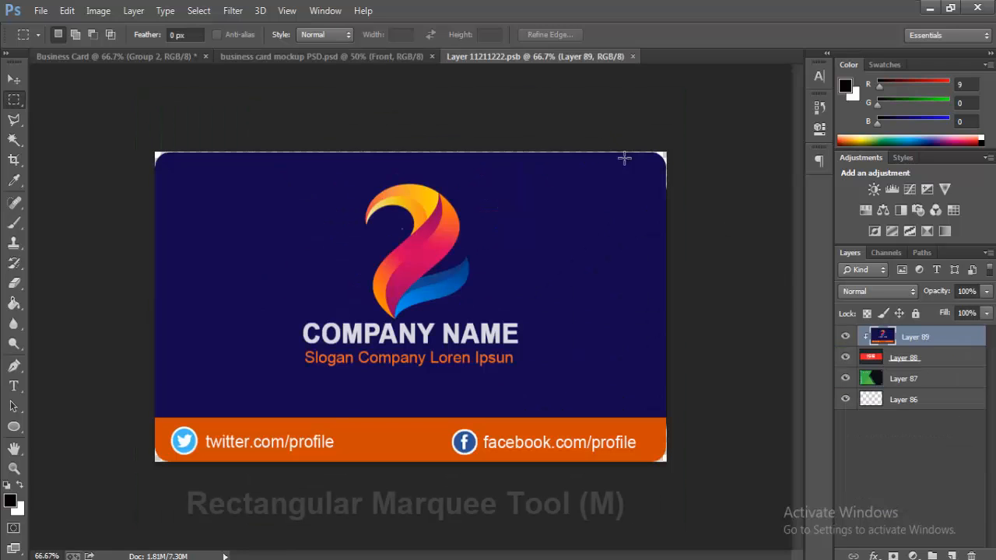
{"action": "left_click", "coordinate": [117, 56]}
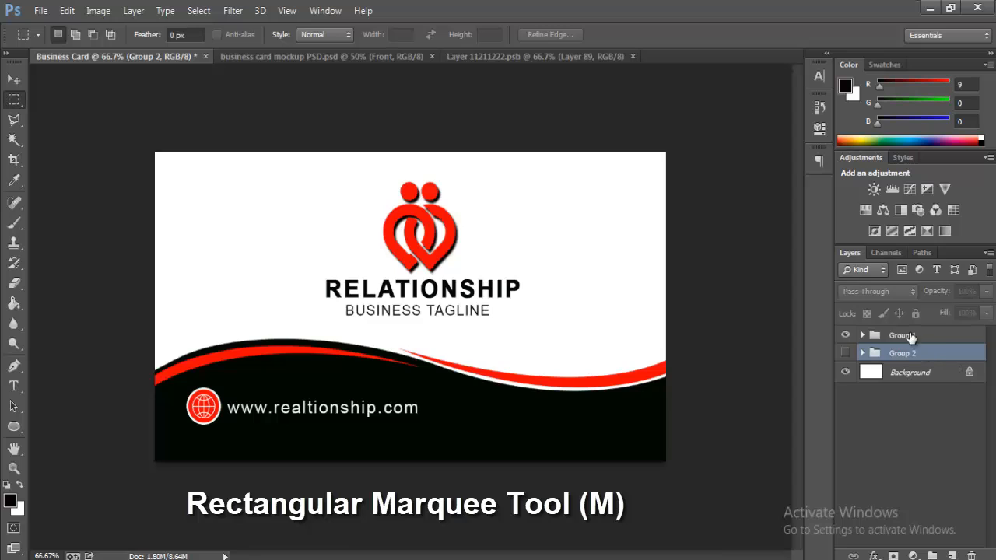
{"action": "left_click", "coordinate": [901, 338]}
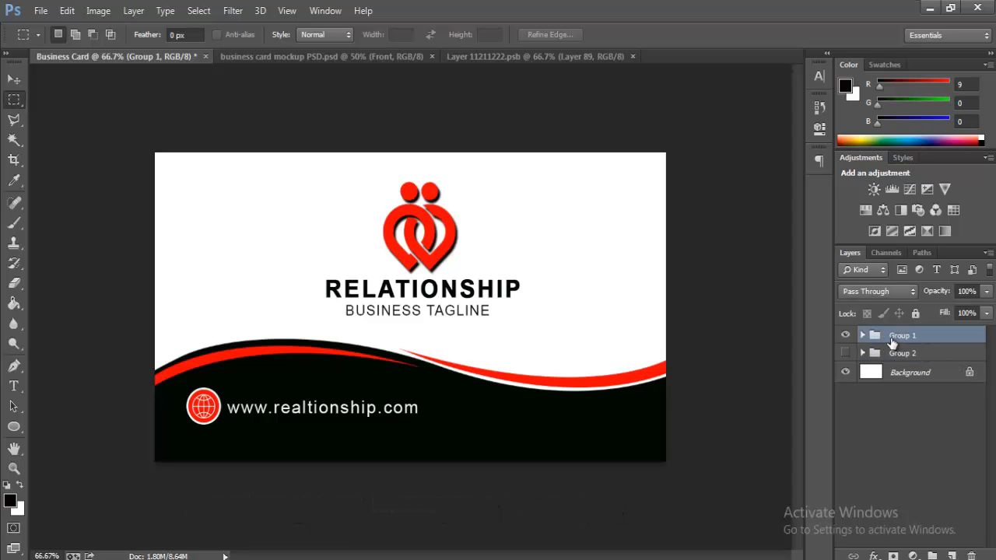
{"action": "key", "text": "ctrl+alt+shift+e"}
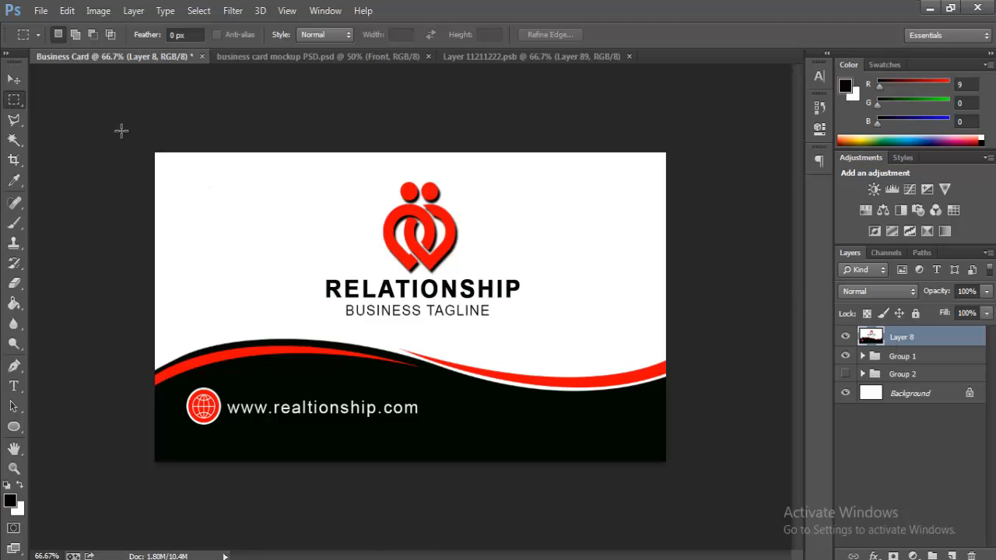
{"action": "left_click_drag", "start_coordinate": [109, 126], "coordinate": [691, 456]}
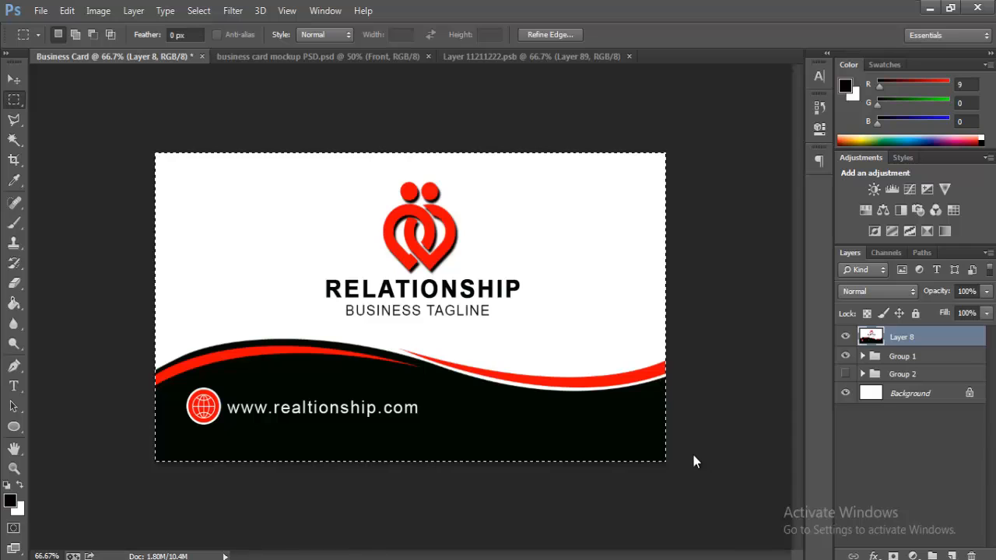
Step: Paste the logo side into the Front smart object, enlarge it to fill, and save
{"action": "left_click", "coordinate": [482, 56]}
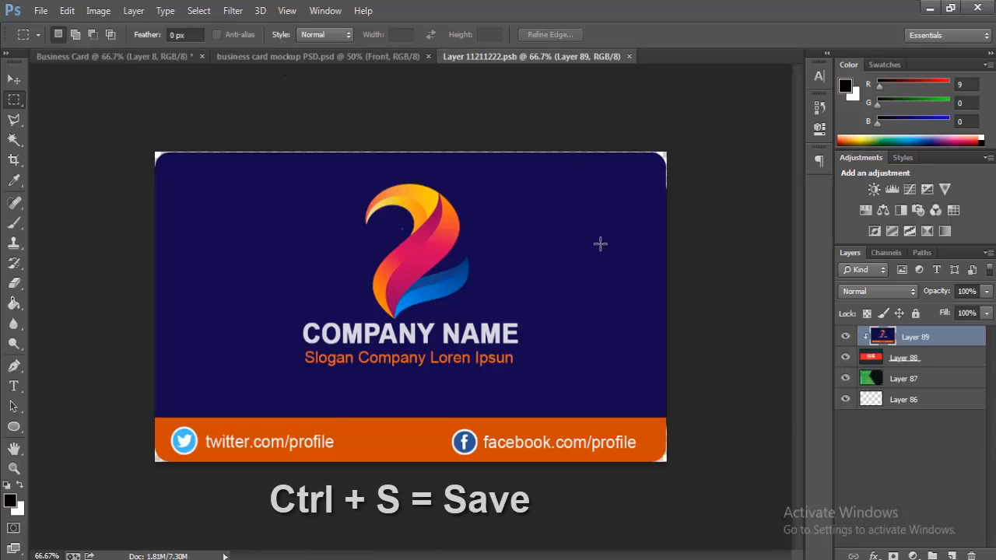
{"action": "key", "text": "ctrl+v"}
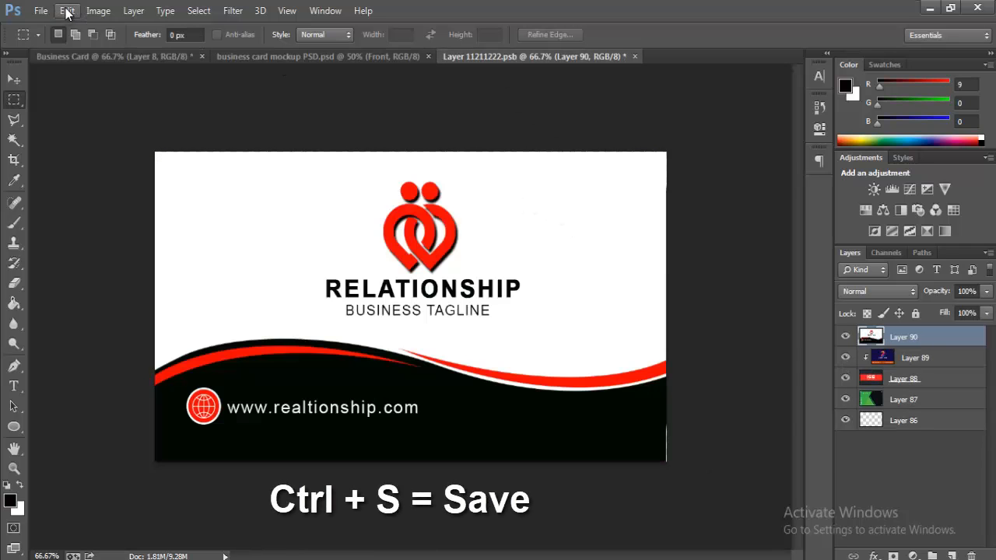
{"action": "left_click", "coordinate": [67, 11]}
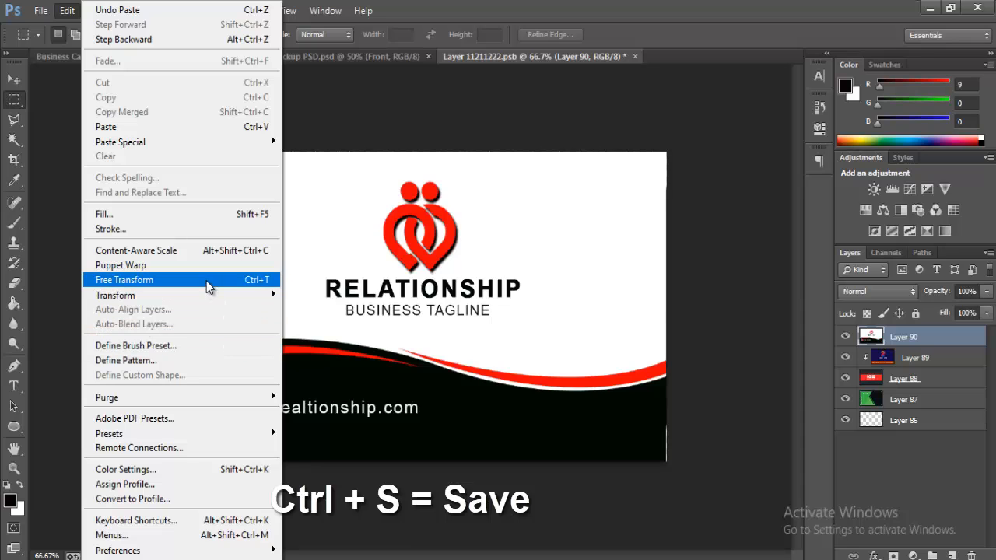
{"action": "left_click", "coordinate": [268, 280]}
{"action": "left_click_drag", "start_coordinate": [666, 152], "coordinate": [674, 153]}
{"action": "key", "text": "Return"}
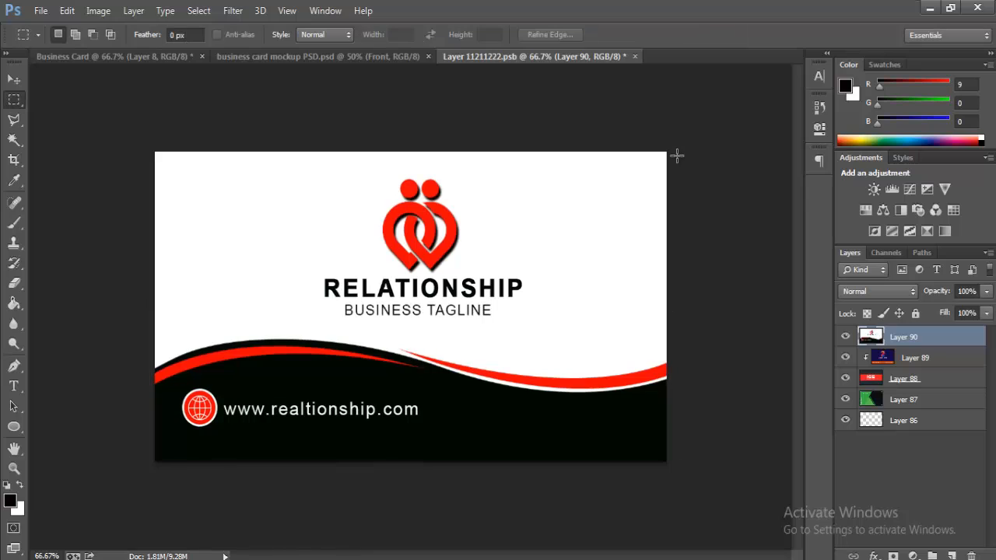
{"action": "key", "text": "ctrl+s"}
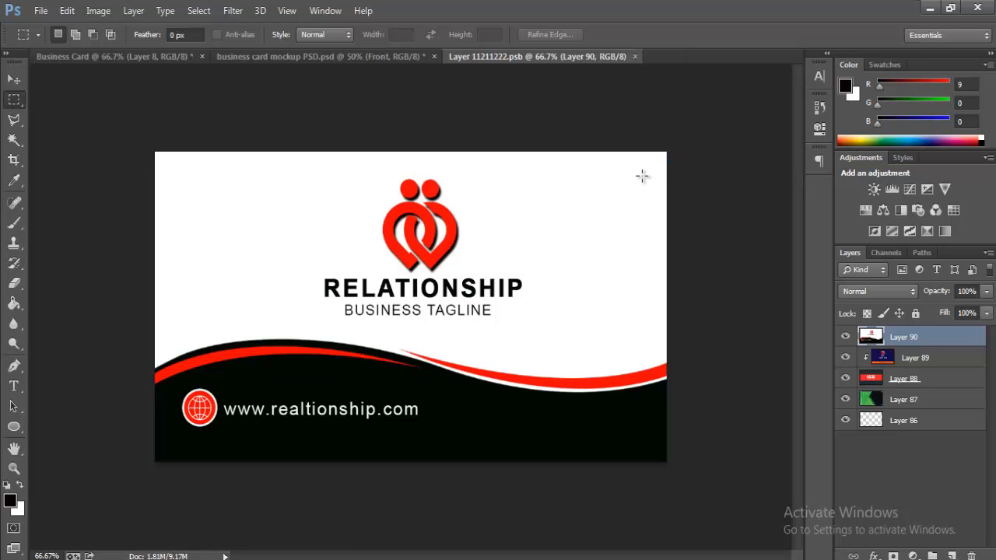
{"action": "left_click", "coordinate": [308, 54]}
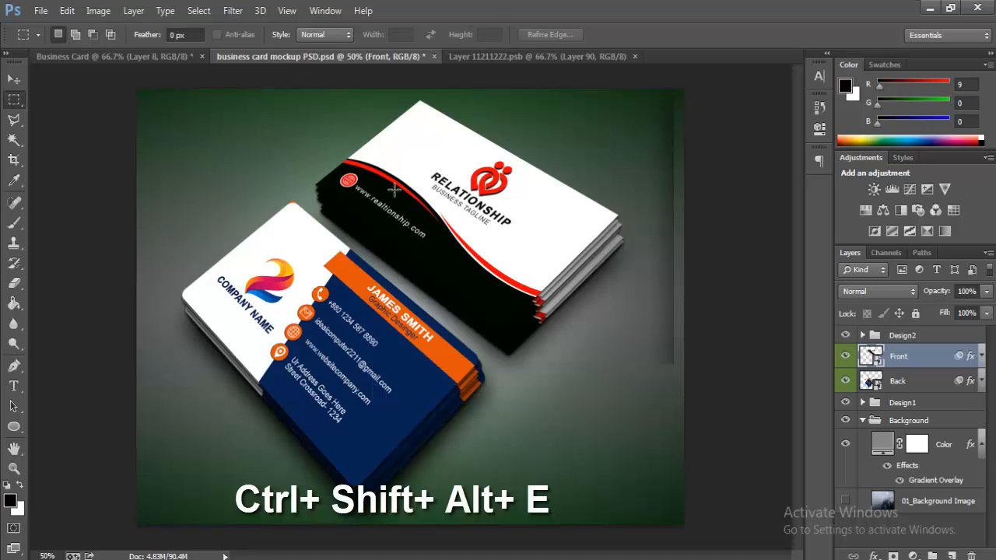
Step: Hide Layer 8 and Group 1, show Group 2, stamp it into a merged layer and select the card
{"action": "left_click", "coordinate": [159, 57]}
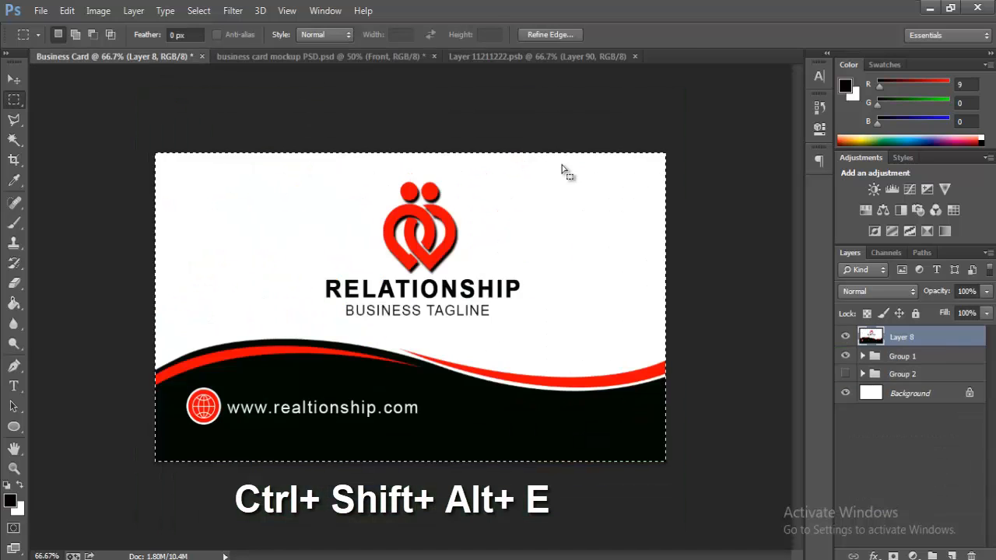
{"action": "left_click", "coordinate": [557, 137]}
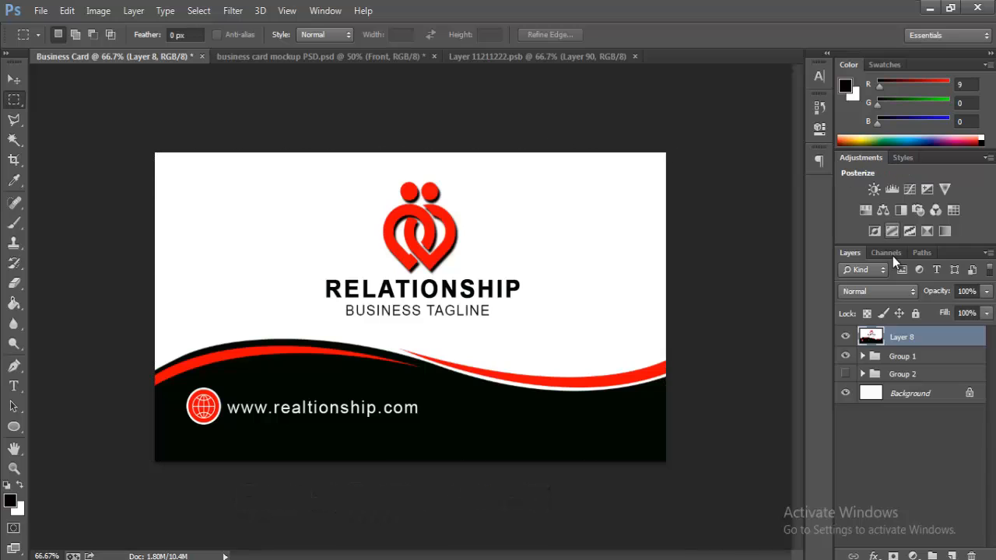
{"action": "left_click", "coordinate": [846, 337]}
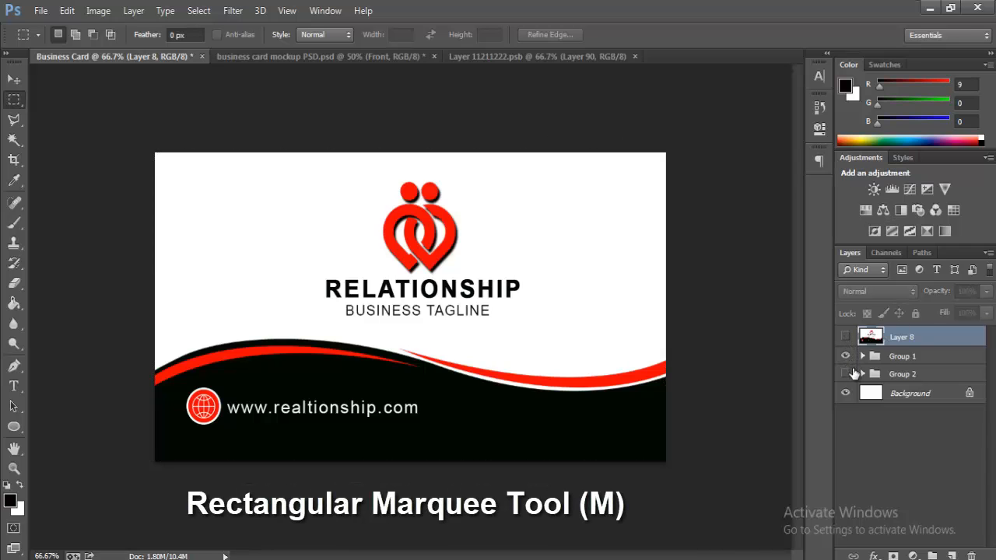
{"action": "left_click", "coordinate": [844, 356]}
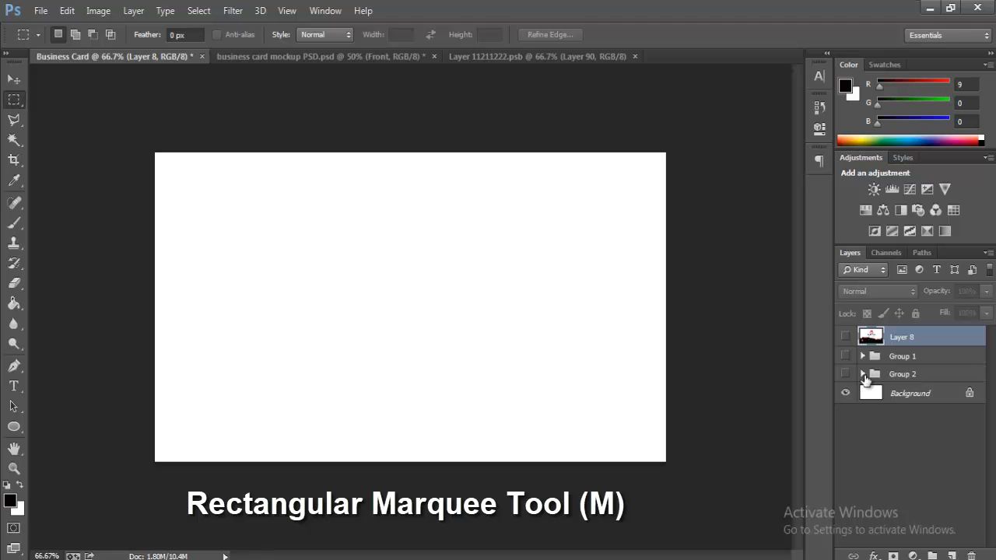
{"action": "left_click", "coordinate": [844, 373]}
{"action": "left_click", "coordinate": [891, 375]}
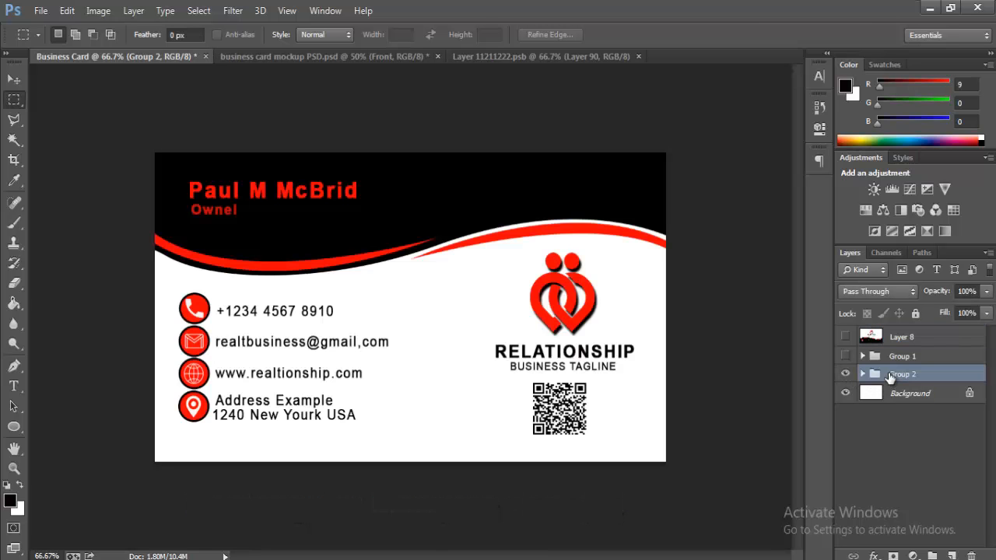
{"action": "key", "text": "ctrl+alt+shift+e"}
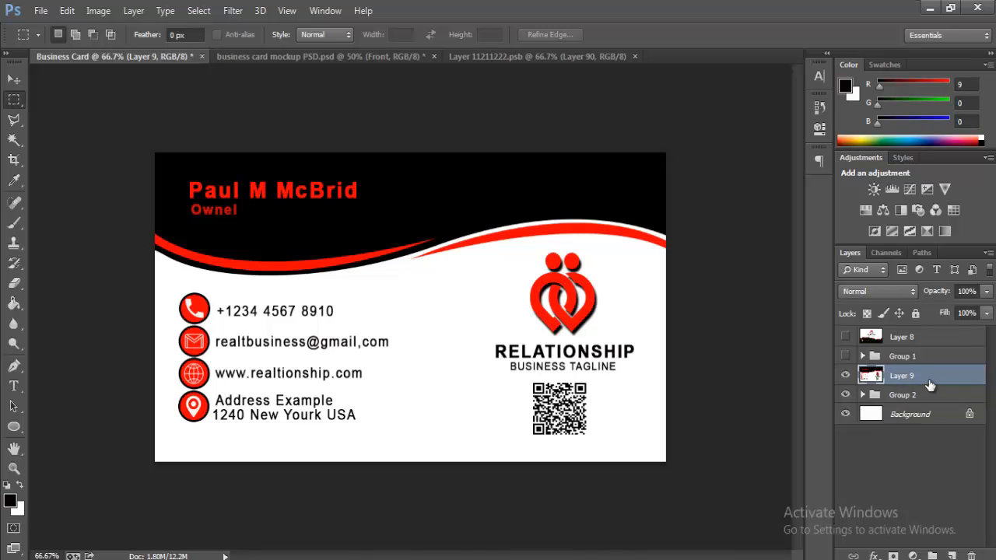
{"action": "left_click_drag", "start_coordinate": [155, 155], "coordinate": [683, 488]}
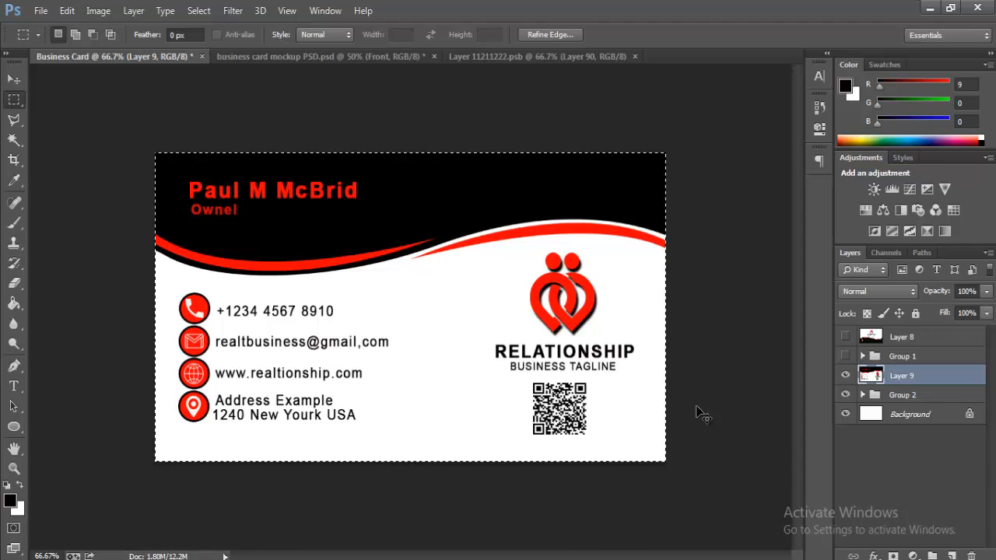
Step: Paste the contact side into the mockup's Back smart object, enlarge it to fit and save
{"action": "left_click", "coordinate": [332, 59]}
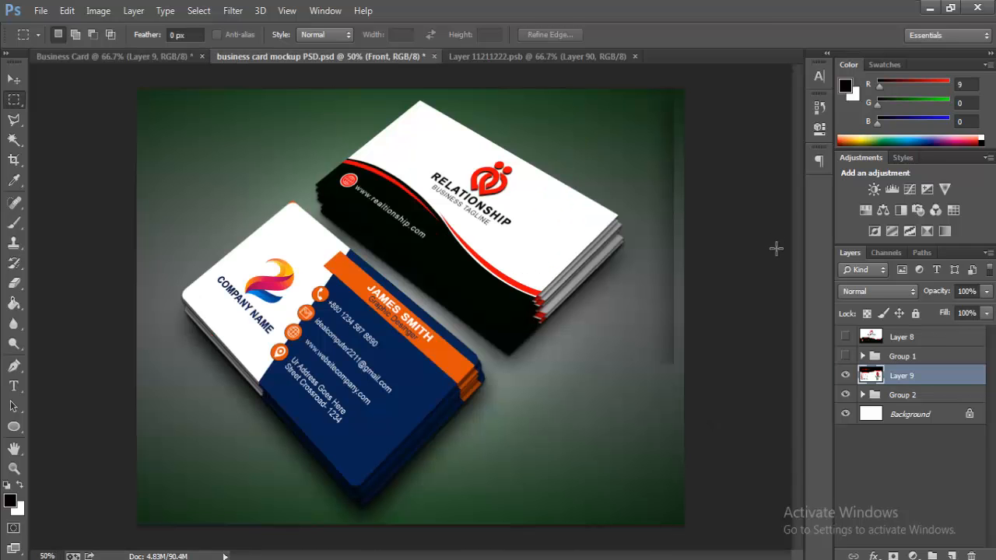
{"action": "key", "text": "alt+["}
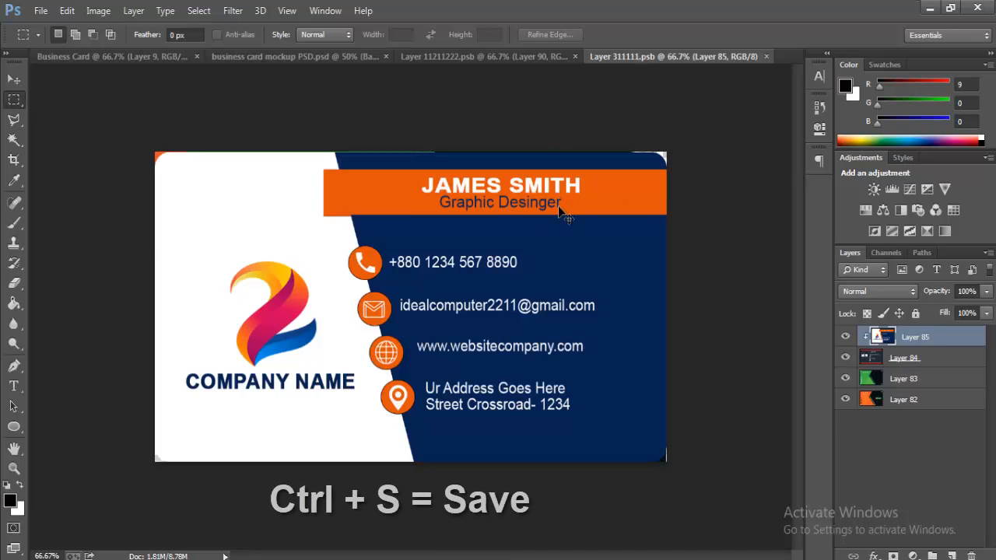
{"action": "key", "text": "ctrl+v"}
{"action": "left_click", "coordinate": [67, 10]}
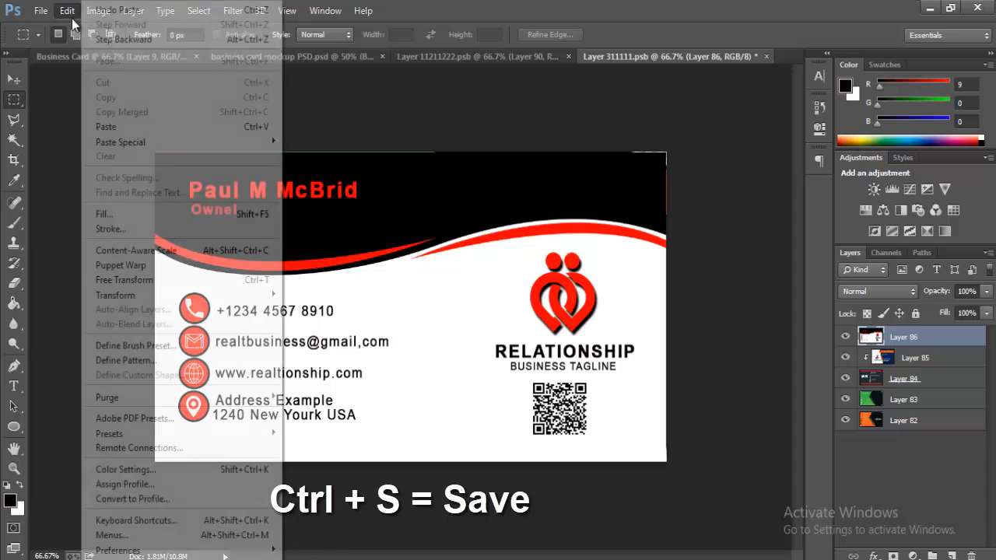
{"action": "left_click", "coordinate": [185, 280]}
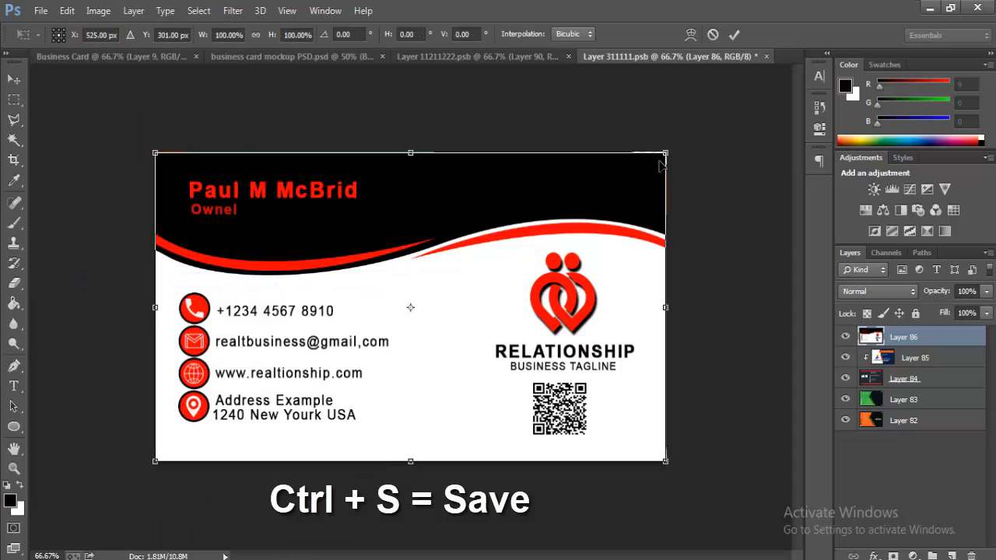
{"action": "left_click_drag", "start_coordinate": [667, 148], "coordinate": [670, 150]}
{"action": "key", "text": "Return"}
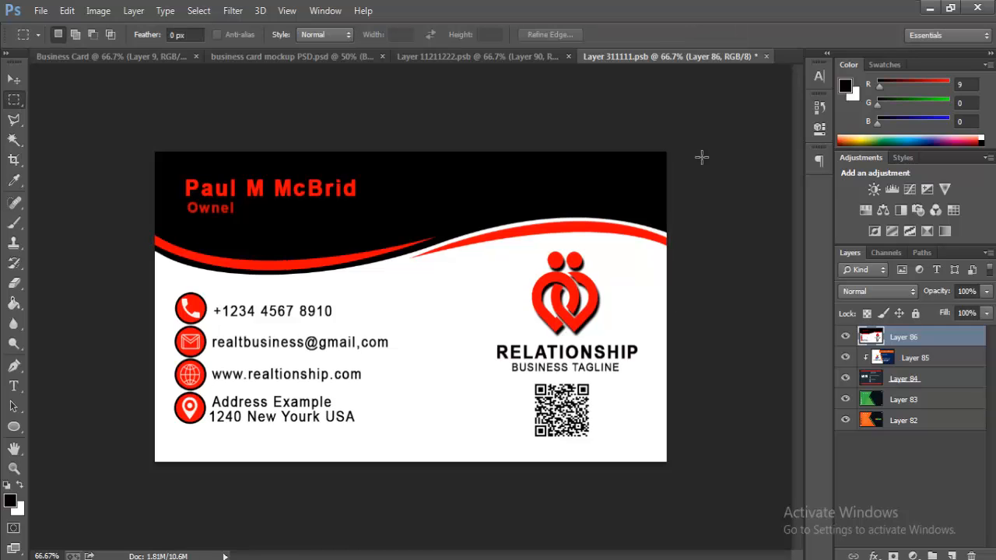
{"action": "key", "text": "ctrl+s"}
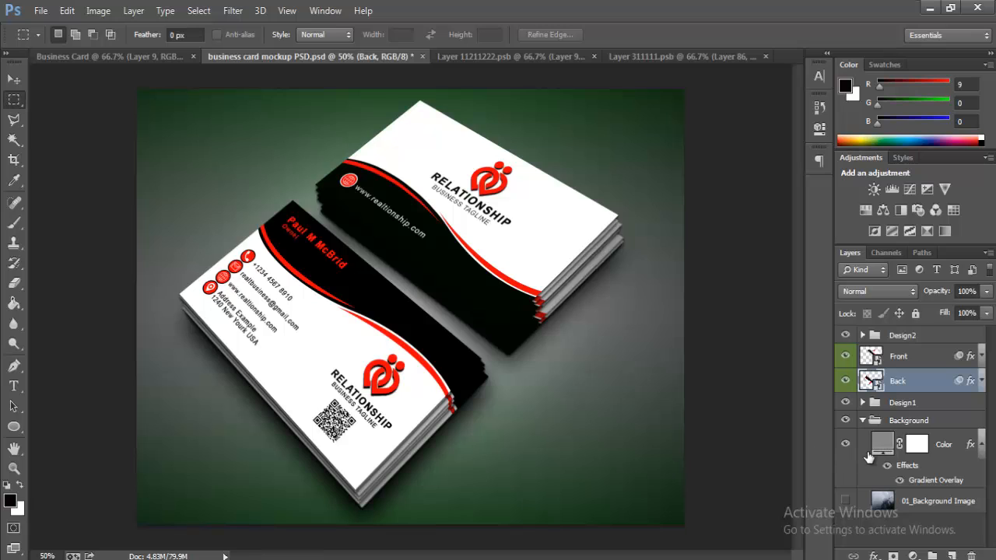
Step: Open Blending Options for the background Color layer and enable Color Overlay
{"action": "left_click", "coordinate": [909, 444]}
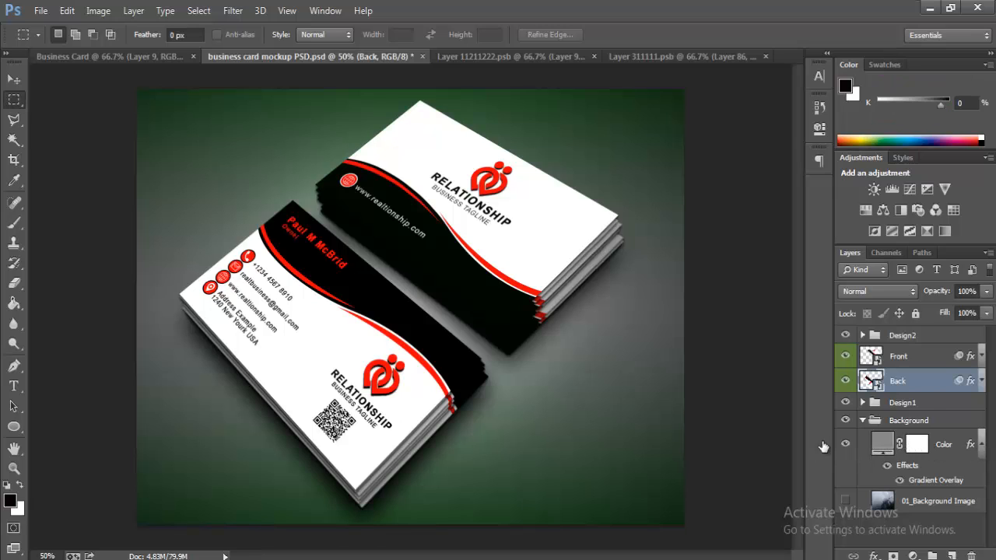
{"action": "left_click", "coordinate": [16, 79]}
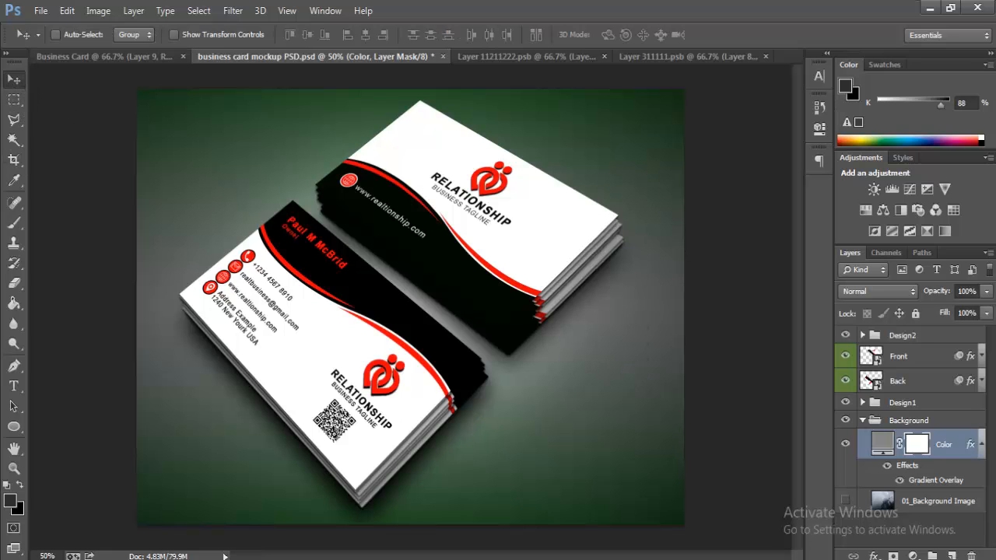
{"action": "right_click", "coordinate": [941, 447]}
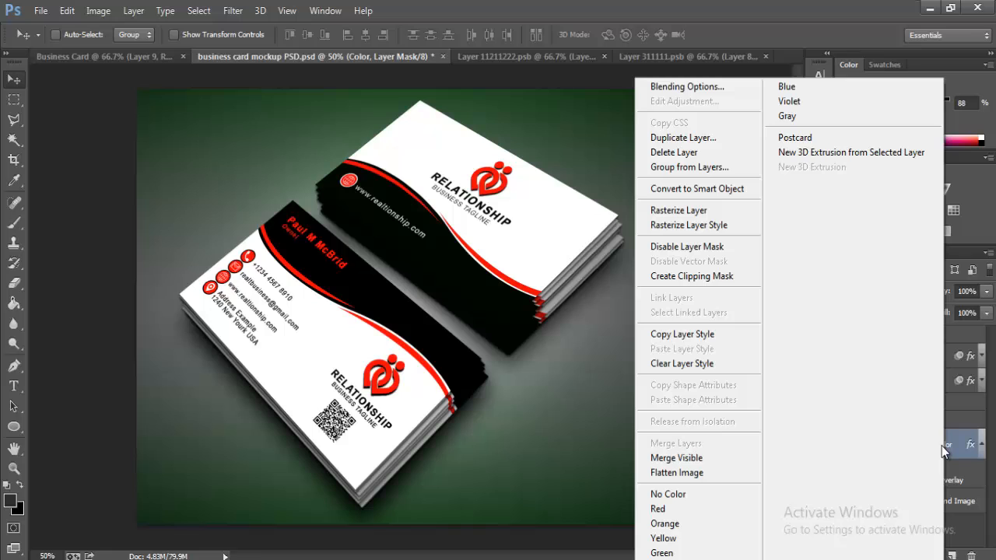
{"action": "left_click", "coordinate": [716, 87]}
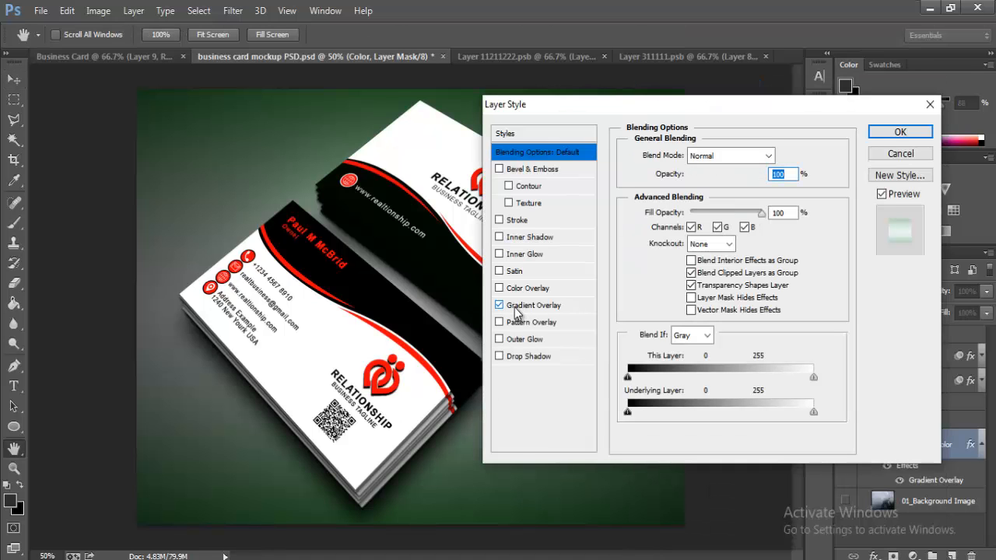
{"action": "left_click", "coordinate": [519, 307]}
{"action": "left_click", "coordinate": [502, 289]}
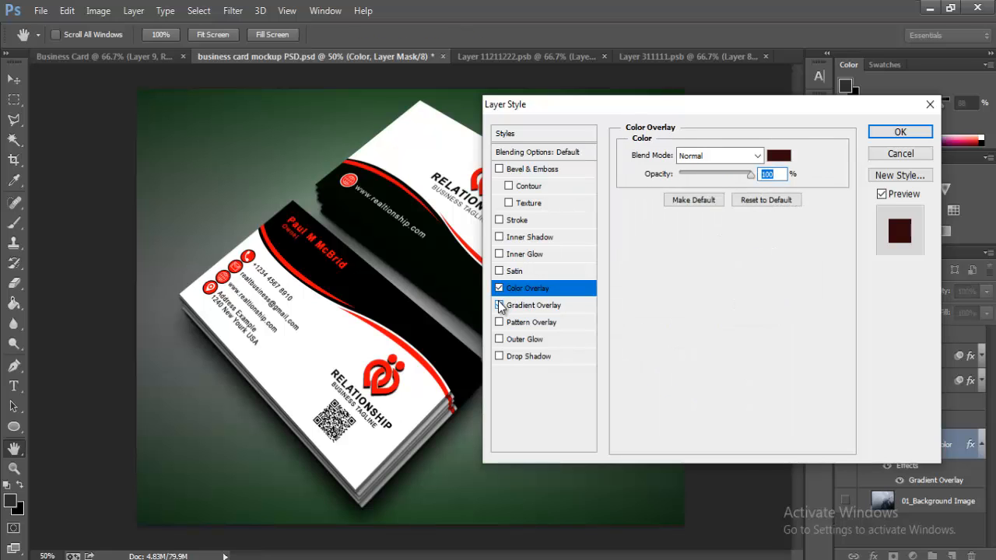
Step: Set the overlay colour to teal green #1bab70 and apply the layer style
{"action": "left_click", "coordinate": [778, 155]}
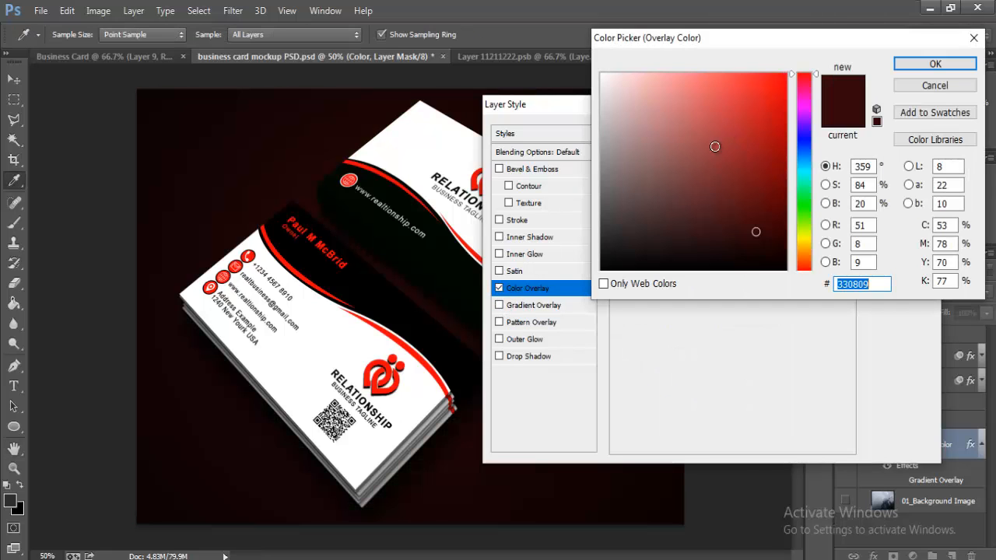
{"action": "left_click", "coordinate": [804, 206]}
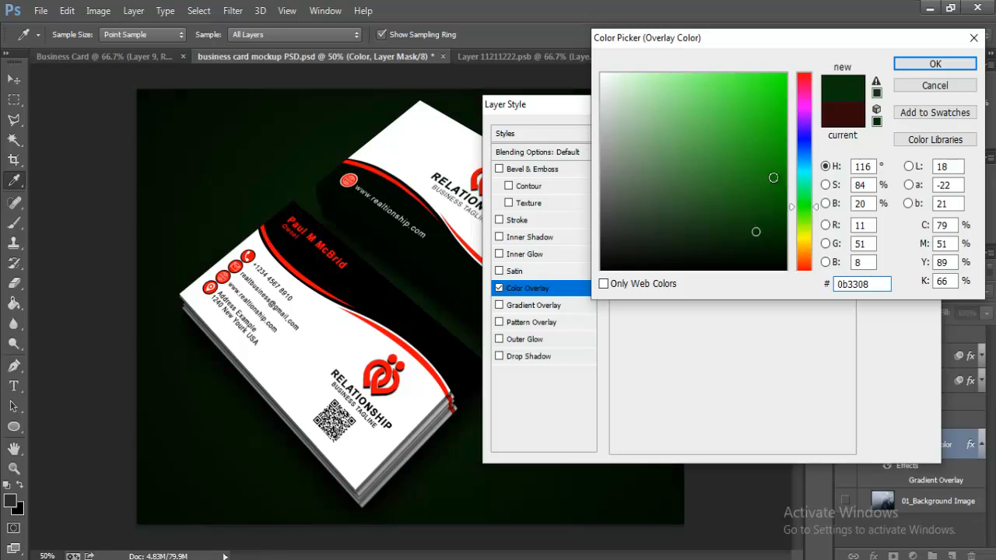
{"action": "left_click", "coordinate": [689, 198]}
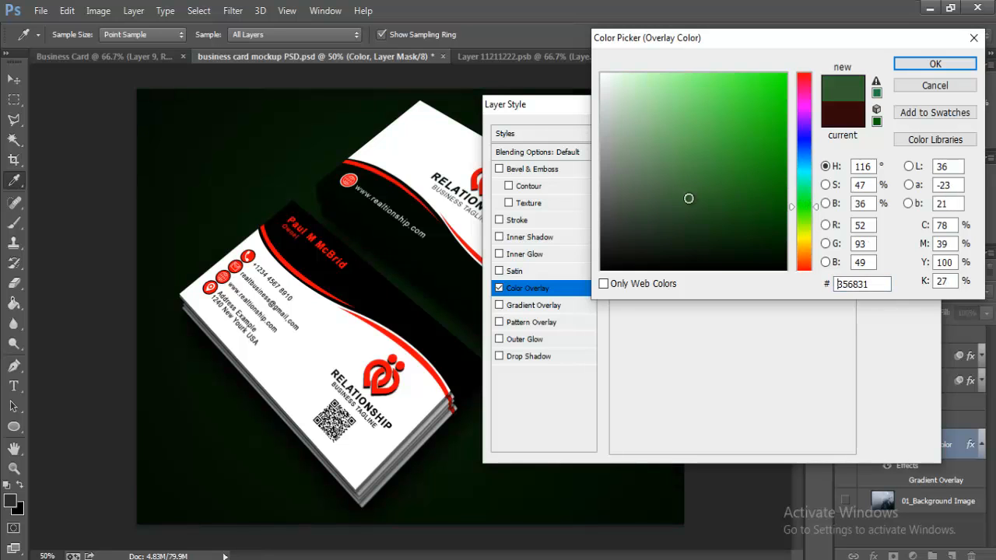
{"action": "left_click", "coordinate": [654, 201]}
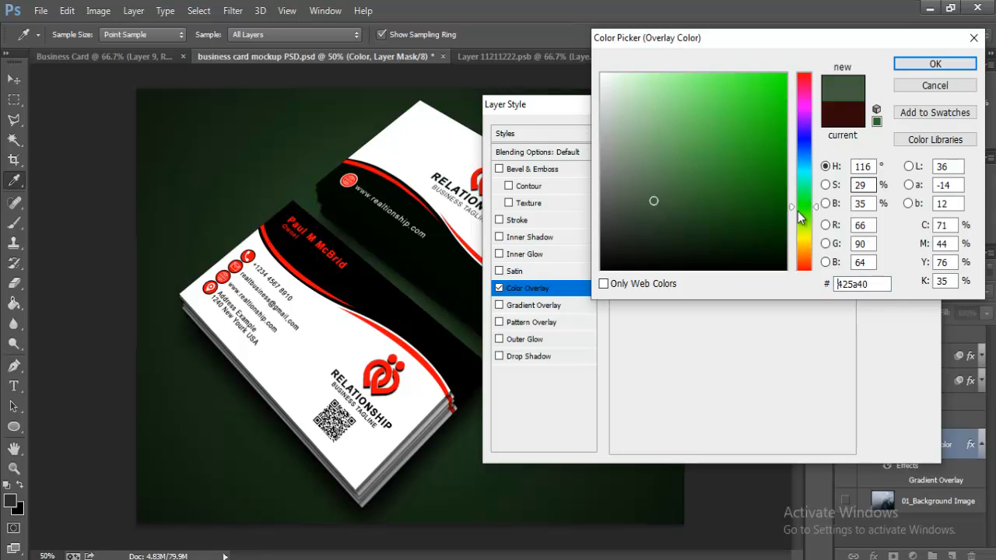
{"action": "left_click_drag", "start_coordinate": [801, 192], "coordinate": [803, 185]}
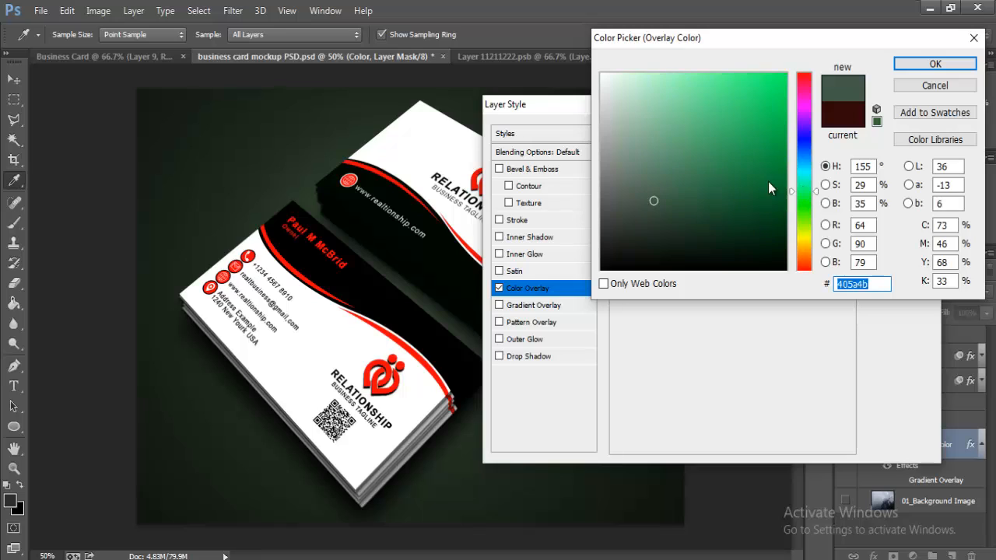
{"action": "left_click", "coordinate": [699, 168]}
{"action": "left_click", "coordinate": [718, 185]}
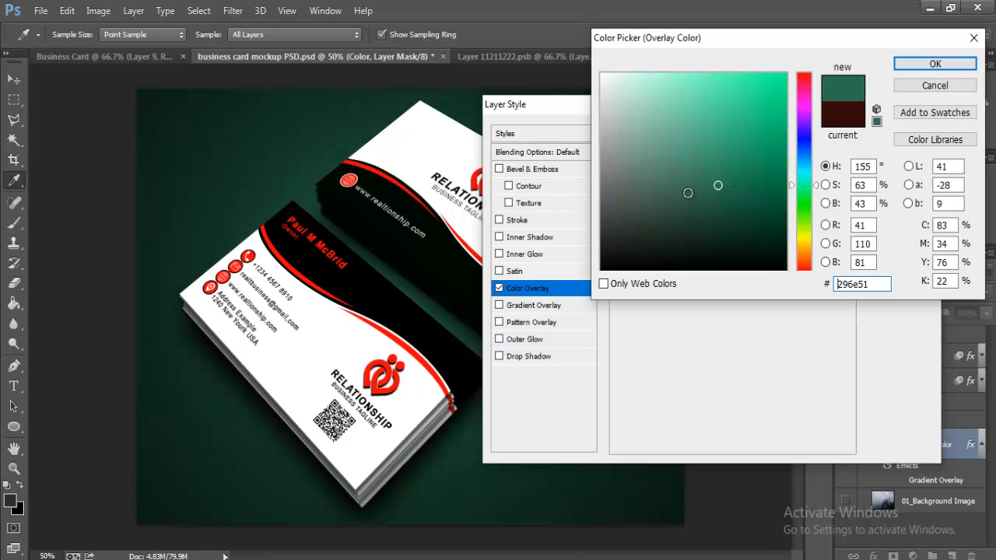
{"action": "left_click", "coordinate": [757, 138]}
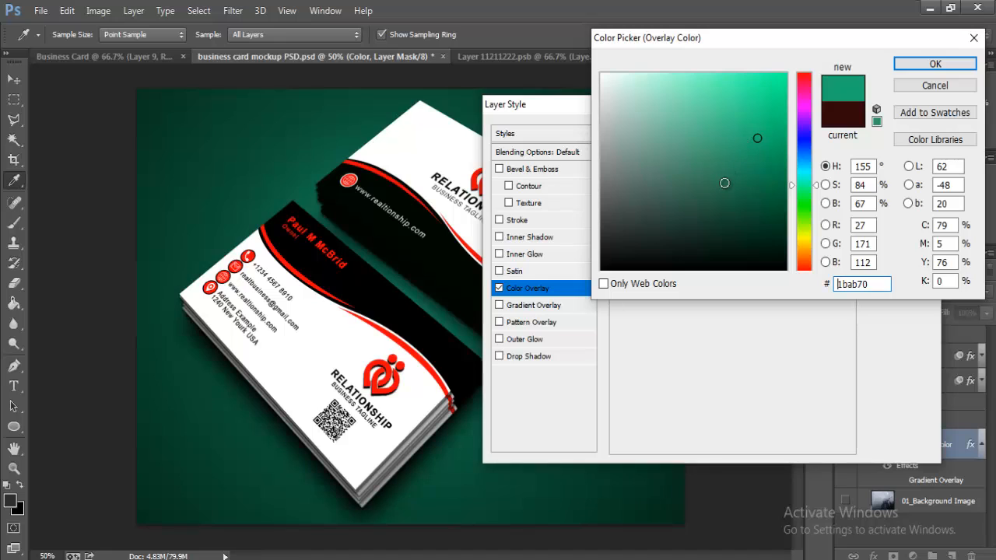
{"action": "left_click", "coordinate": [747, 128]}
{"action": "left_click", "coordinate": [936, 65]}
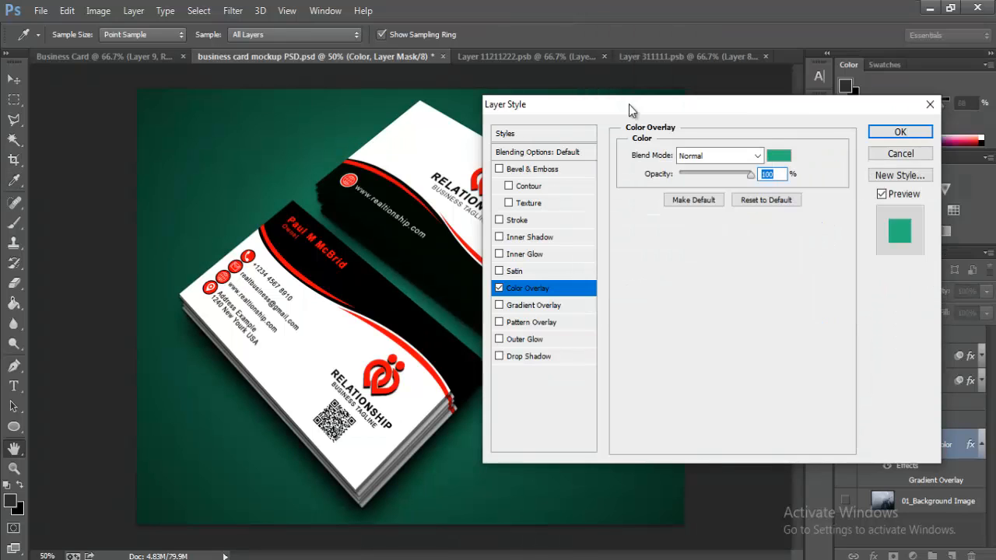
{"action": "left_click", "coordinate": [898, 131]}
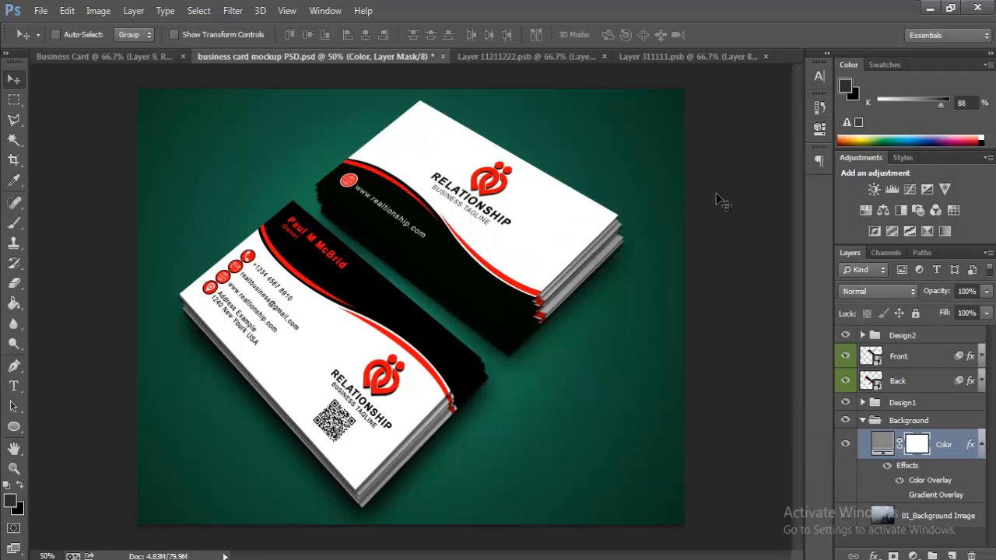